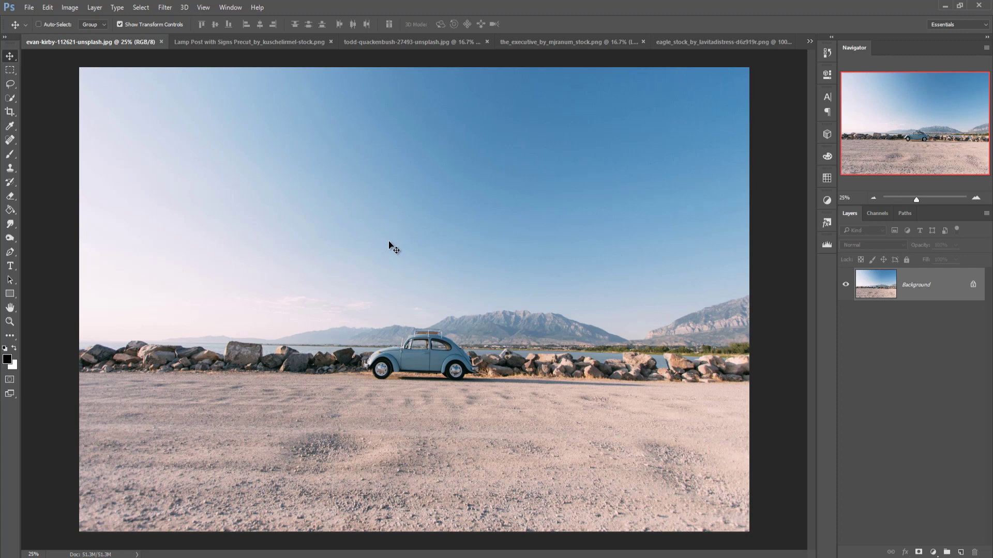
Create a new 1920 x 1080 pixel RGB document with a white background and a resolution of 300 pixels/inch.
left_click(29, 9)
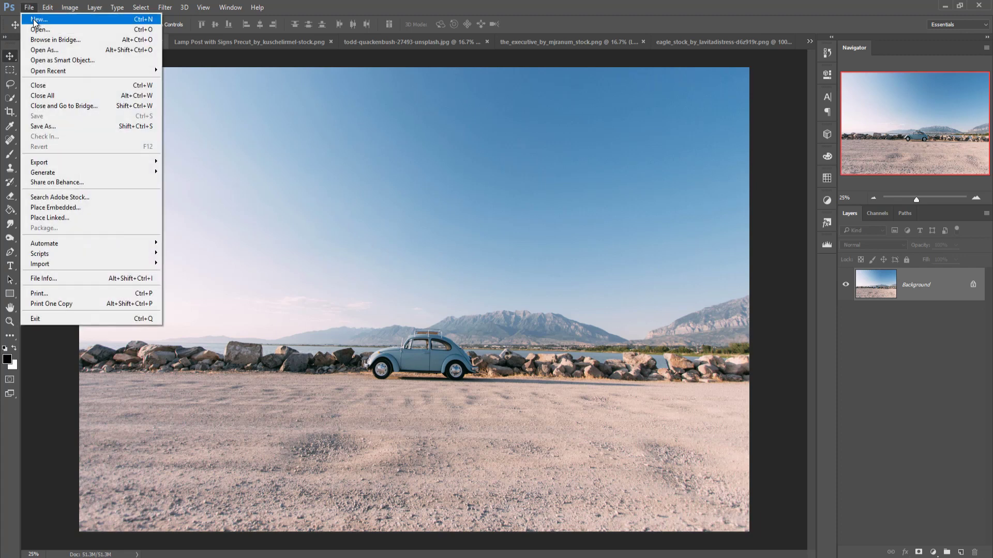
left_click(36, 19)
double_click(464, 184)
double_click(465, 199)
double_click(448, 215)
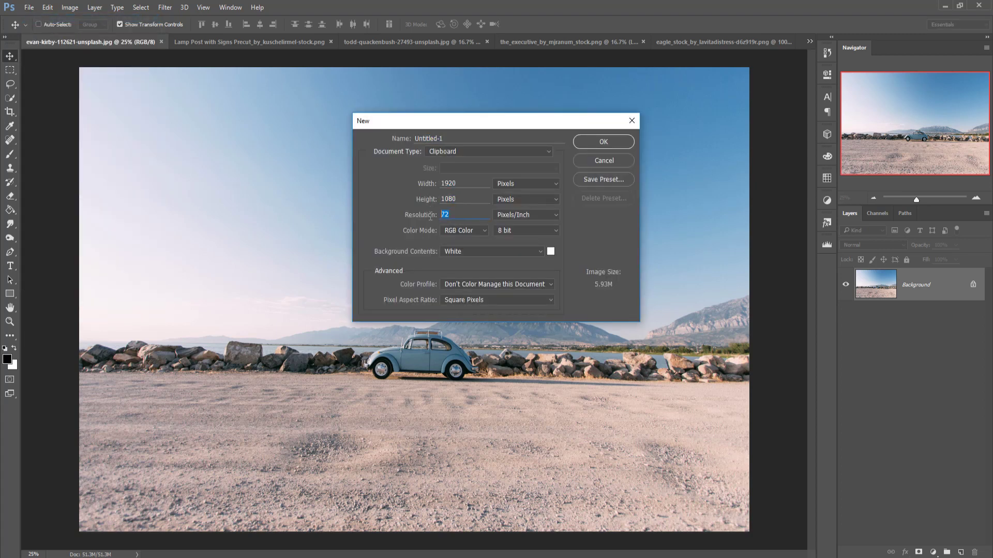
type("300")
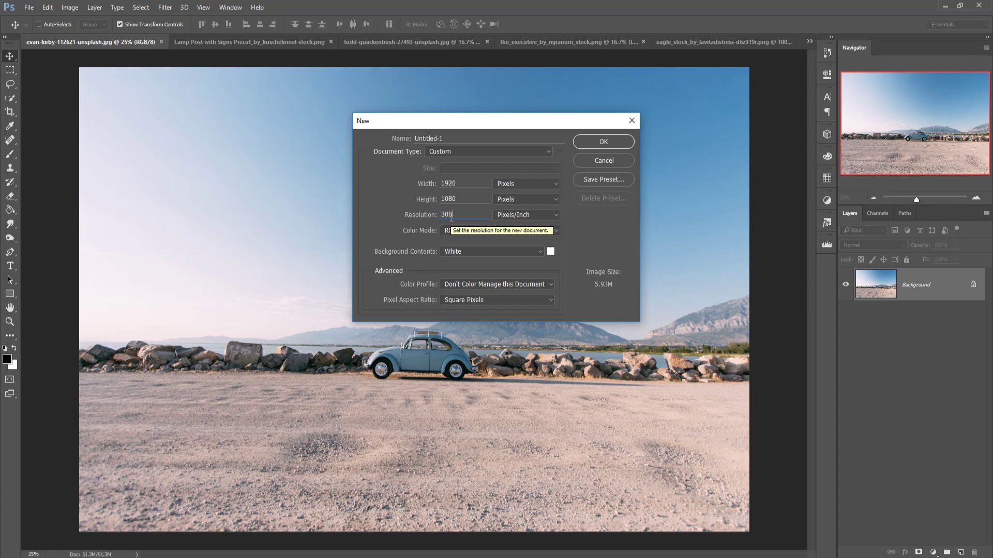
left_click(589, 141)
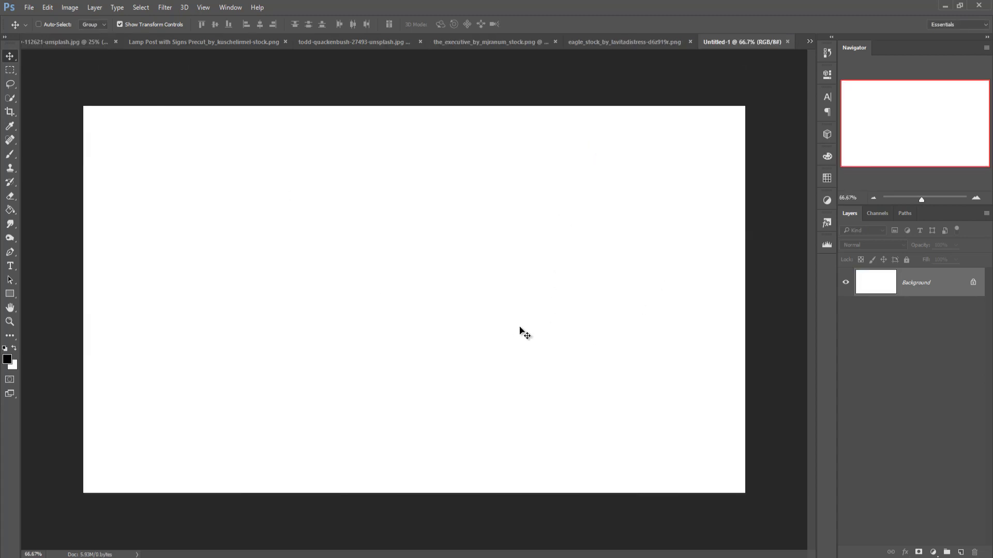
Copy the car photo from evan-kirby-112621-unsplash.jpg into Untitled-1 as a layer and put the source window away.
left_click(809, 41)
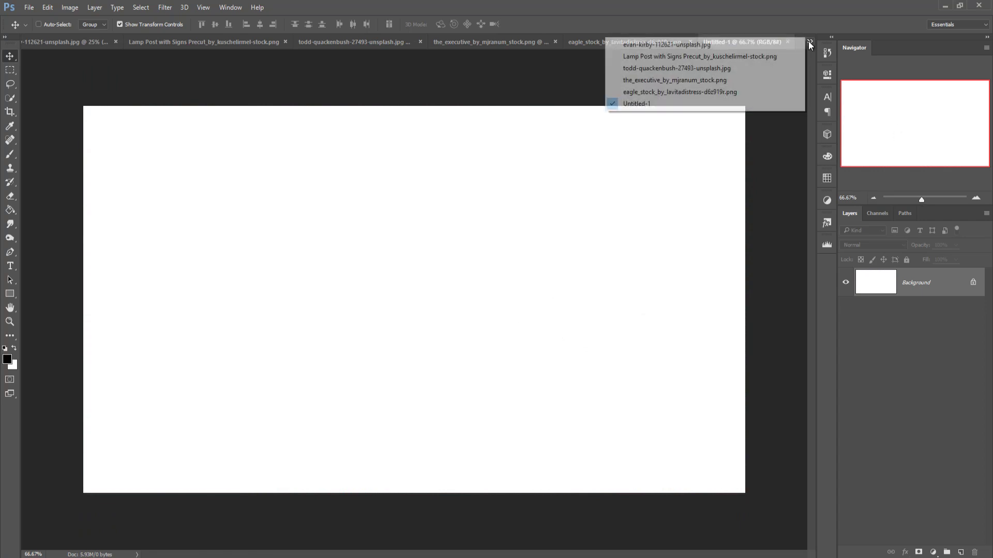
left_click(765, 45)
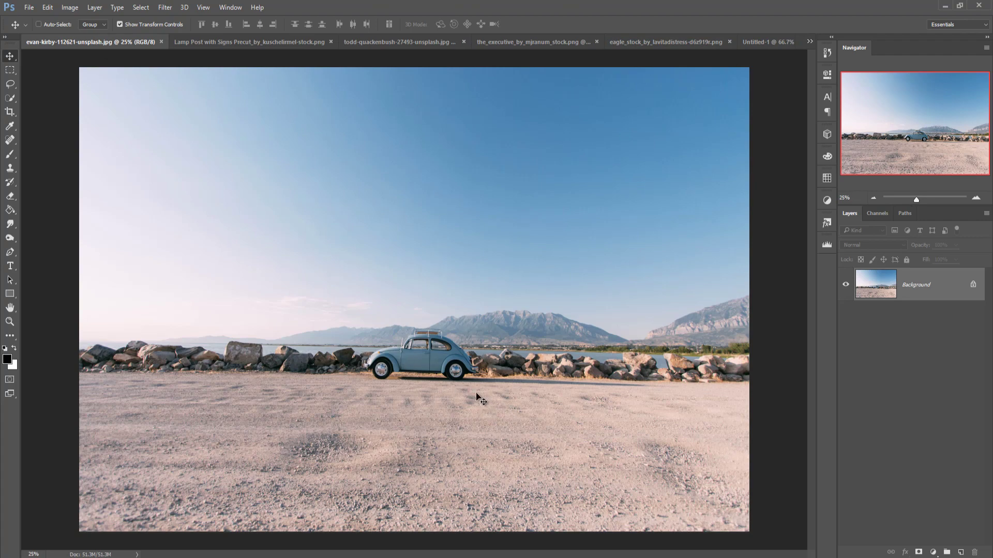
left_click_drag(105, 42, 501, 106)
left_click_drag(658, 310, 383, 290)
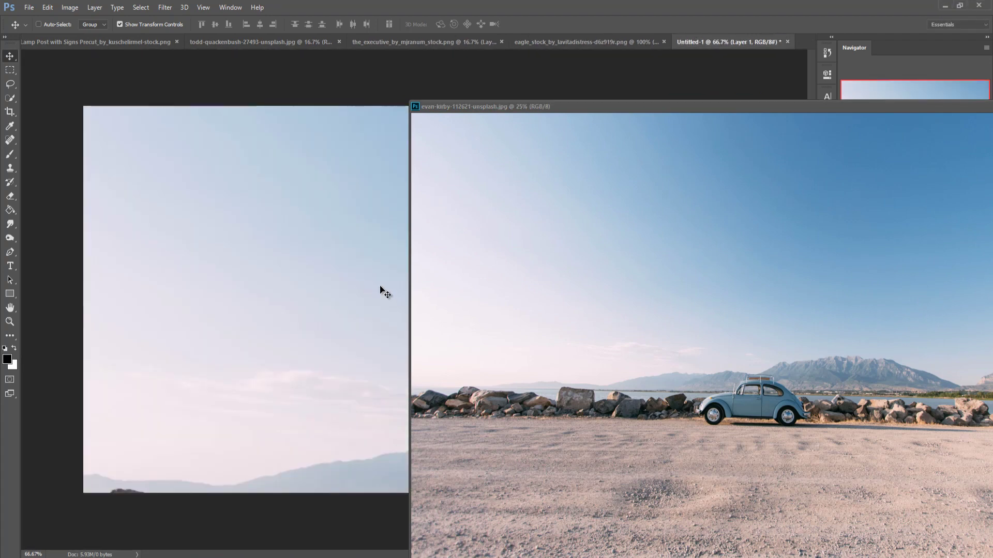
left_click_drag(965, 107, 777, 181)
left_click(855, 181)
Scale the car photo proportionally to about 47% and position it so that it fills the canvas.
left_click_drag(474, 173, 182, 256)
key("ctrl+t")
left_click_drag(82, 100, 135, 106)
left_click_drag(325, 218, 304, 148)
left_click_drag(377, 229, 344, 233)
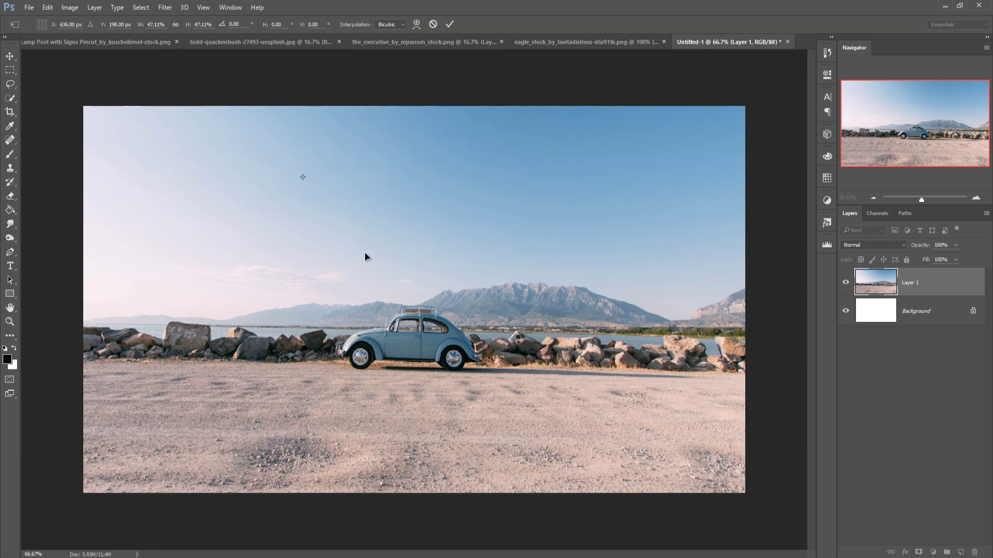
Crop the document to its canvas bounds so the photo's overhanging parts are trimmed off.
left_click(10, 112)
left_click(459, 216)
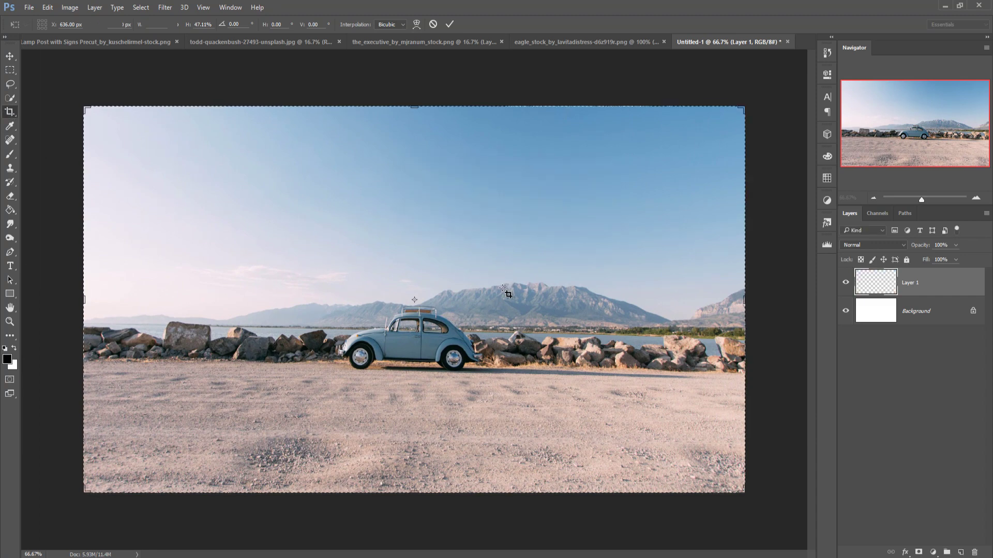
left_click(523, 25)
left_click(10, 56)
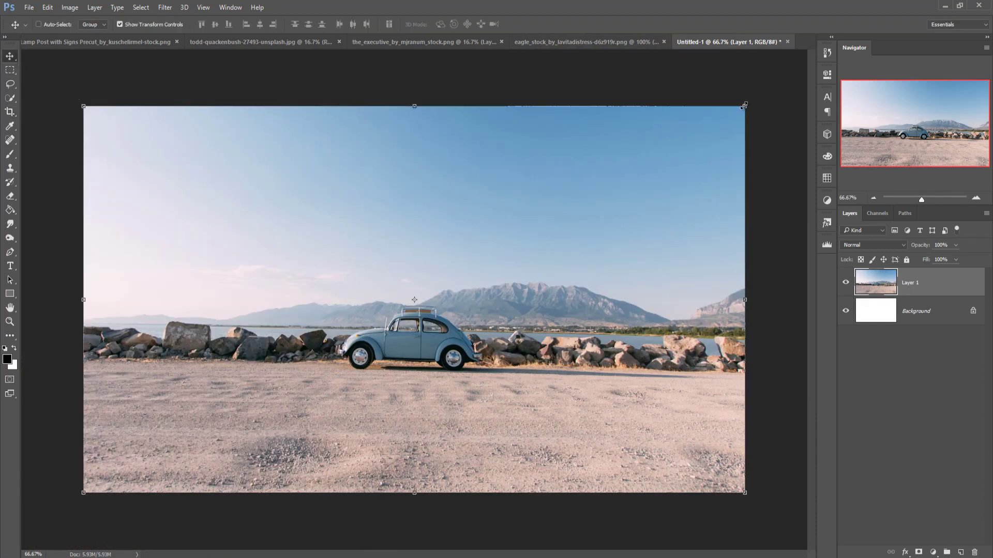
Enlarge the car photo to about 157%, rotate it -0.87° to level the horizon, and shift it slightly left.
left_click_drag(748, 105, 956, 109)
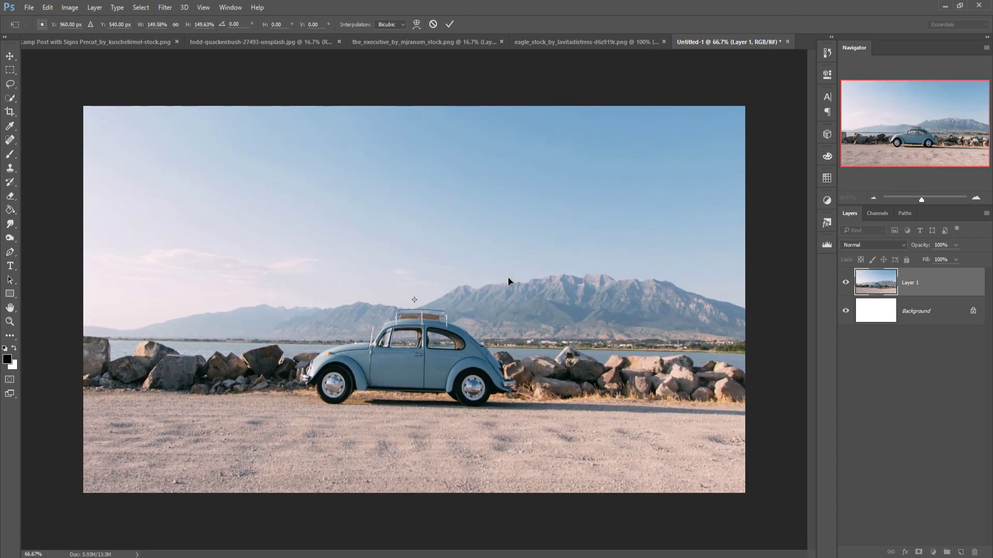
key("ctrl+minus")
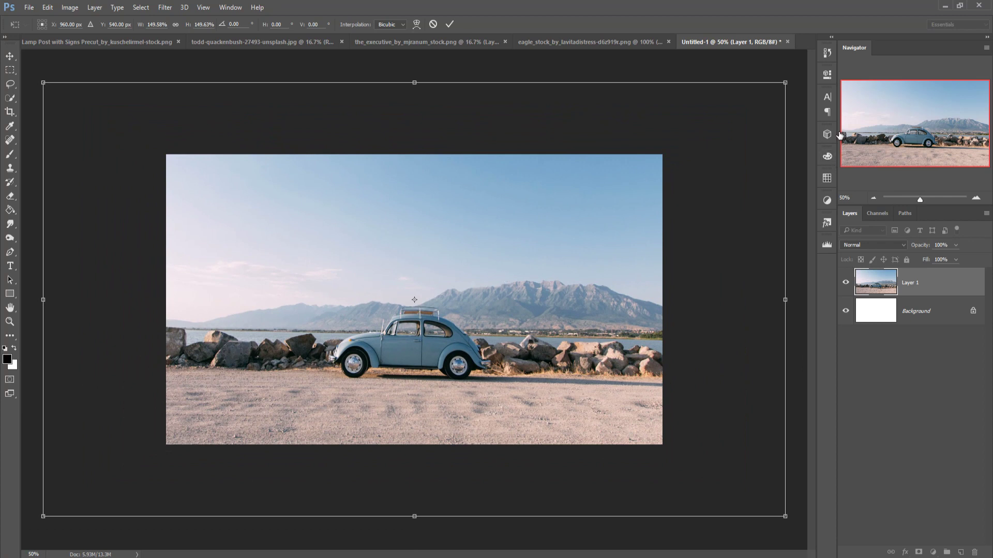
left_click_drag(795, 73, 794, 72)
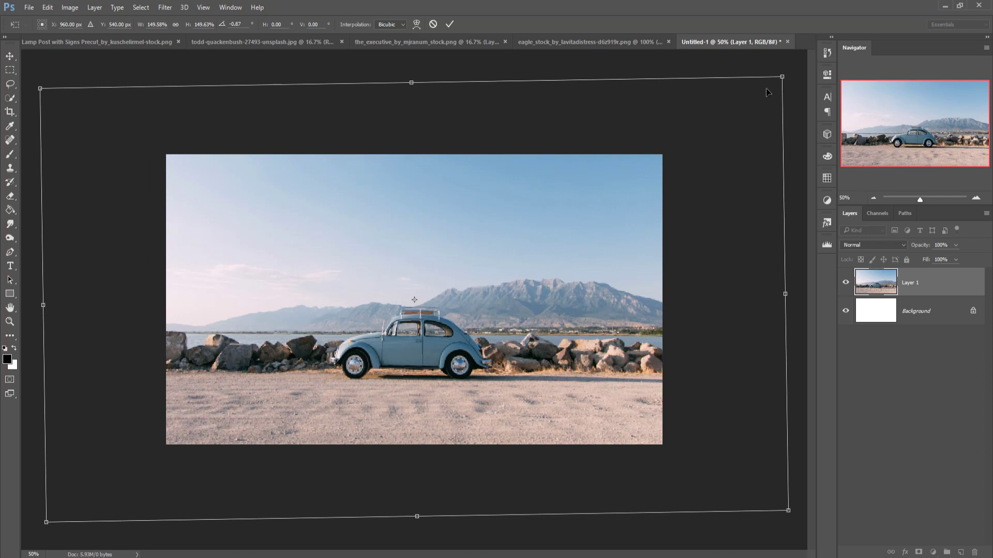
left_click_drag(781, 76, 802, 69)
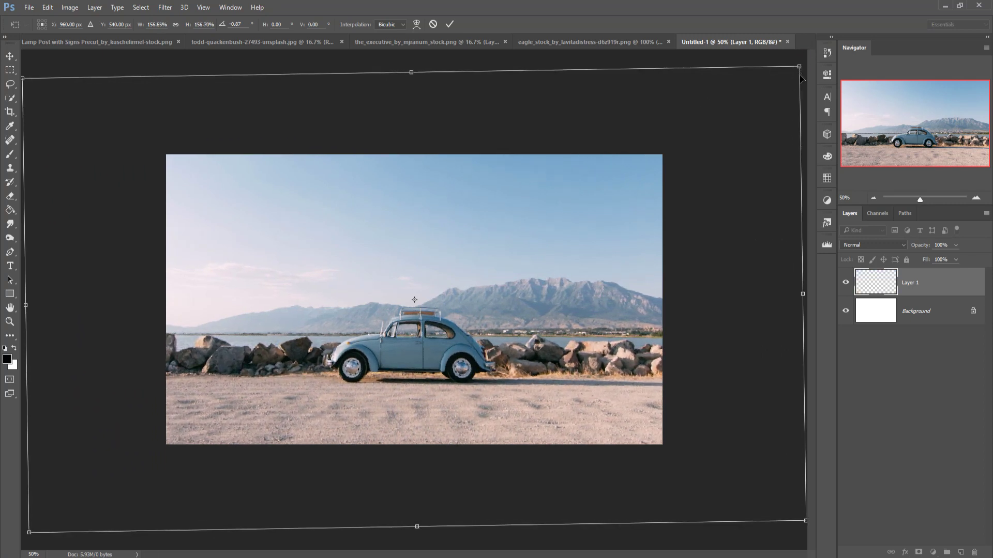
left_click(447, 26)
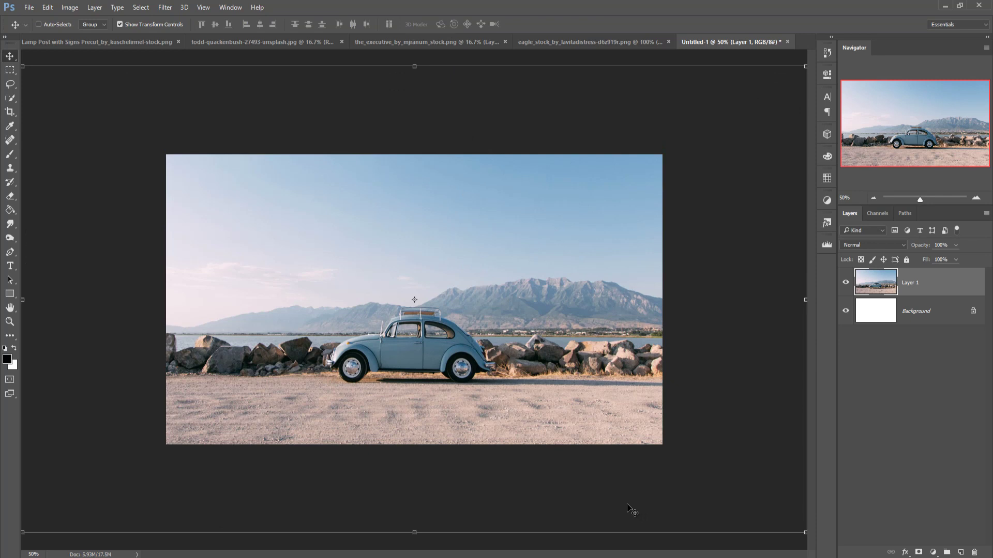
left_click_drag(436, 356, 414, 355)
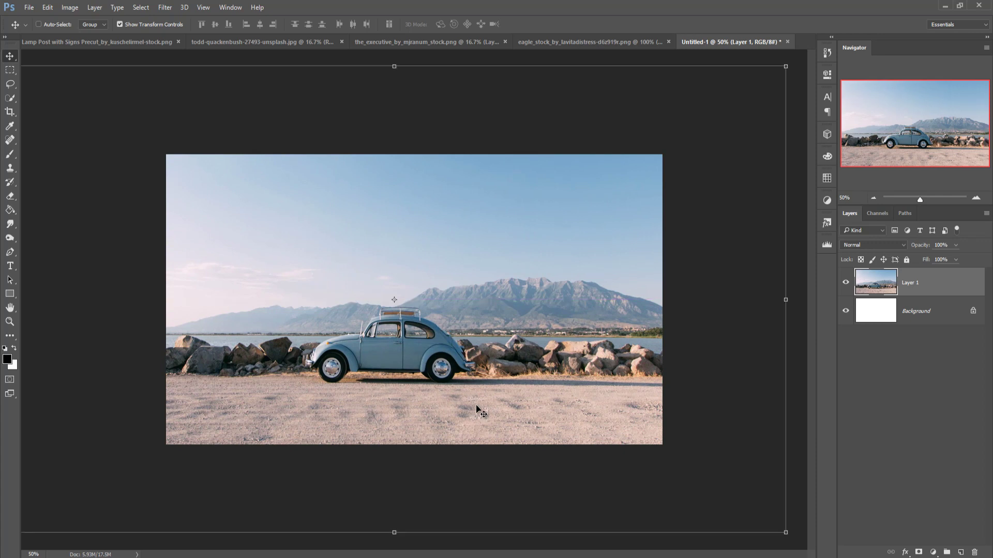
Marquee-select only the lamp post without the watermark strip, copy it into Untitled-1, and put the source window away.
left_click(48, 42)
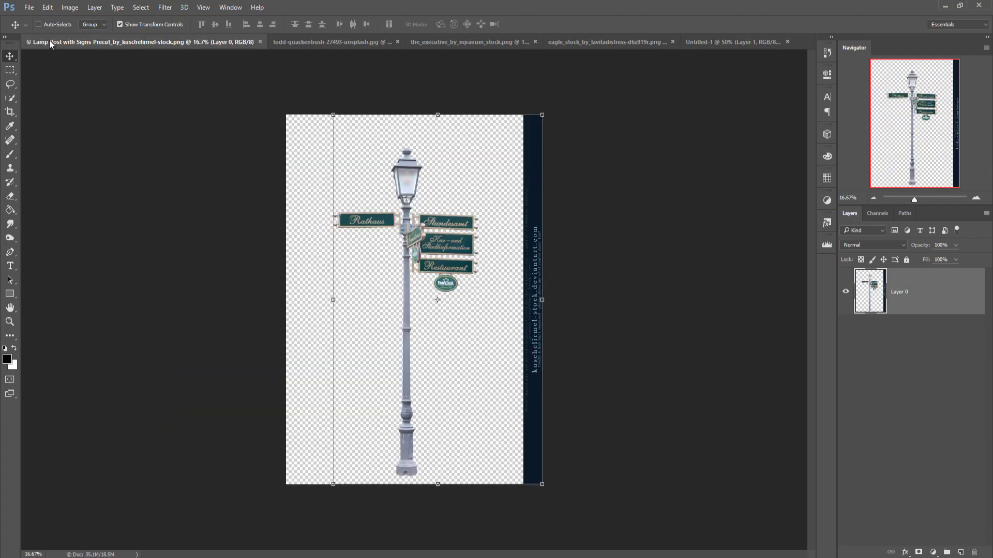
left_click(10, 70)
left_click_drag(306, 116, 492, 504)
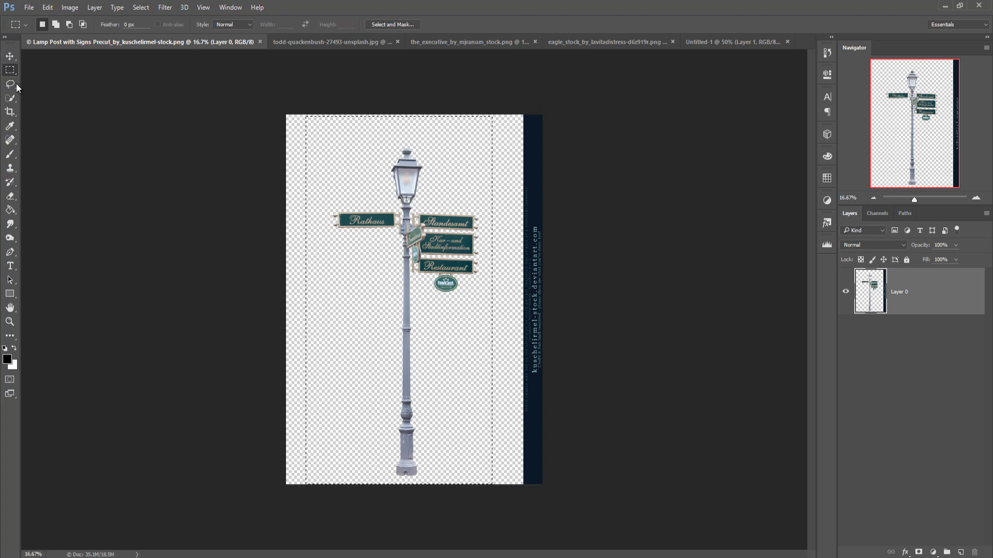
left_click(10, 56)
left_click_drag(214, 42, 765, 92)
left_click_drag(640, 215, 541, 220)
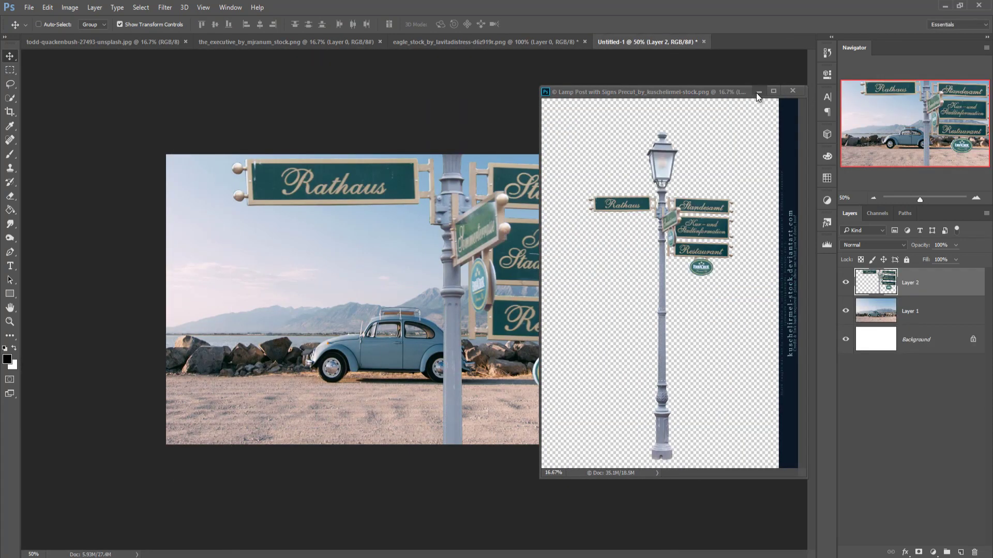
left_click(758, 91)
Scale the lamp post down to suit the car and stand it at the roadside just behind the car's rear bumper.
left_click_drag(476, 235, 447, 368)
left_click_drag(636, 101, 506, 396)
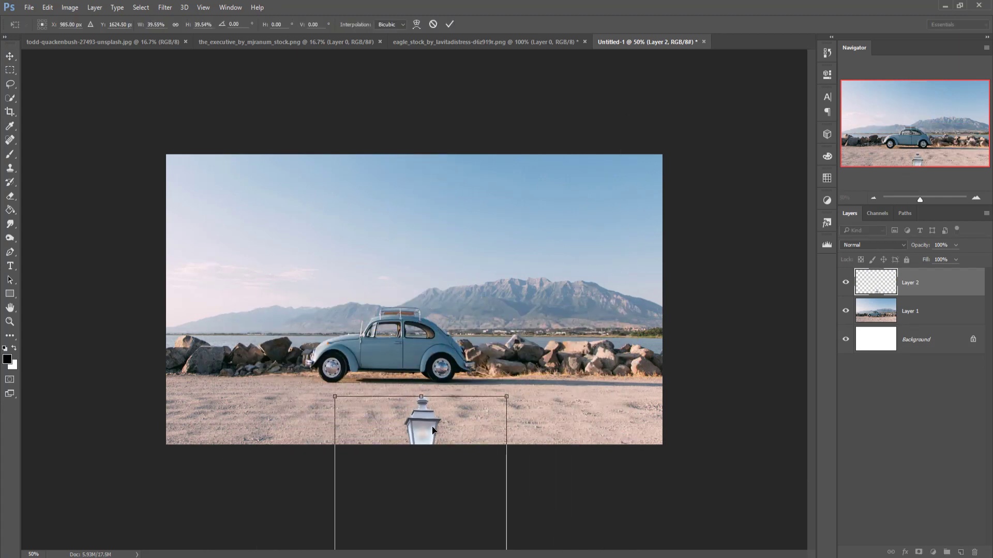
left_click_drag(432, 426, 445, 238)
left_click_drag(518, 207, 483, 315)
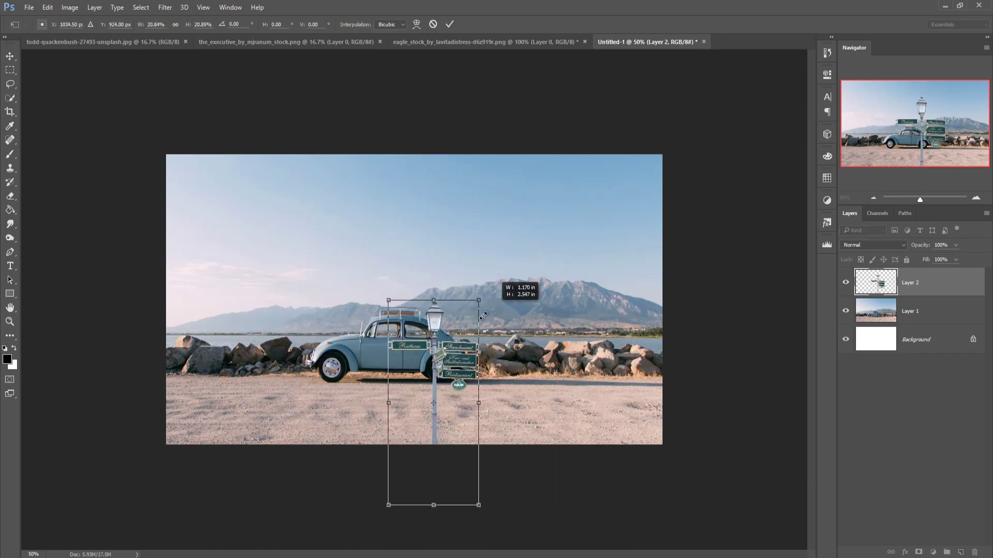
left_click_drag(441, 375, 498, 241)
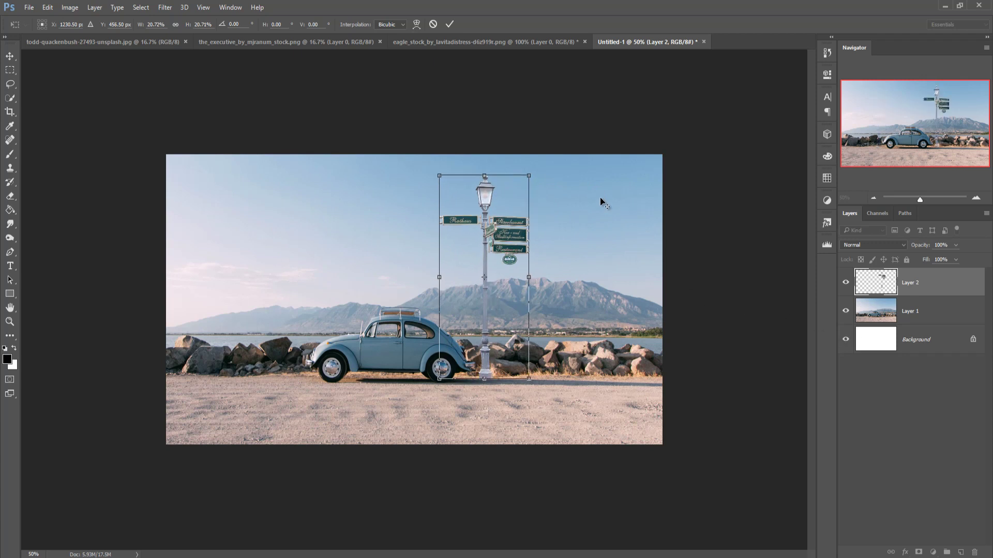
left_click_drag(526, 178, 520, 191)
left_click_drag(480, 328, 479, 333)
left_click(449, 24)
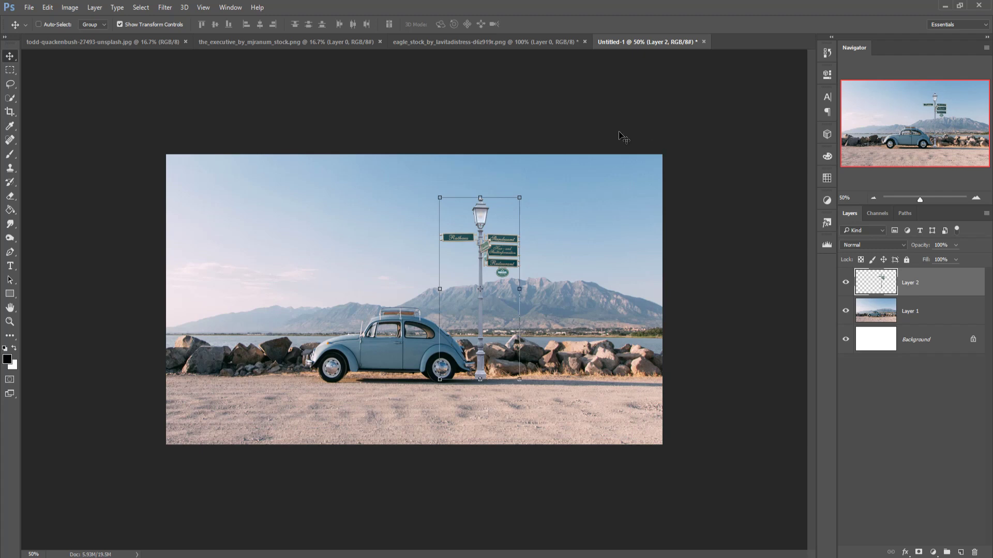
Copy the businesswoman from the_executive_by_mjranum_stock.png into Untitled-1 and put the source window away.
left_click(451, 41)
left_click(318, 45)
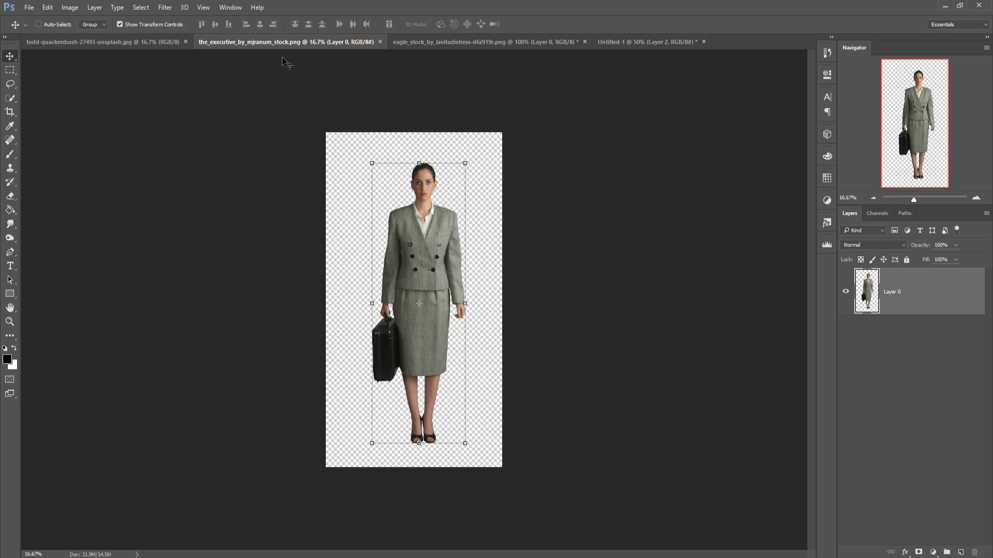
left_click_drag(275, 44, 711, 81)
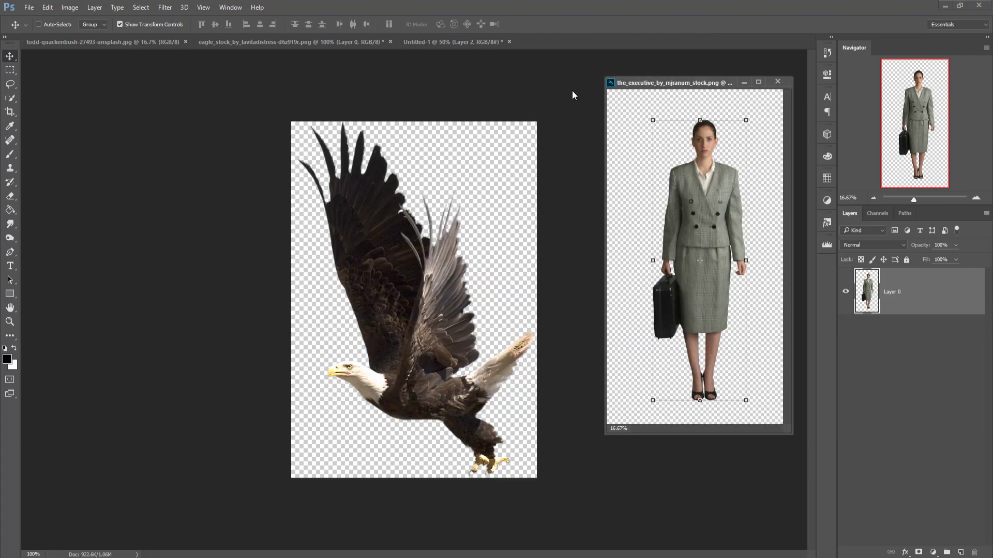
left_click(431, 42)
left_click_drag(667, 218, 527, 277)
left_click(744, 83)
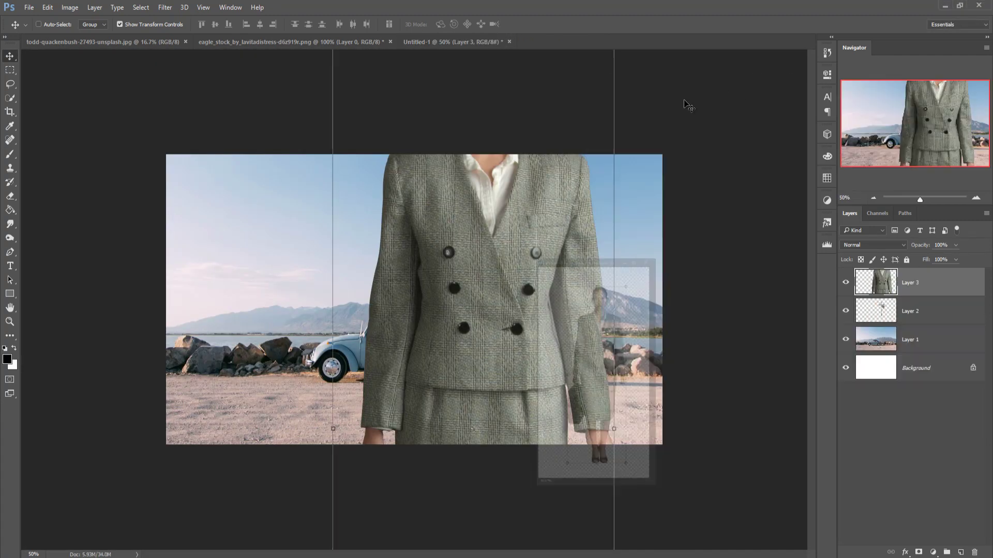
Scale the businesswoman down to about 18% and place her beside the lamp post.
left_click_drag(545, 181, 480, 293)
left_click_drag(544, 131, 480, 362)
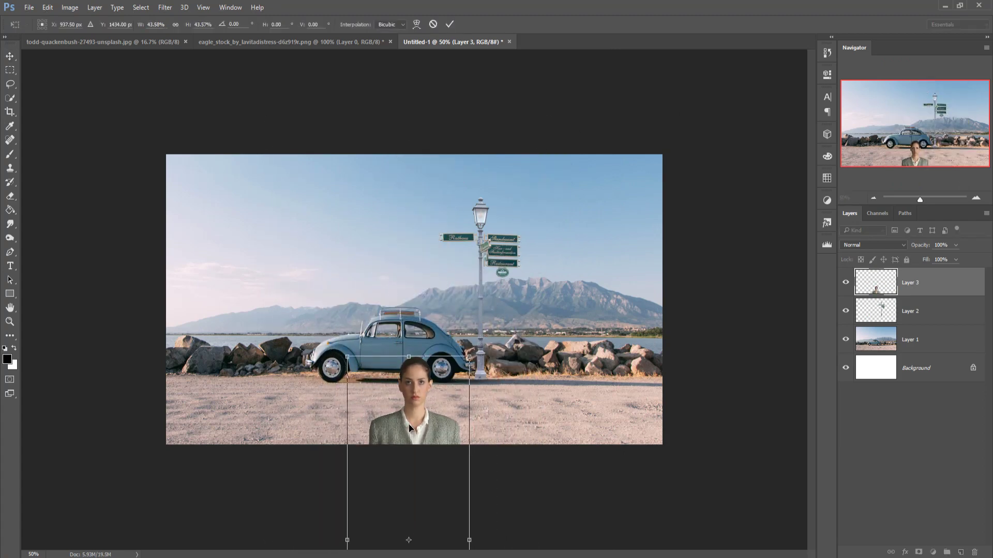
left_click_drag(409, 427, 460, 211)
left_click_drag(519, 132, 487, 239)
left_click_drag(460, 302, 507, 298)
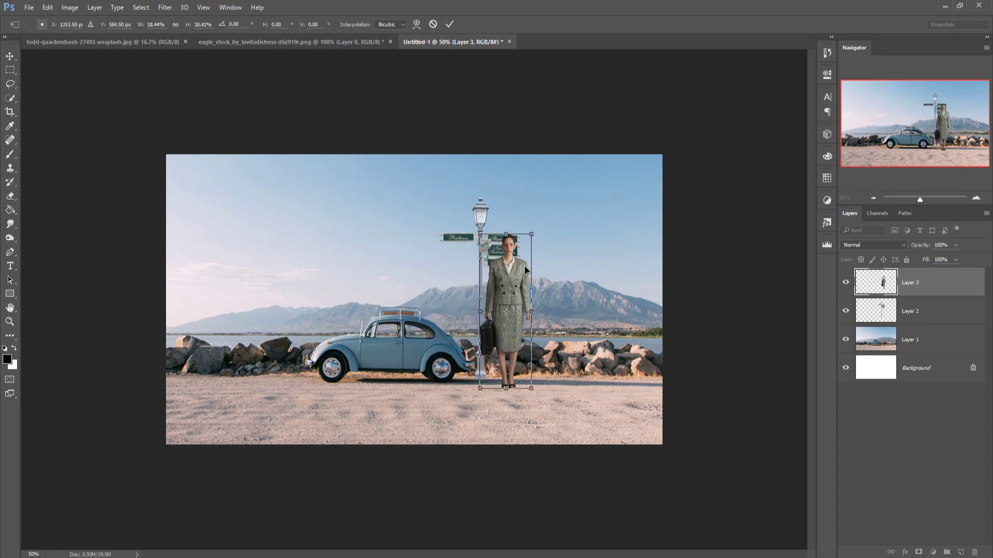
Shrink the businesswoman further to match the car's scale and stand her on the ground by its front bumper.
left_click_drag(532, 235, 525, 250)
left_click_drag(506, 291, 291, 305)
left_click_drag(308, 266, 296, 318)
left_click(449, 23)
left_click_drag(296, 312, 297, 314)
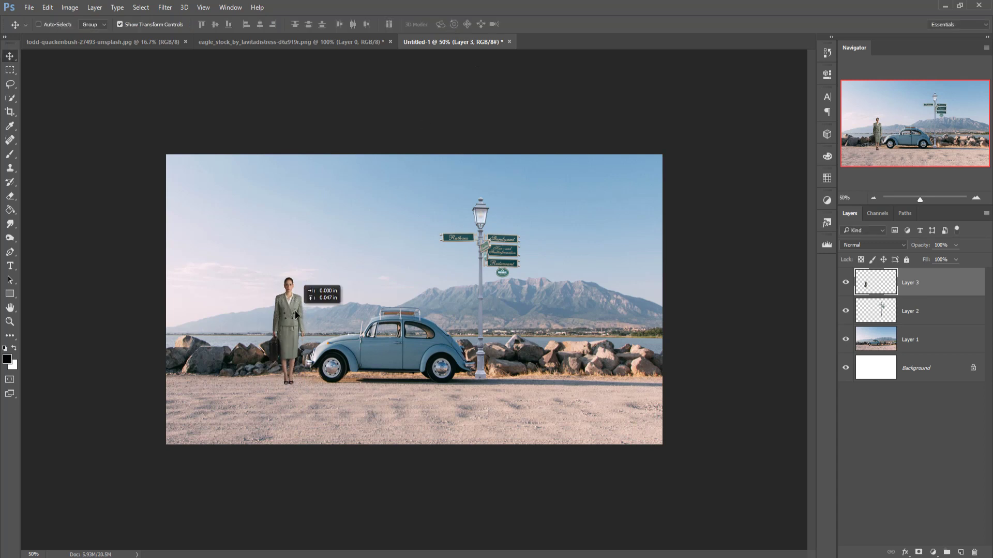
Shift the car photo layer left and move the businesswoman between the car's rear and the lamp post.
left_click(885, 338)
left_click_drag(594, 350, 544, 344)
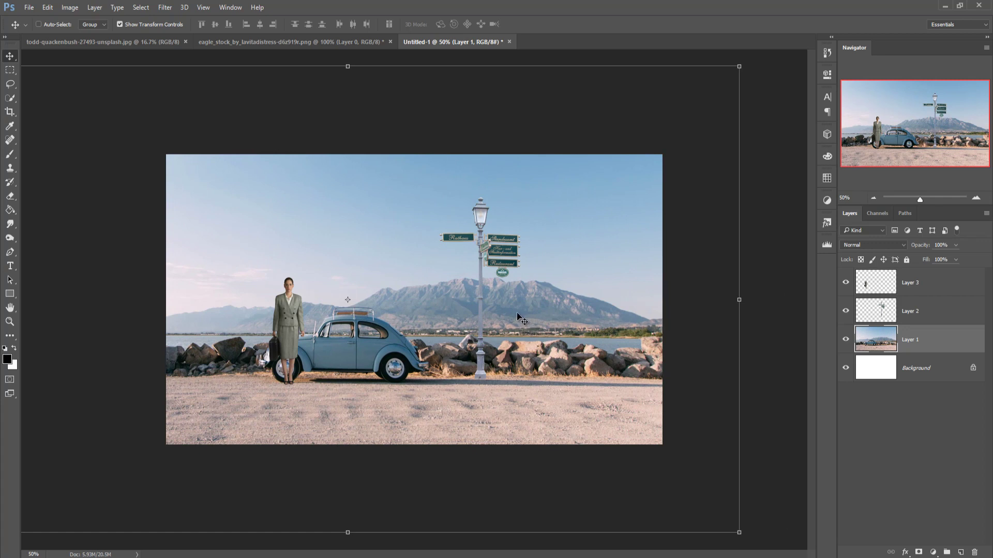
left_click(914, 290)
left_click_drag(300, 313, 436, 315)
left_click_drag(441, 315, 448, 314)
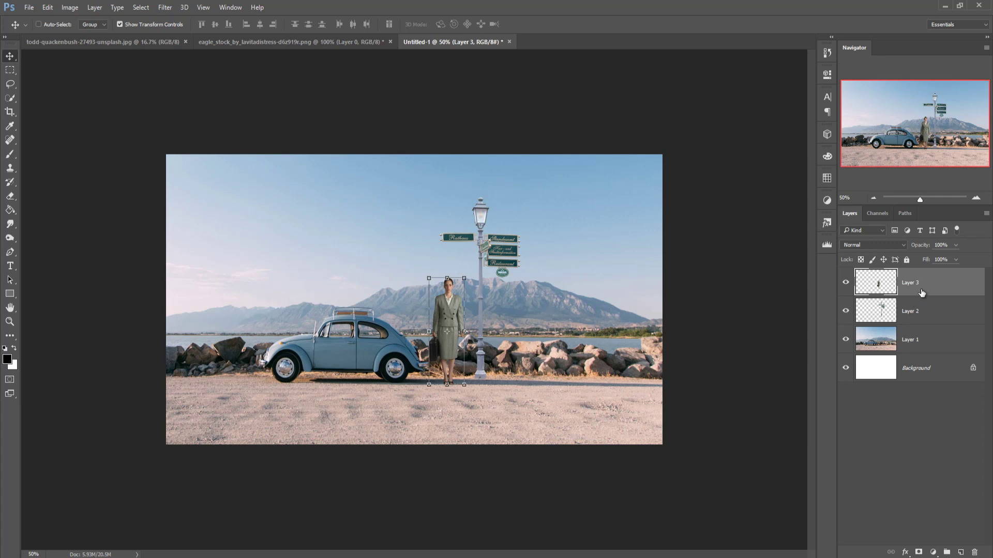
Move the businesswoman, lamp post and car photo layers together slightly to the right, and make Layer 1 active.
left_click(915, 339, "shift")
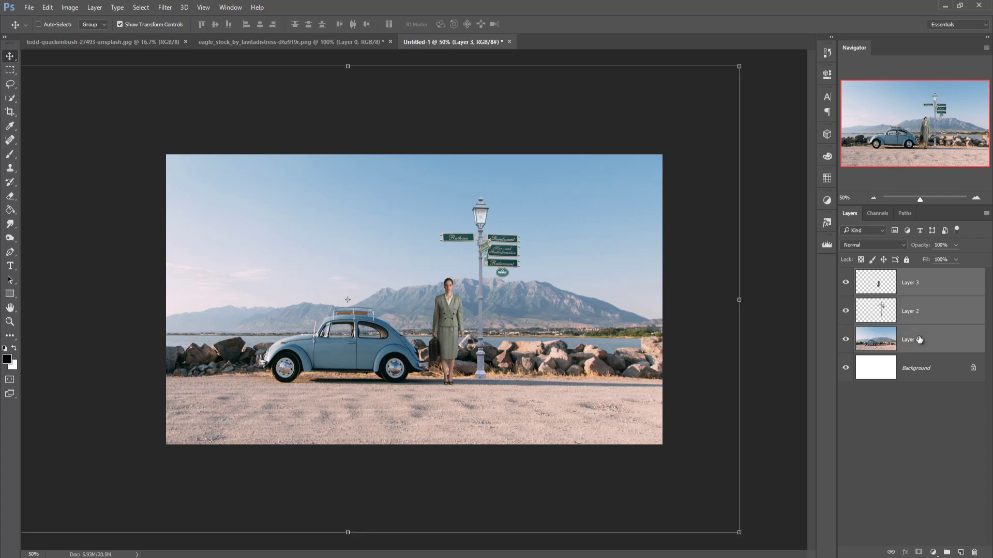
left_click_drag(598, 301, 609, 303)
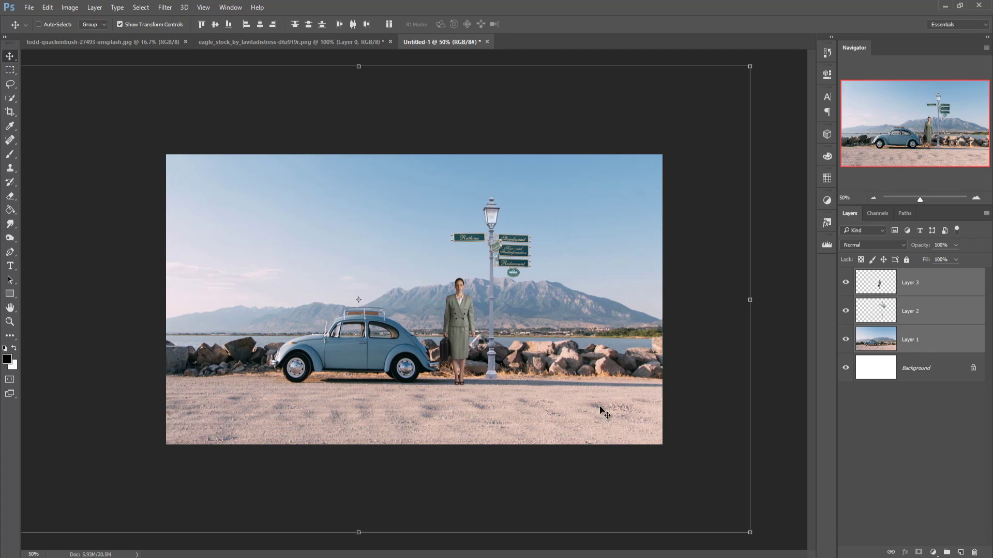
key("ctrl+plus")
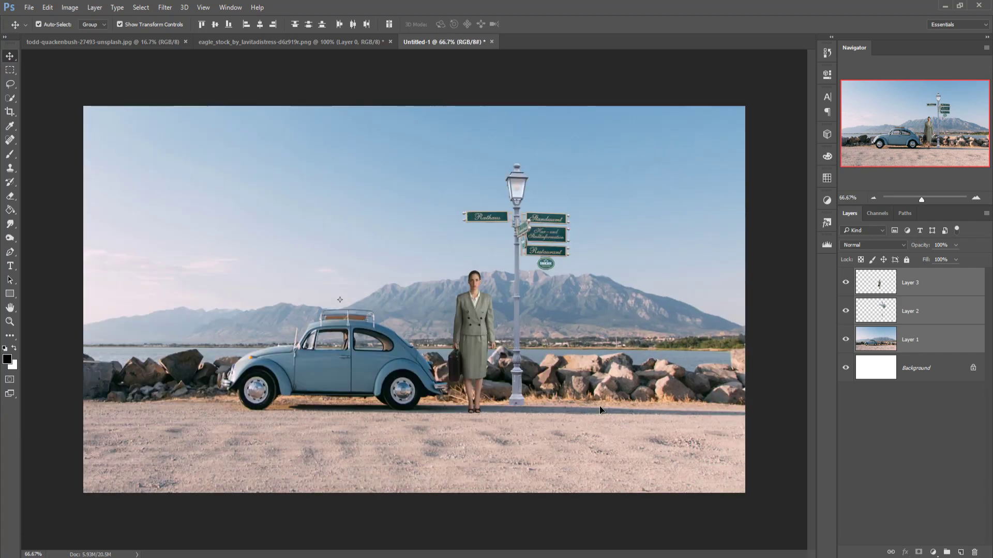
key("ctrl+minus")
key("ctrl+plus")
left_click(922, 342)
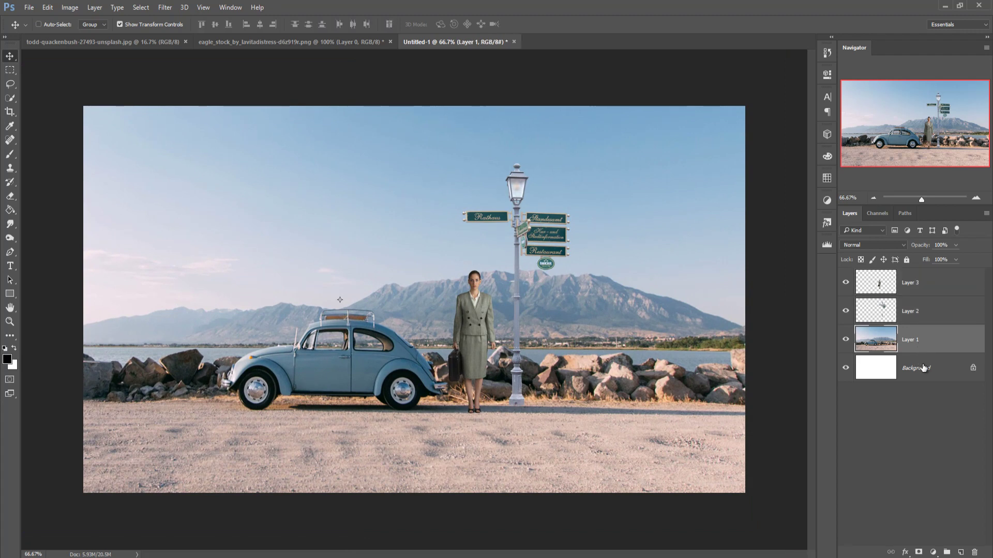
Copy the floating swimmer photo into Untitled-1 directly above the Background layer, and close its source window.
left_click(918, 368)
left_click(274, 42)
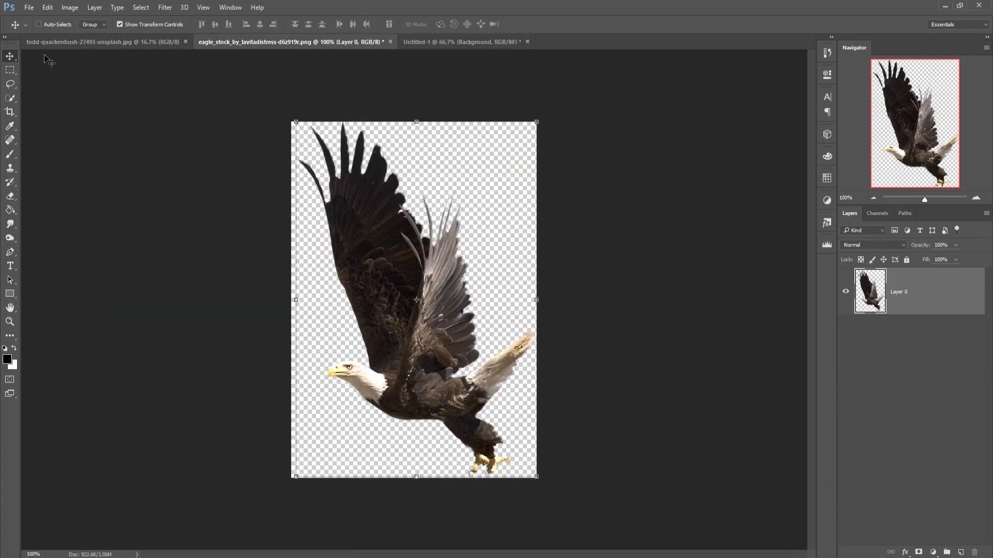
left_click(104, 42)
left_click_drag(84, 45, 519, 141)
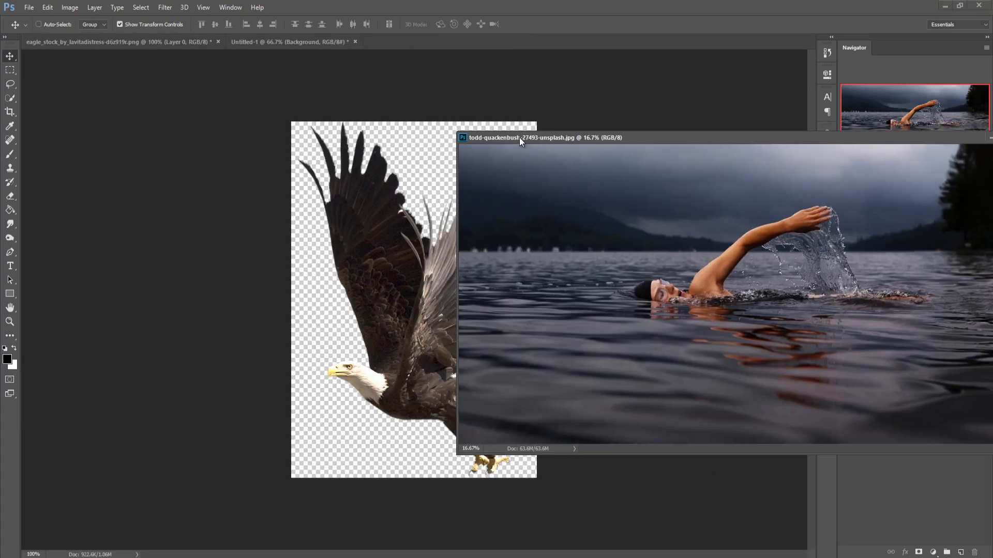
left_click(256, 46)
left_click_drag(709, 321, 249, 466)
left_click(501, 373)
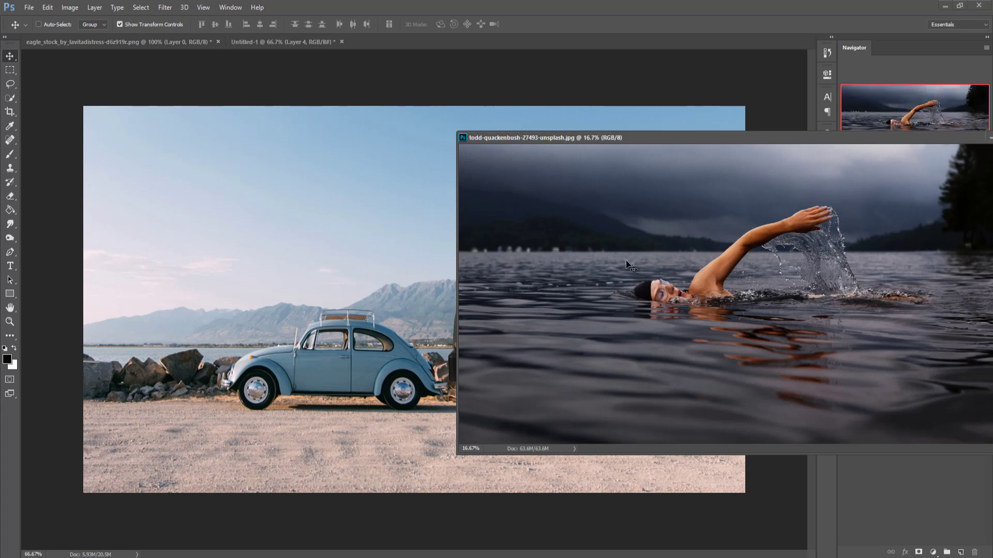
left_click_drag(671, 348, 401, 395)
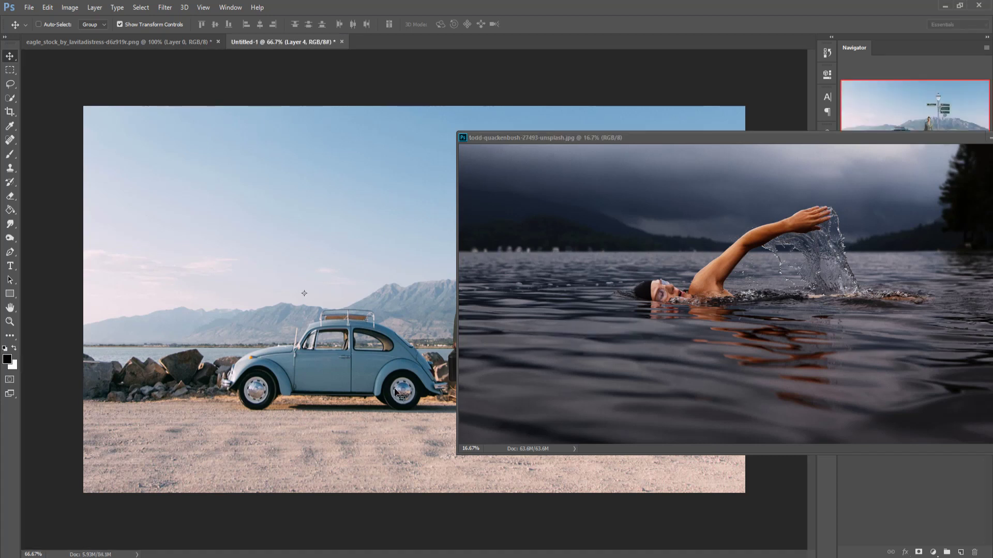
left_click(990, 139)
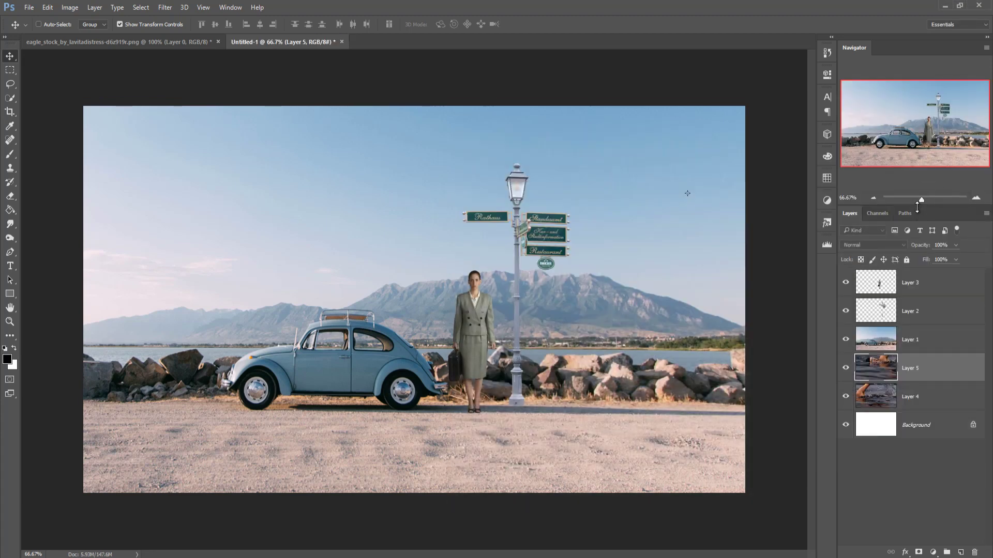
Delete the duplicate swimmer layer, Layer 4, and move Layer 5 to the top of the layer stack.
left_click(917, 398)
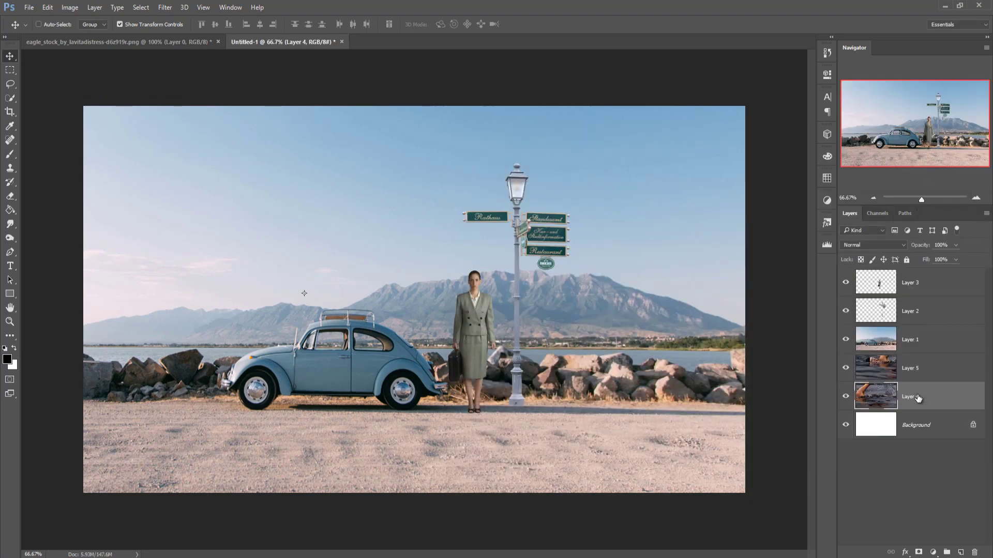
key("Delete")
left_click_drag(928, 369, 925, 277)
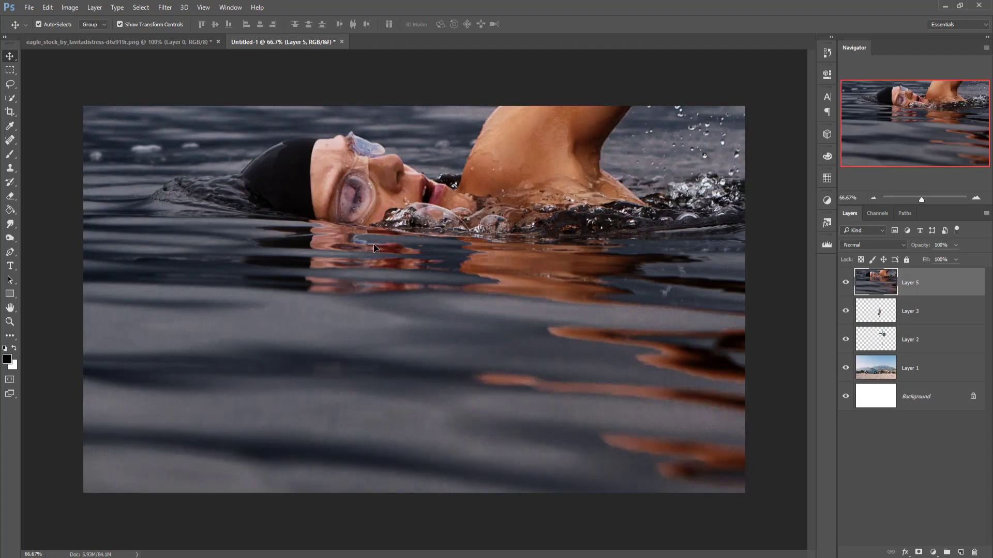
Scale the swimmer layer down to about 21.5% and place it over the lower middle of the canvas.
key("ctrl+minus")
key("ctrl+minus")
key("ctrl+minus")
key("ctrl+minus")
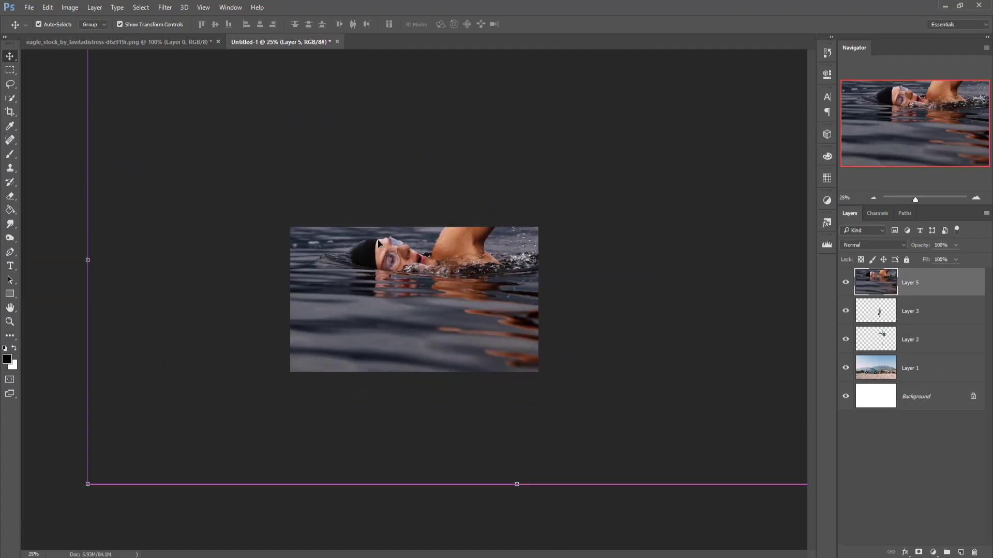
key("ctrl")
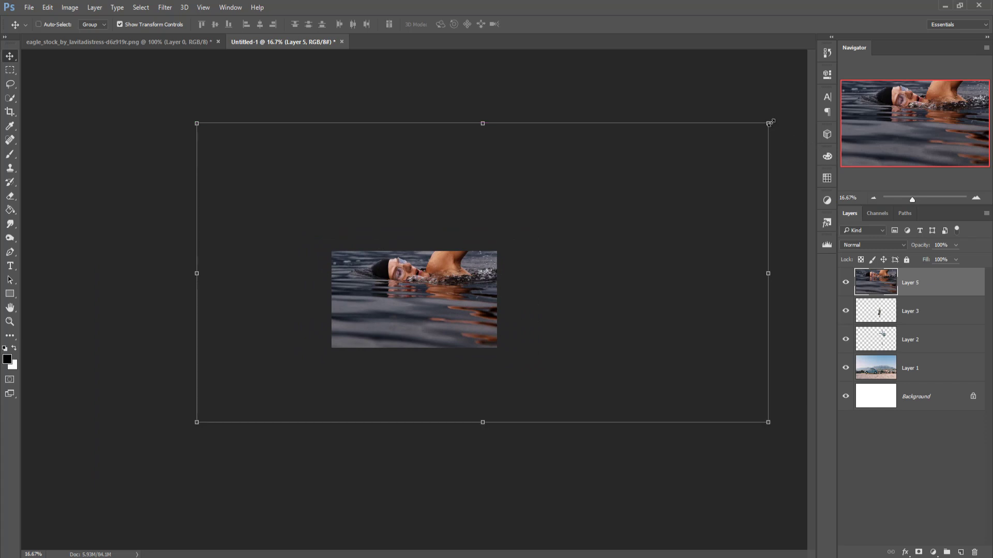
left_click_drag(769, 123, 552, 266)
left_click_drag(454, 284, 377, 342)
left_click_drag(455, 307, 437, 345)
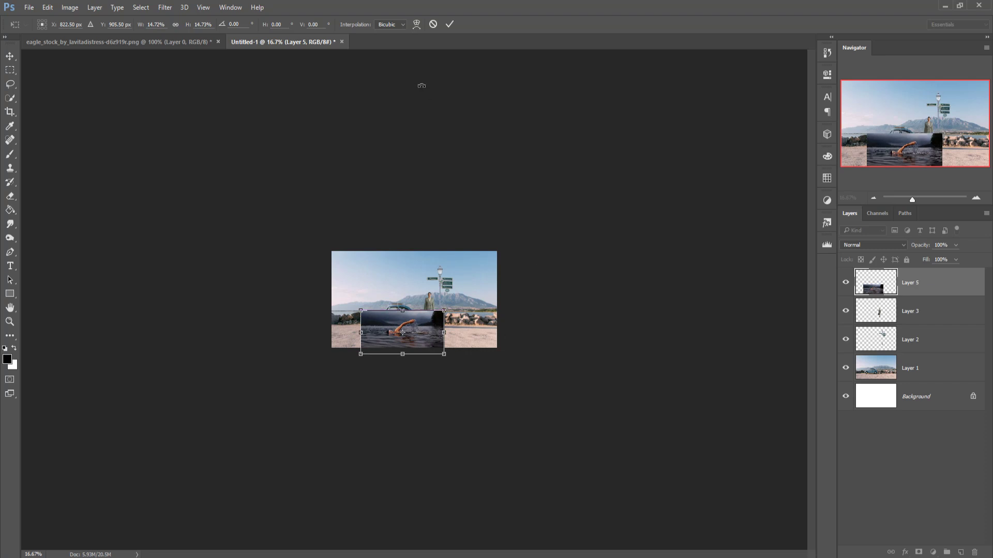
left_click_drag(446, 311, 464, 301)
left_click(450, 25)
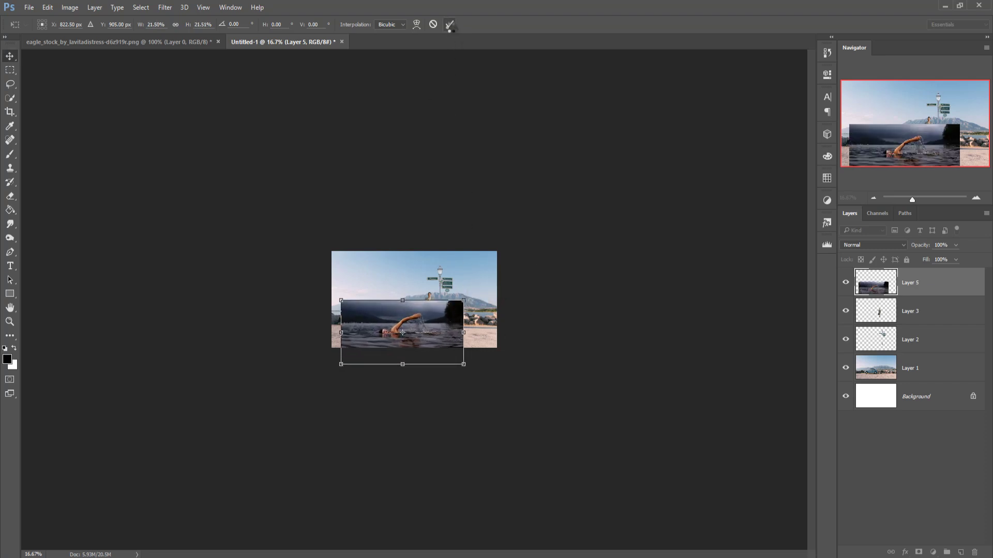
Hide the swimmer layer, enlarge Layers 1, 2 and 3 together to about 124.7%, and move them up in the canvas.
left_click(917, 368)
left_click(919, 315)
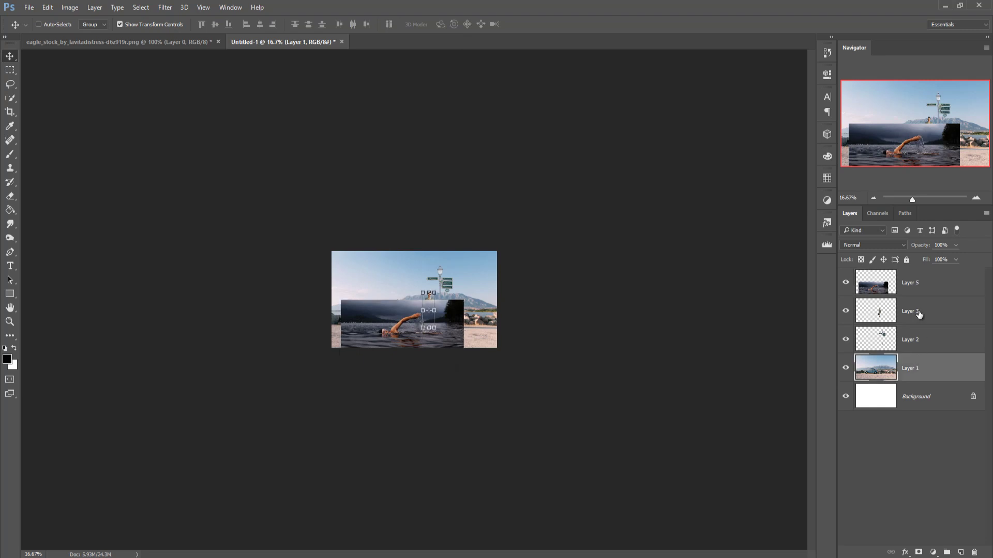
left_click(926, 367, "shift")
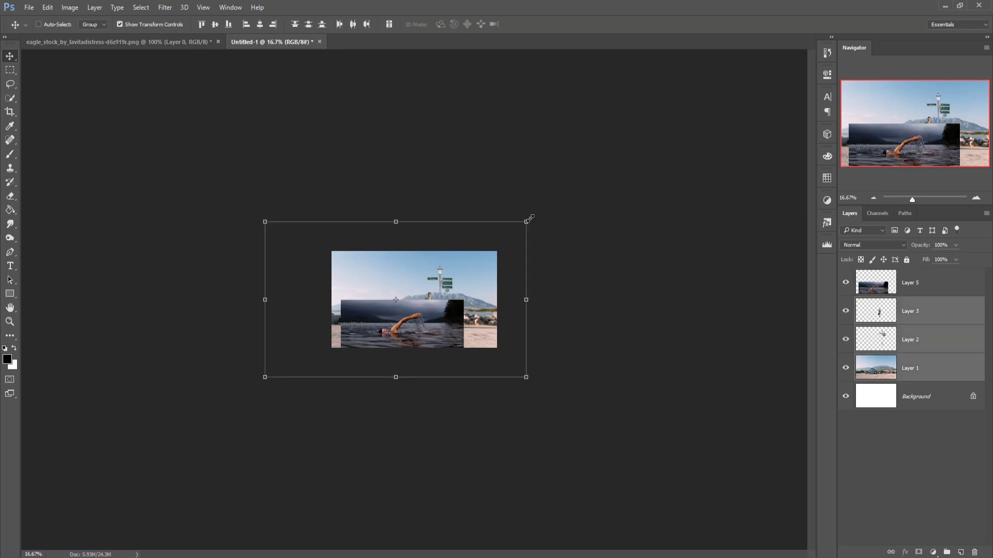
key("ctrl+plus")
left_click(845, 282)
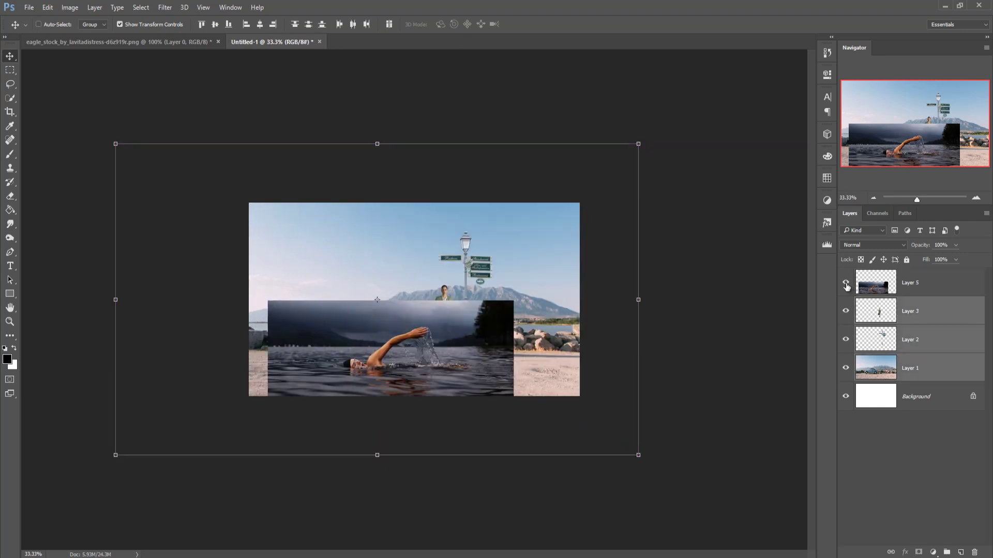
left_click_drag(639, 143, 721, 139)
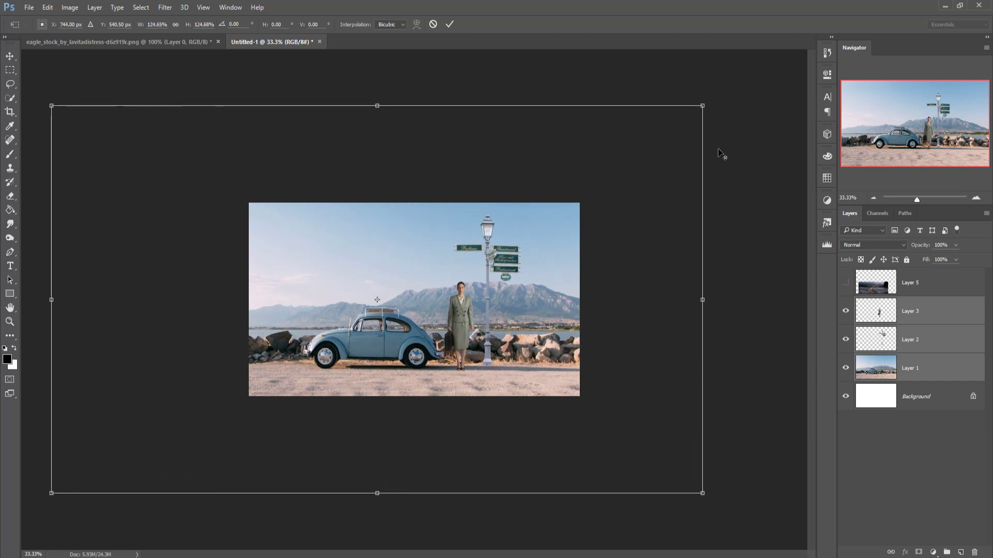
left_click_drag(487, 365, 487, 345)
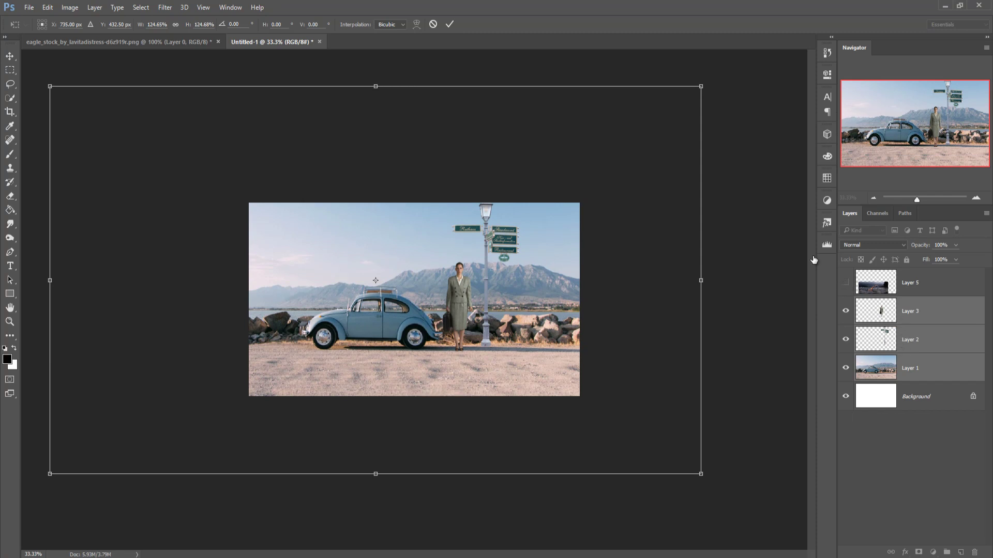
left_click(449, 25)
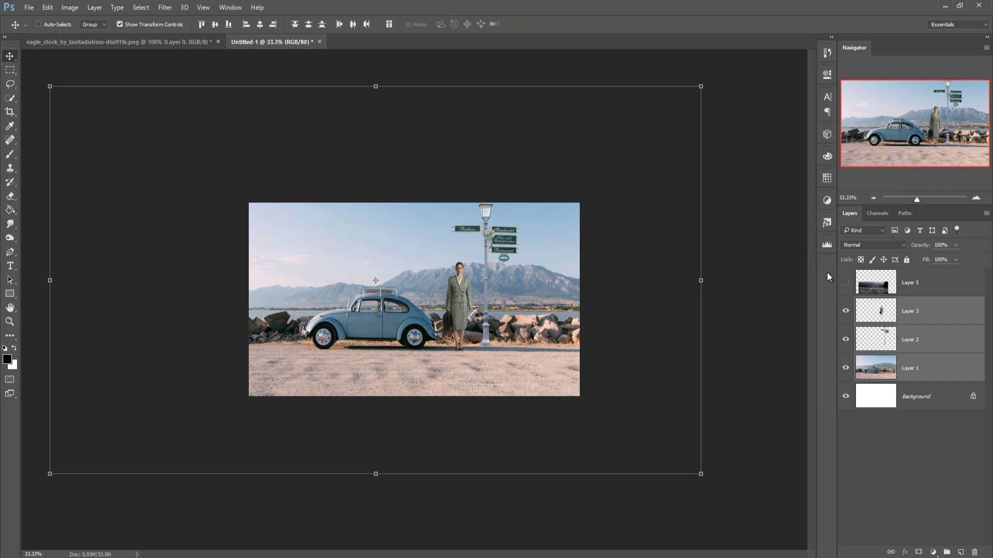
Show the swimmer layer again and shift it right to centre it horizontally on the canvas.
left_click(846, 283)
mouse_move(444, 366)
left_mouse_down()
mouse_move(473, 361)
mouse_move(458, 370)
left_mouse_up()
key("ctrl+z")
left_click(889, 288)
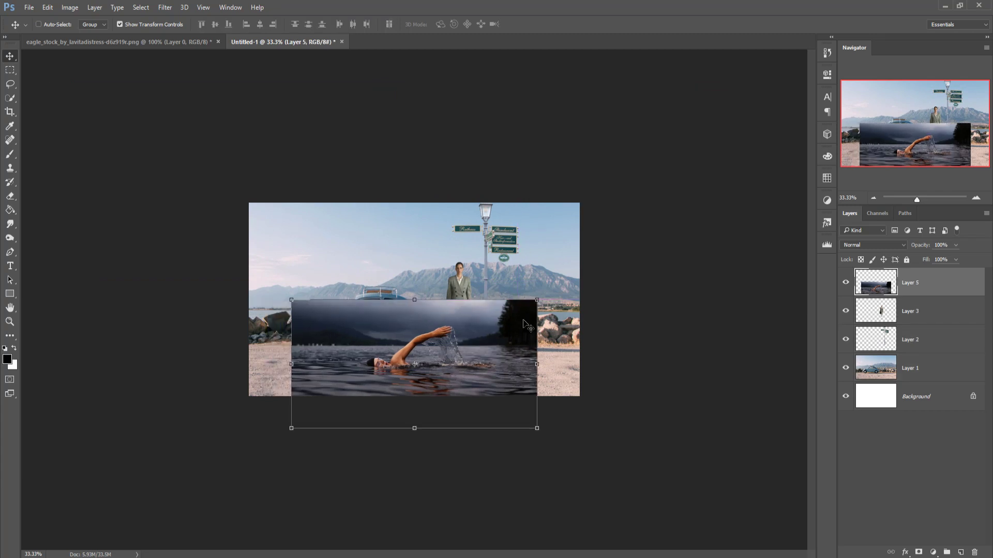
Add a layer mask to the swimmer layer and paint black over its dark sky, raising the brush opacity from 10% to 100%.
key("ctrl+plus")
key("ctrl+plus")
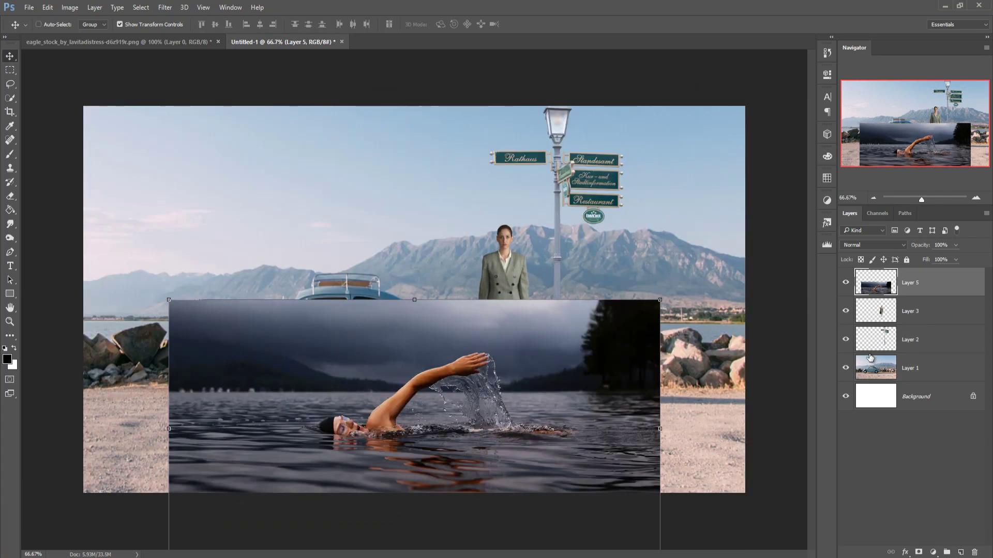
left_click(918, 552)
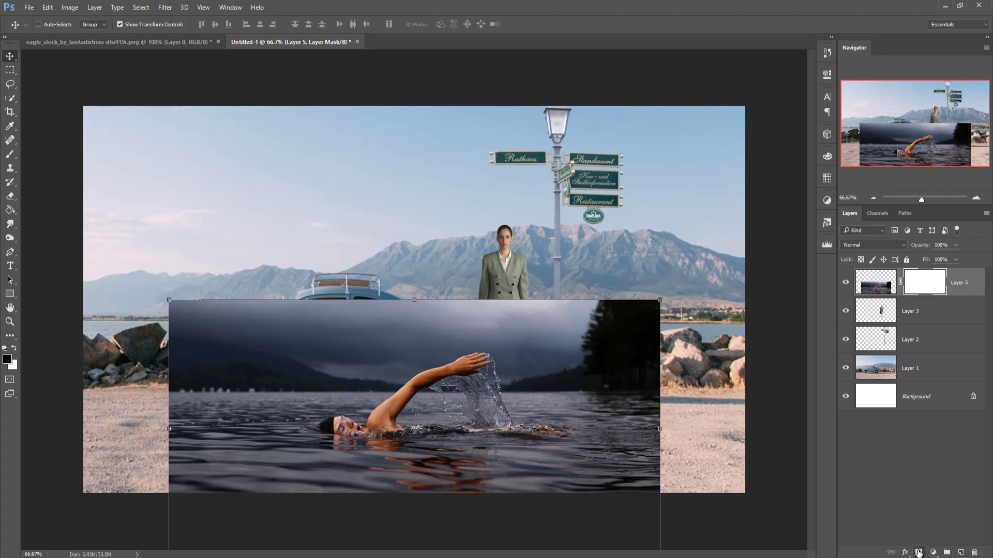
right_click(10, 154)
left_click(52, 151)
mouse_move(162, 283)
left_mouse_down()
mouse_move(672, 284)
mouse_move(63, 350)
mouse_move(536, 303)
mouse_move(262, 259)
left_mouse_up()
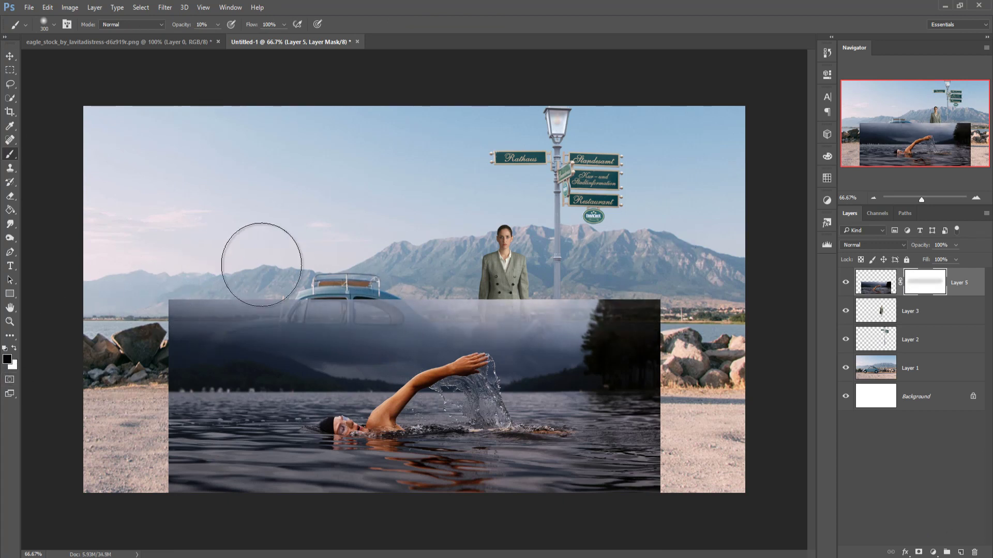
left_click_drag(217, 24, 220, 42)
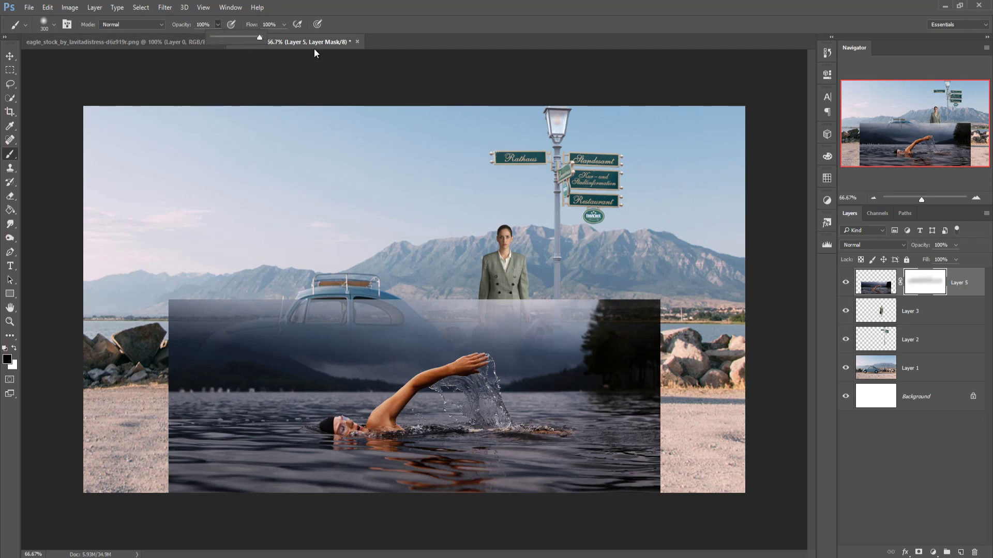
mouse_move(377, 251)
left_mouse_down()
mouse_move(293, 276)
mouse_move(486, 262)
mouse_move(408, 271)
mouse_move(586, 281)
mouse_move(651, 300)
mouse_move(665, 325)
mouse_move(630, 321)
mouse_move(632, 342)
mouse_move(657, 350)
mouse_move(659, 325)
mouse_move(565, 307)
mouse_move(594, 323)
mouse_move(532, 288)
left_mouse_up()
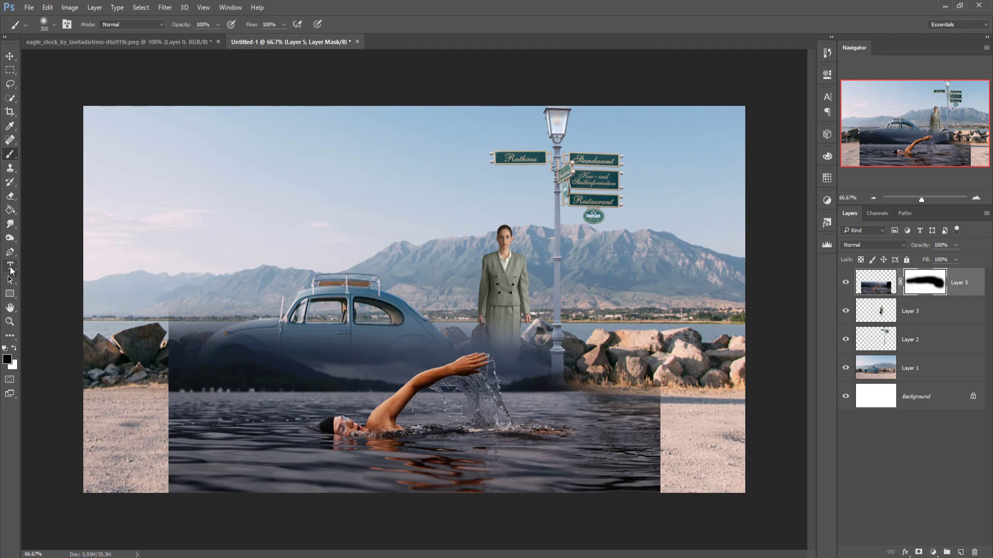
Trace a closed Pen tool path around the swimmer's raised arm from shoulder to hand.
left_click(10, 252)
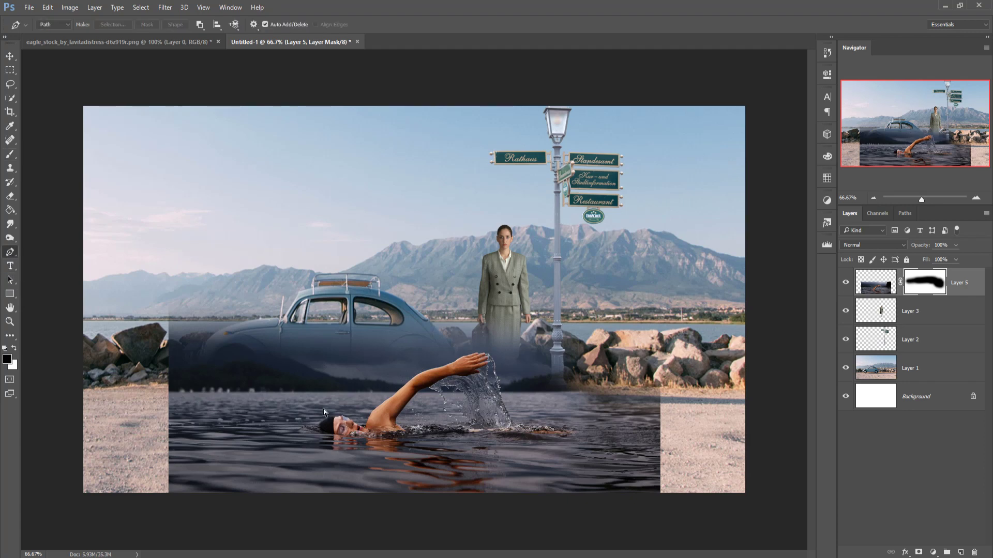
key("ctrl+plus")
key("ctrl+plus")
key("ctrl+plus")
left_click_drag(437, 452, 488, 255)
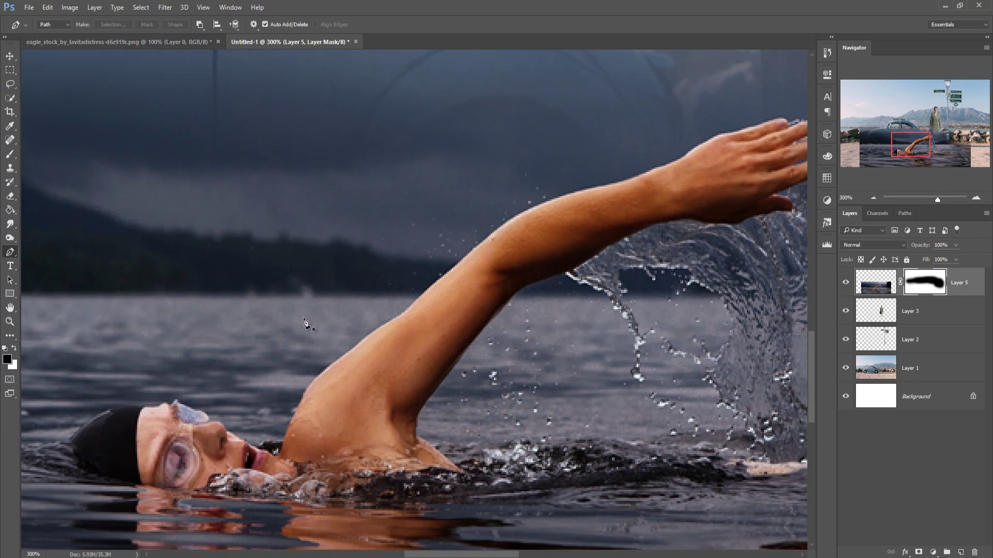
left_click(281, 453)
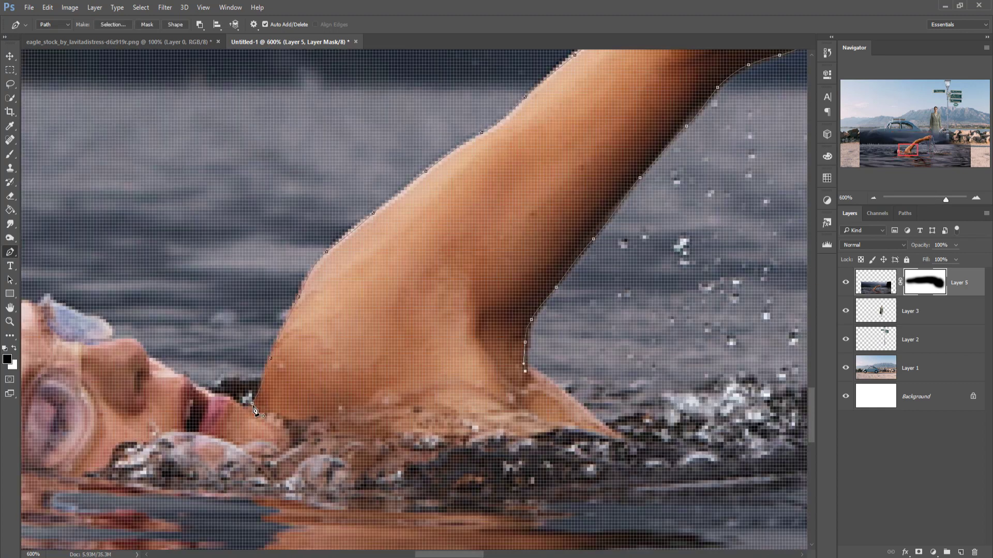
Convert the arm path into a new anti-aliased selection with a 0 pixel feather radius.
right_click(418, 269)
left_click(470, 315)
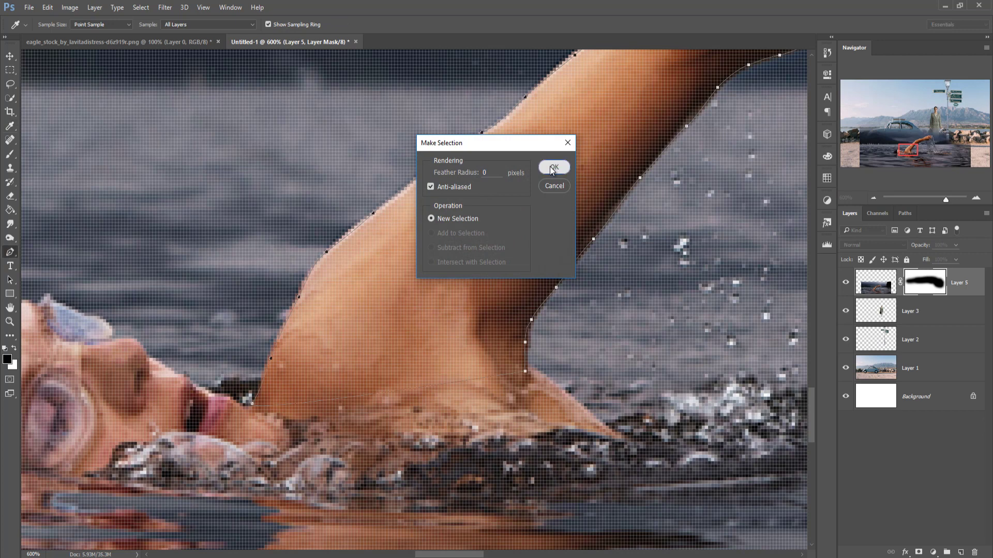
left_click(553, 168)
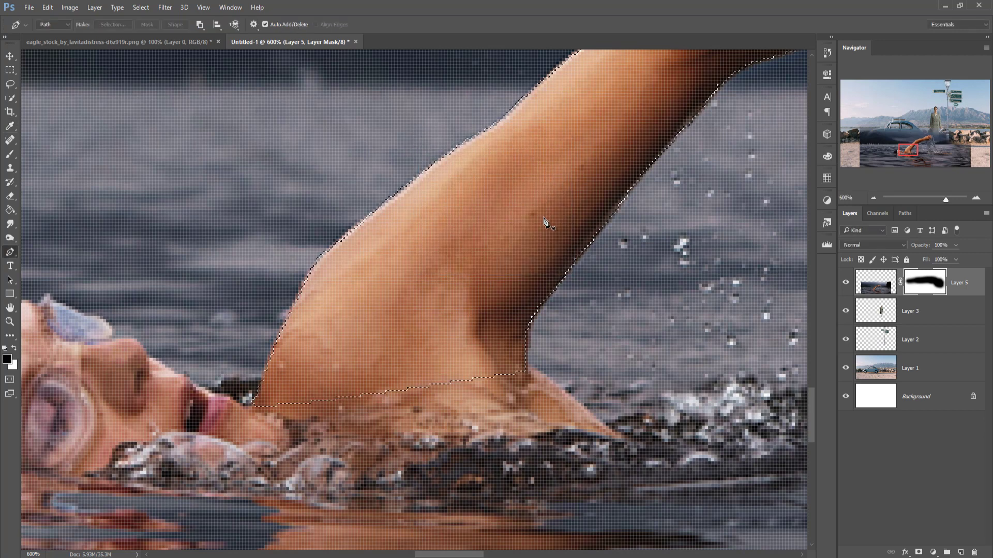
Try to copy the selected arm area with Layer 5's mask active and paste it as a new layer.
left_click(47, 7)
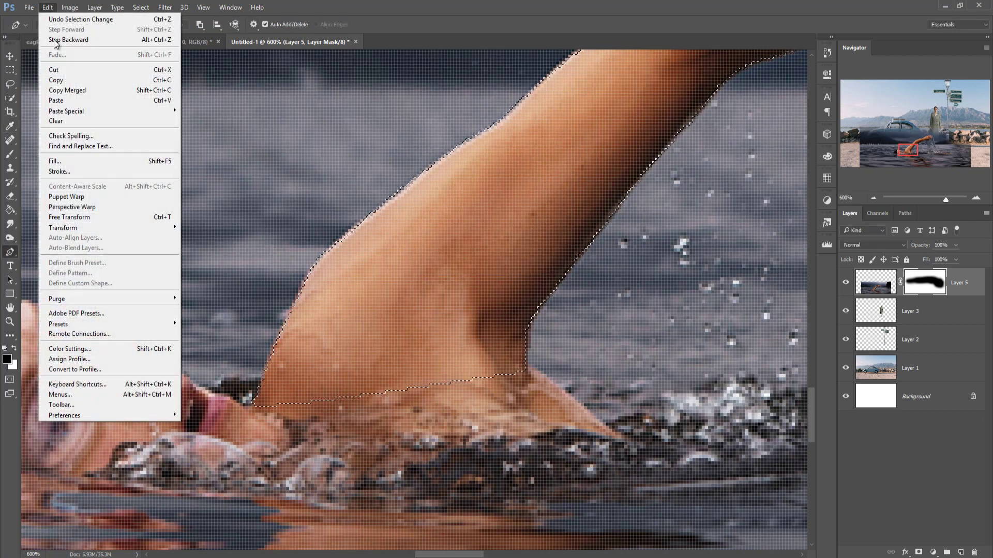
left_click(56, 79)
left_click(48, 7)
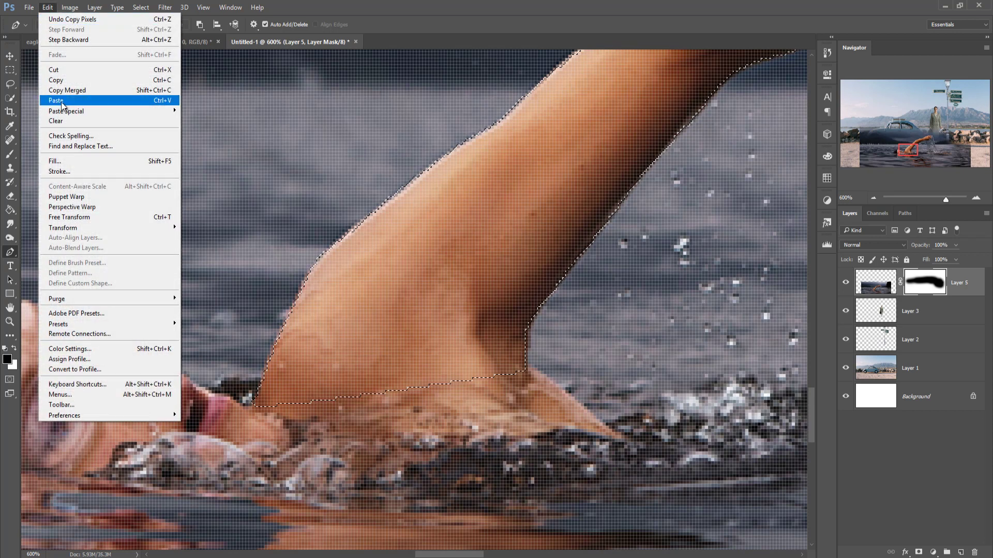
left_click(57, 100)
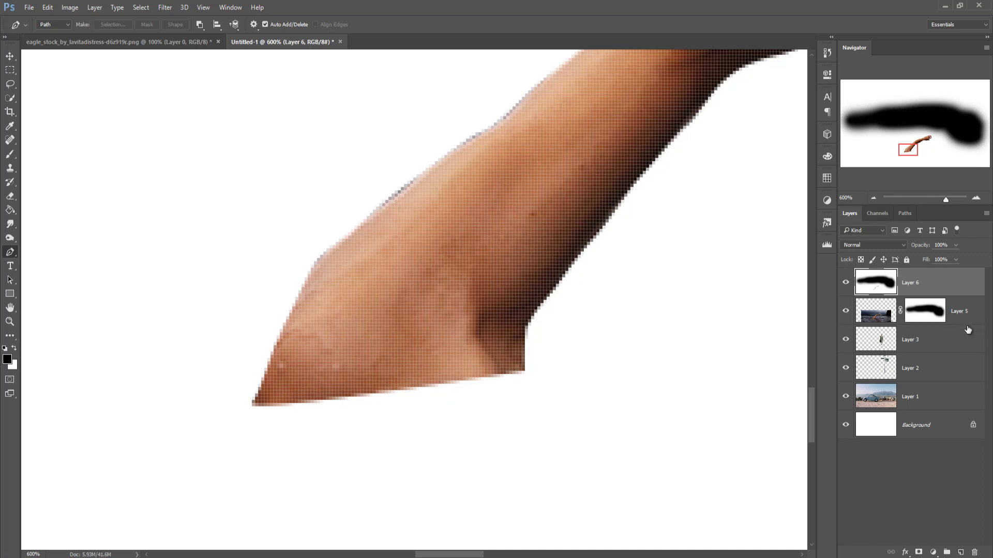
key("ctrl+z")
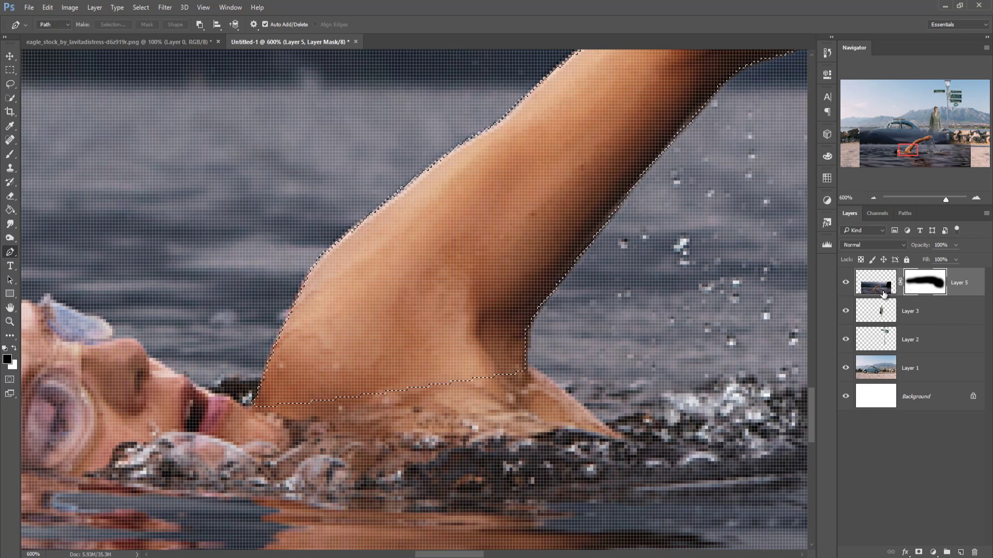
Make Layer 5's image active instead of its mask and try pasting the copied pixels as a new layer.
left_click(881, 293)
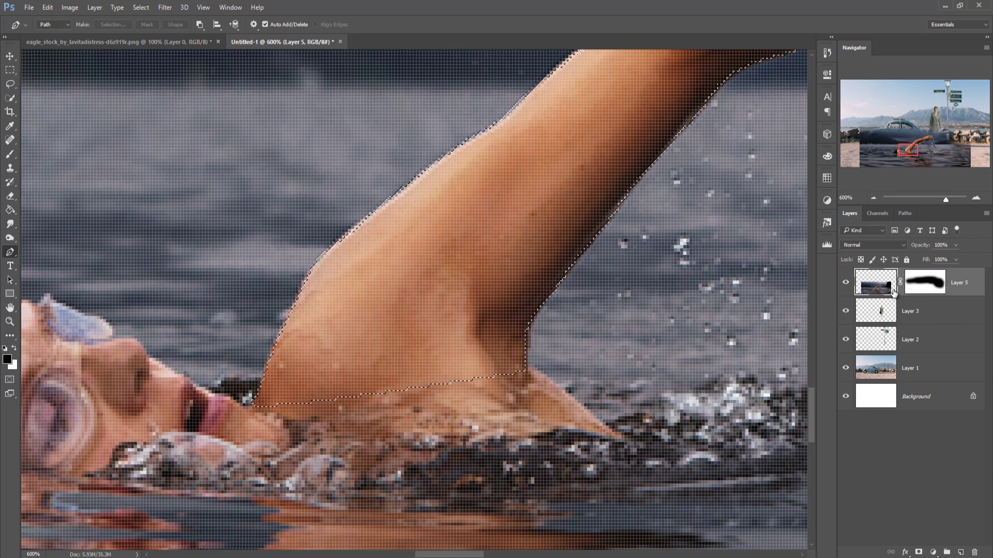
key("ctrl+v")
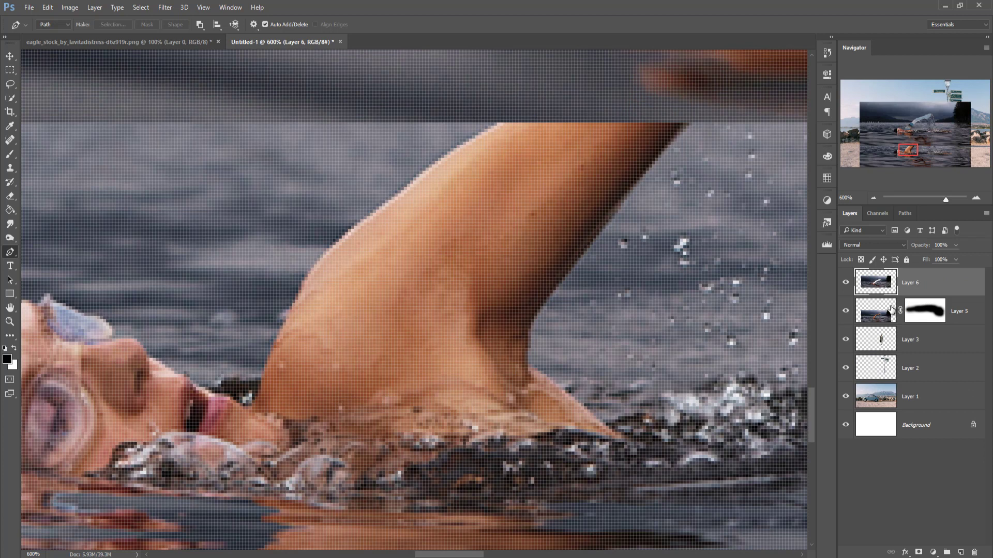
key("ctrl+z")
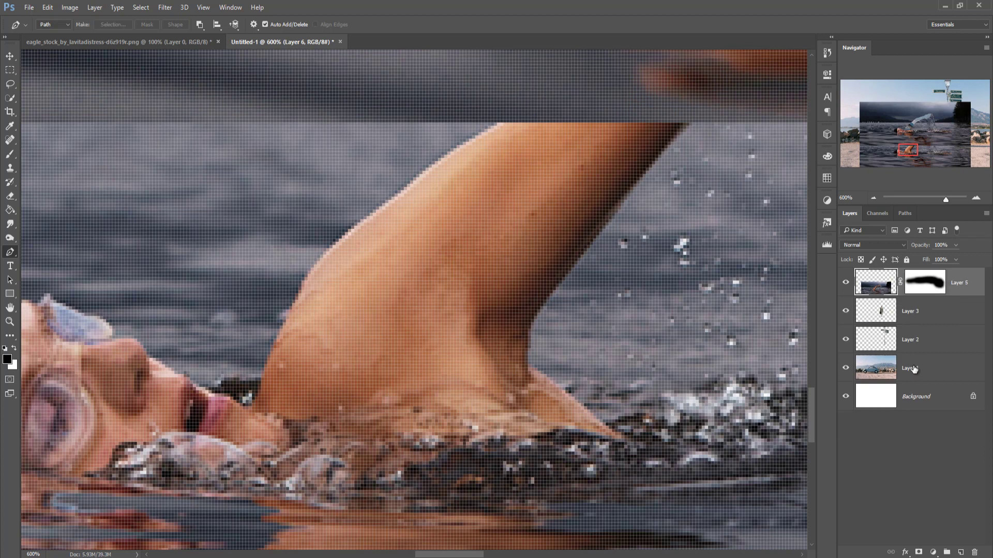
Copy the selected arm from Layer 5's image onto a new layer and check the cutout by temporarily hiding Layer 5.
left_click(141, 7)
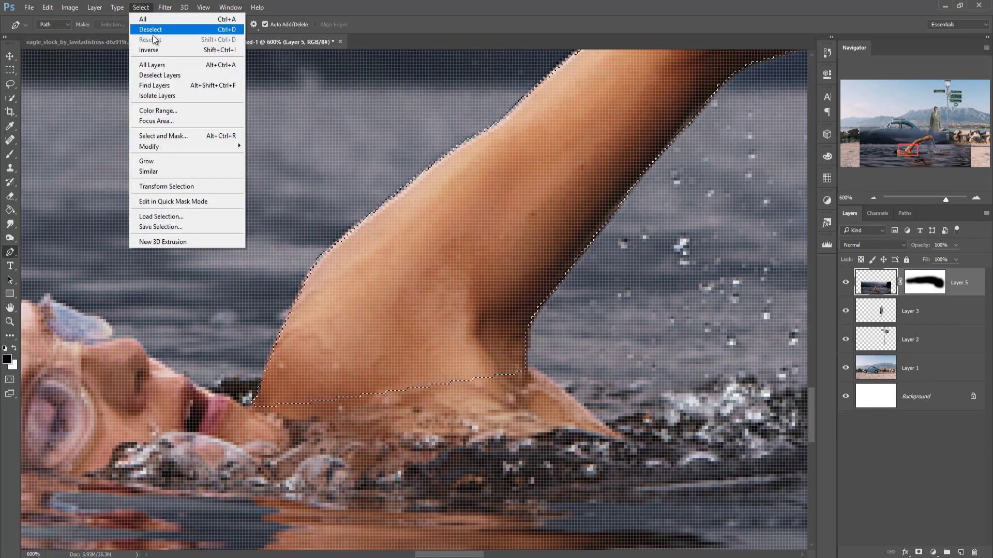
left_click(173, 52)
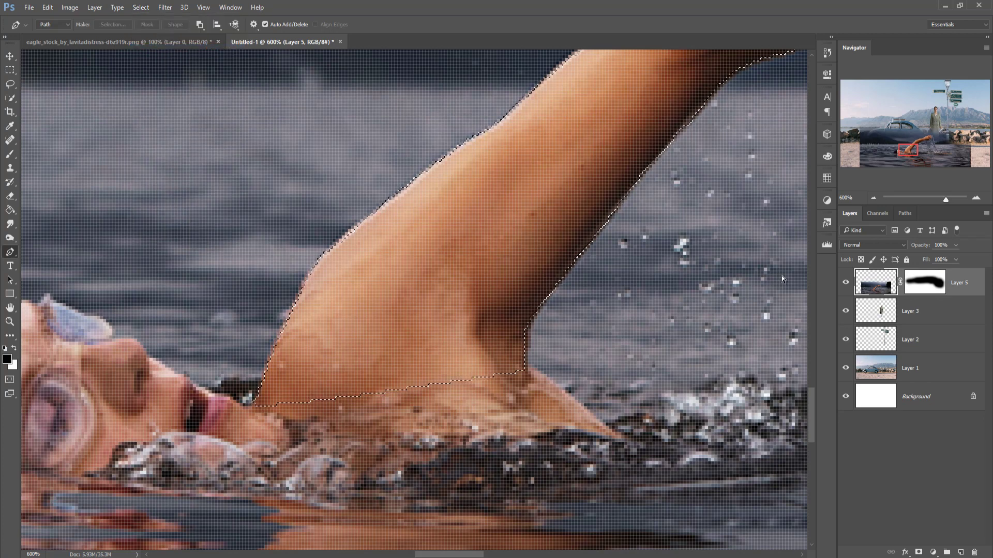
key("ctrl+j")
left_click(847, 309)
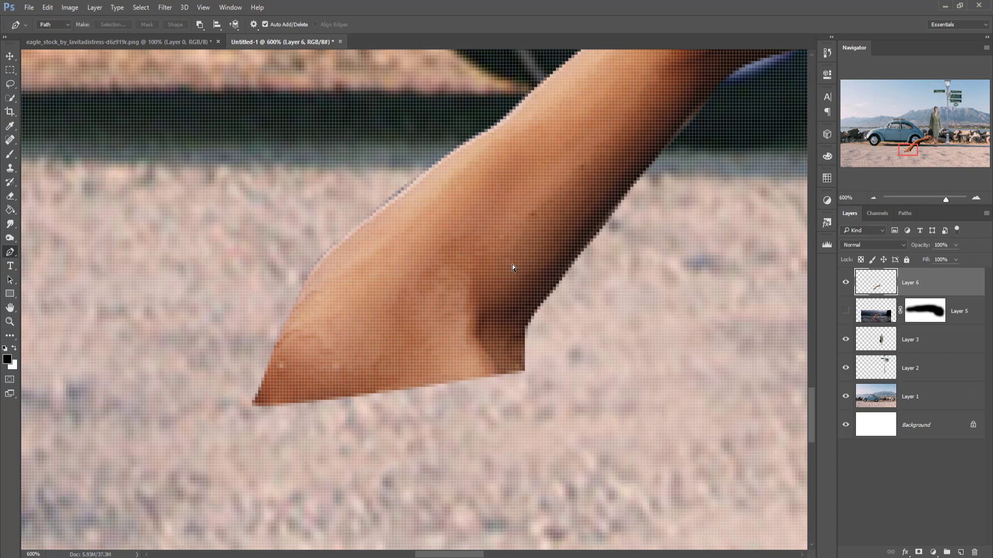
scroll(512, 265, "down", 8)
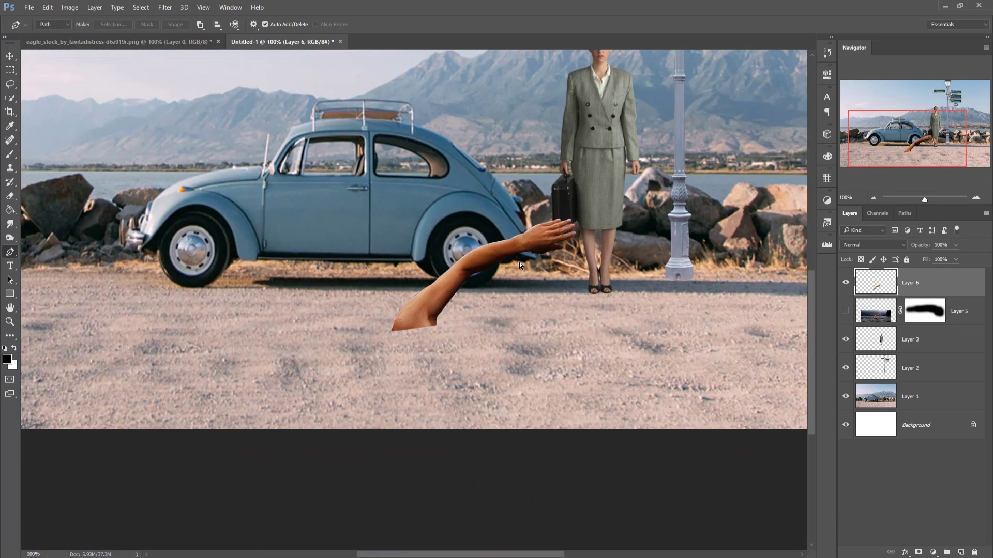
scroll(519, 262, "down", 1)
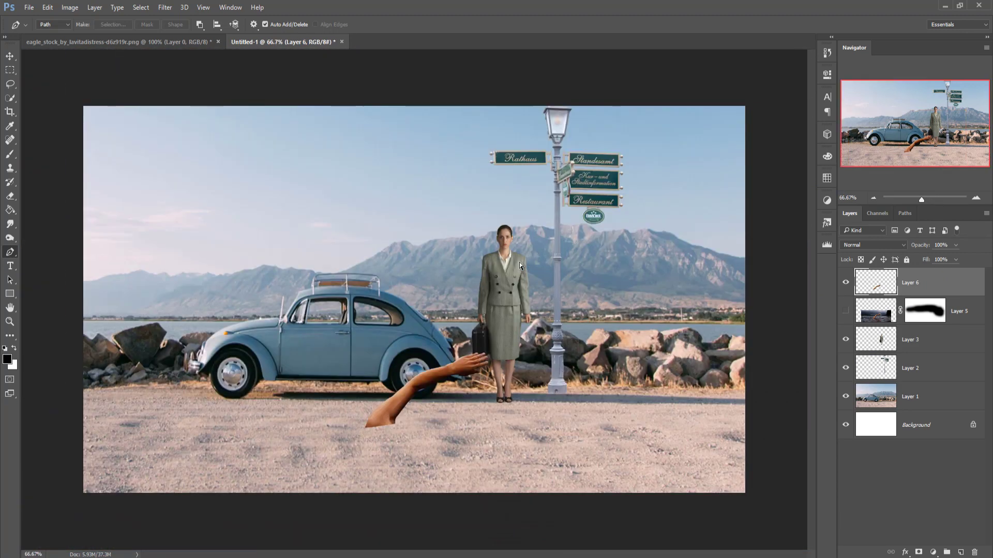
left_click(845, 312)
Mask out Layer 5's background over the car and woman and its hard side edges with a 300 px black brush at 100% opacity.
left_click(915, 316)
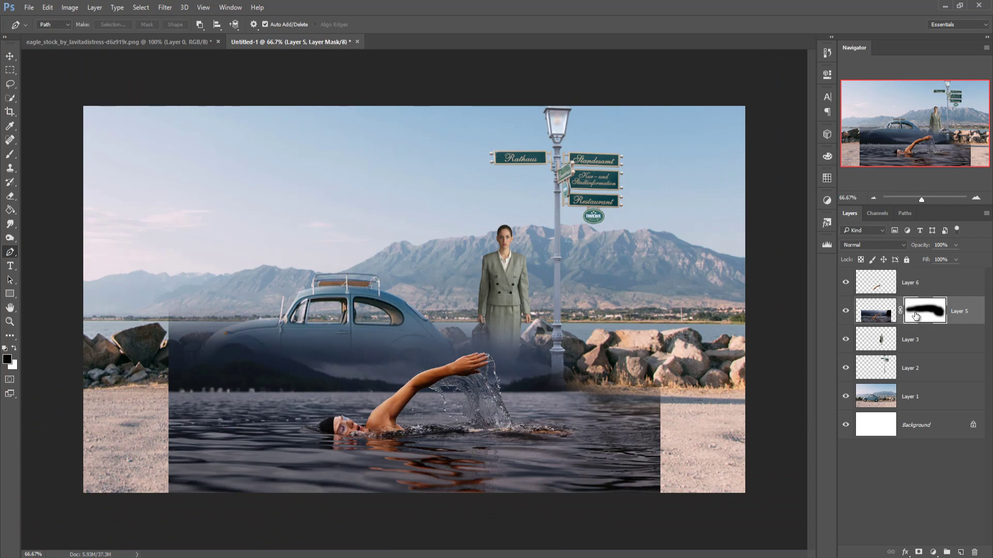
left_click(10, 154)
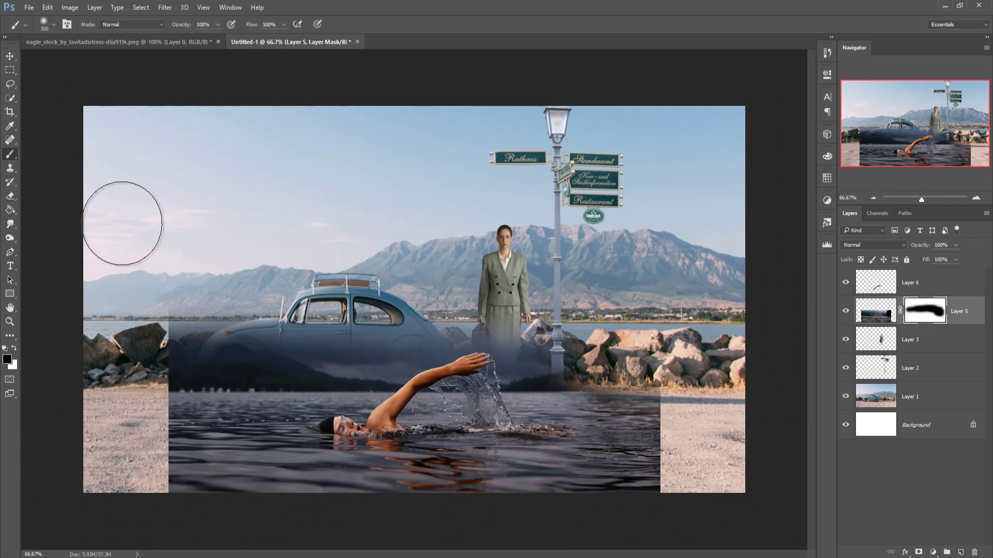
mouse_move(188, 295)
left_mouse_down()
mouse_move(394, 317)
mouse_move(546, 274)
mouse_move(487, 304)
mouse_move(412, 314)
mouse_move(604, 296)
mouse_move(565, 324)
mouse_move(578, 322)
mouse_move(549, 358)
mouse_move(556, 342)
mouse_move(538, 337)
mouse_move(532, 318)
mouse_move(529, 327)
mouse_move(545, 344)
mouse_move(653, 364)
left_mouse_up()
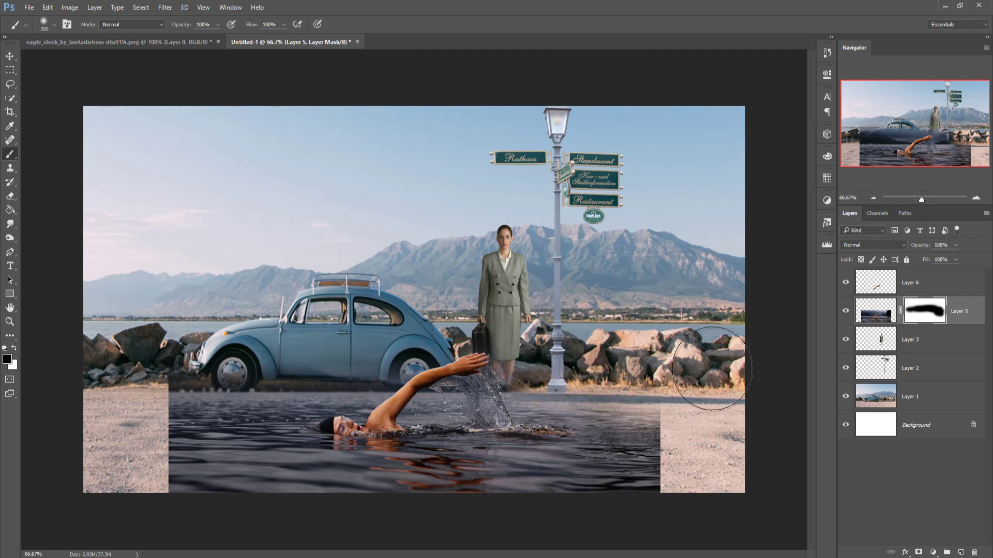
mouse_move(227, 324)
left_mouse_down()
mouse_move(207, 362)
mouse_move(190, 354)
left_mouse_up()
mouse_move(126, 417)
left_mouse_down()
mouse_move(138, 396)
mouse_move(124, 460)
mouse_move(127, 514)
mouse_move(221, 532)
left_mouse_up()
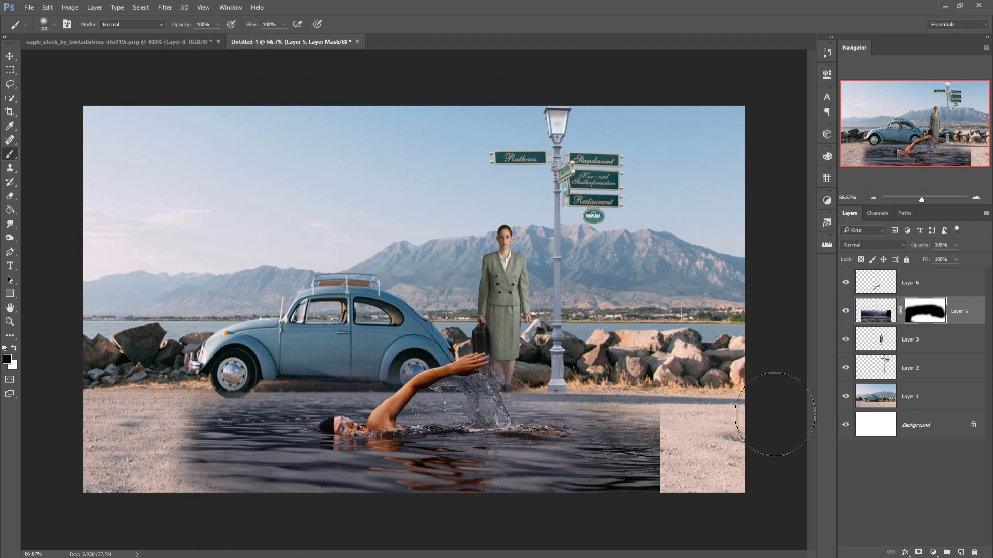
mouse_move(691, 432)
left_mouse_down()
mouse_move(701, 518)
mouse_move(711, 464)
mouse_move(686, 404)
left_mouse_up()
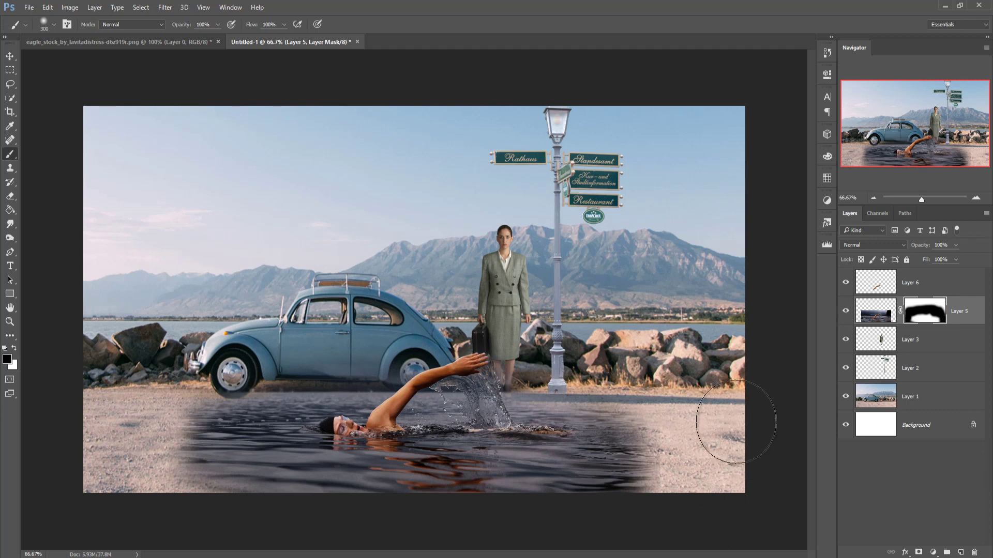
Soften the water's outer edges on Layer 5's mask with a 175 px brush at 10% opacity.
left_click(218, 25)
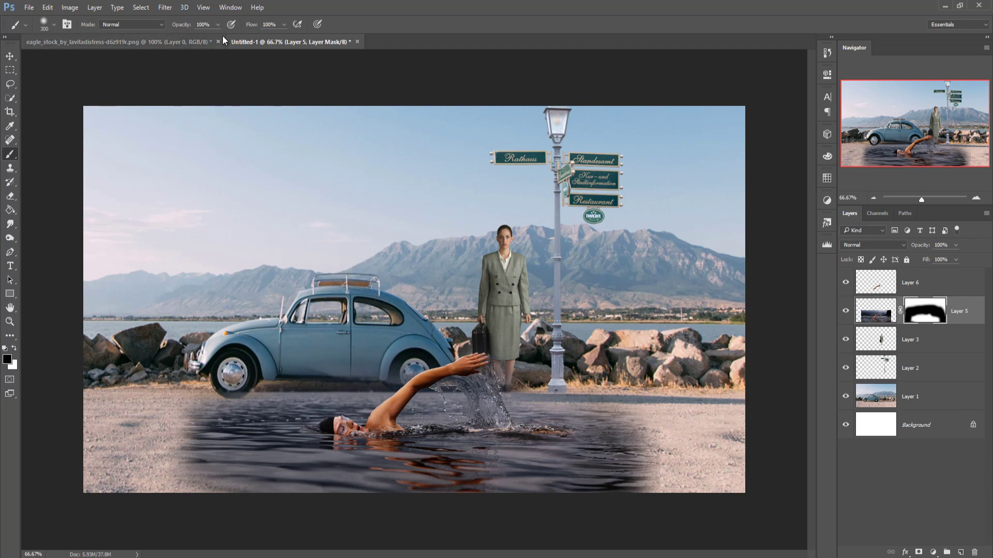
left_click_drag(215, 36, 185, 40)
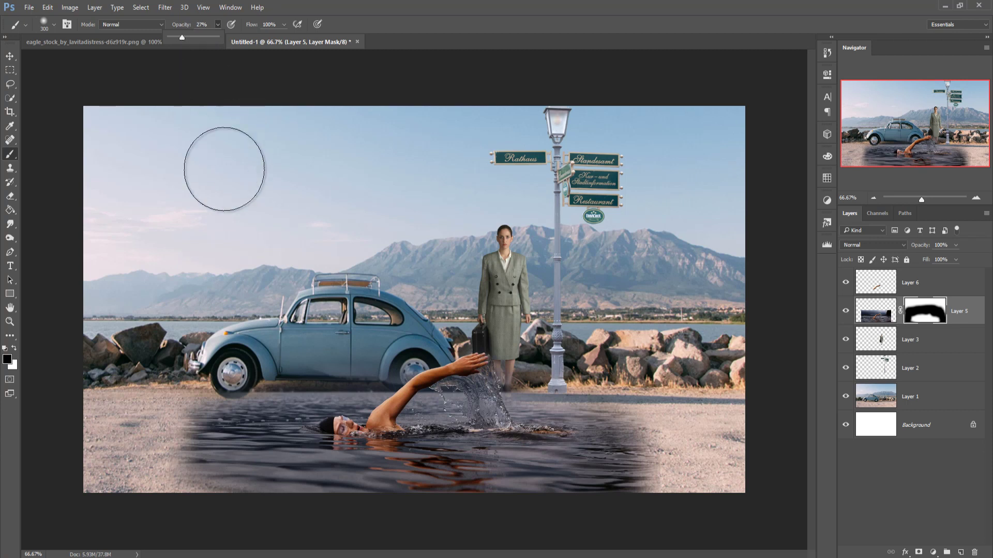
key("bracketleft")
key("bracketleft")
key("bracketleft")
key("bracketleft")
key("bracketleft")
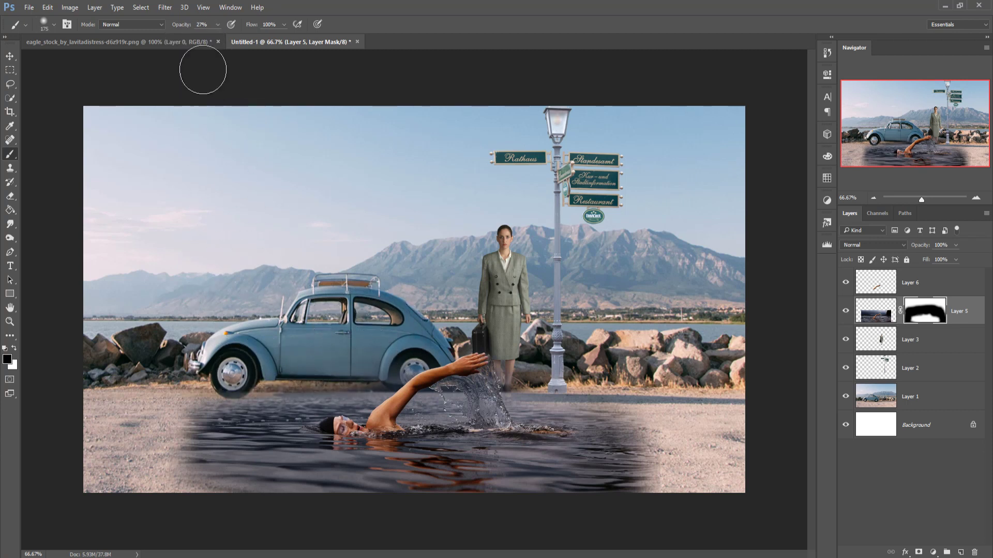
left_click(217, 25)
left_click_drag(210, 39, 207, 39)
mouse_move(182, 421)
left_mouse_down()
mouse_move(237, 483)
mouse_move(286, 496)
mouse_move(266, 490)
mouse_move(403, 500)
mouse_move(235, 504)
mouse_move(124, 487)
mouse_move(116, 441)
mouse_move(108, 446)
mouse_move(277, 501)
mouse_move(664, 500)
mouse_move(632, 491)
mouse_move(658, 482)
mouse_move(601, 477)
mouse_move(638, 458)
mouse_move(595, 451)
mouse_move(604, 422)
mouse_move(661, 414)
mouse_move(675, 469)
mouse_move(571, 477)
mouse_move(565, 492)
mouse_move(634, 474)
mouse_move(646, 444)
mouse_move(639, 417)
left_mouse_up()
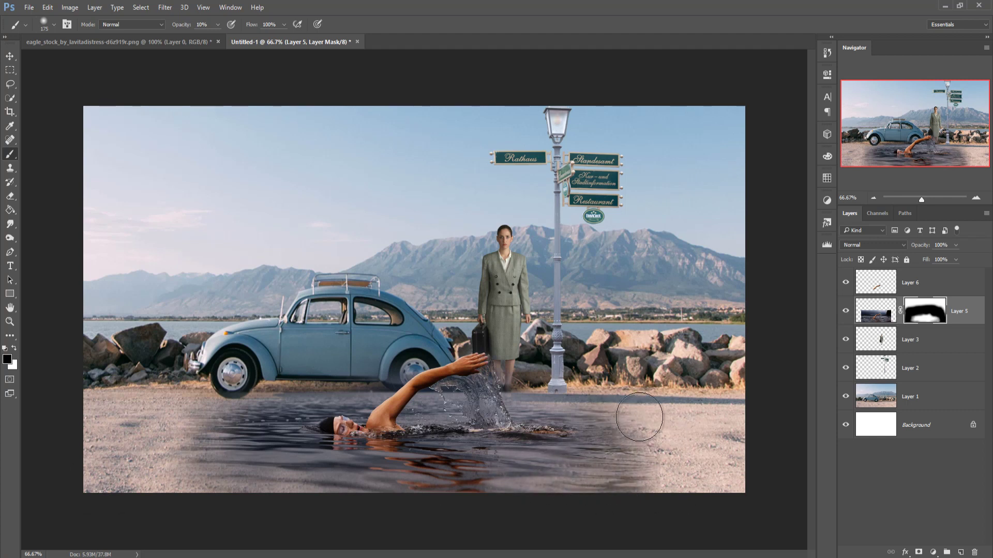
Fade the leftover background around the swimmer's hand and forearm on Layer 5's mask with an 80 px brush.
key("bracketleft")
key("bracketleft")
key("bracketleft")
key("bracketleft")
key("bracketleft")
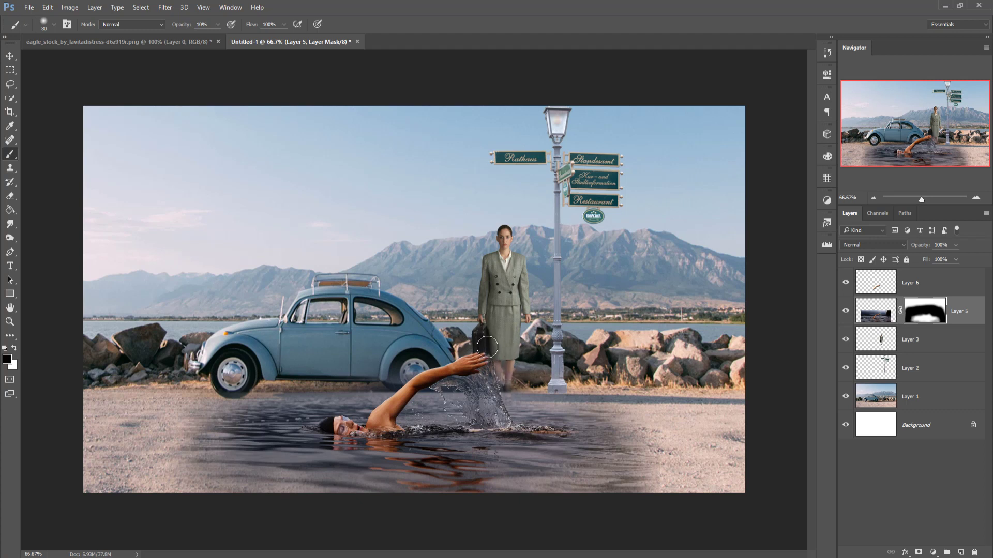
left_click_drag(466, 351, 431, 365)
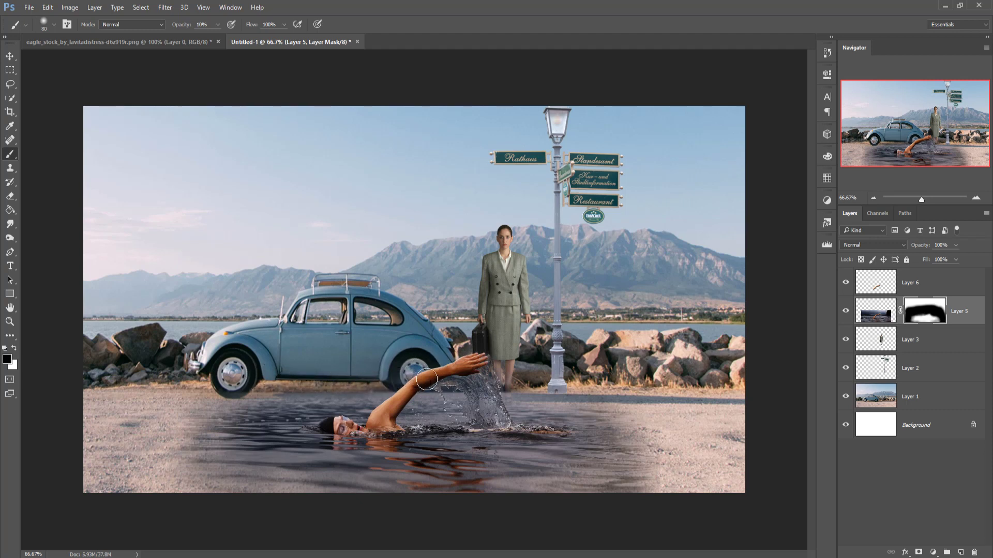
Duplicate the car landscape Layer 1 and add a Hue/Saturation adjustment clipped to the copy.
left_click(960, 397)
key("ctrl+j")
left_click(933, 552)
left_click(926, 424)
left_click(736, 253)
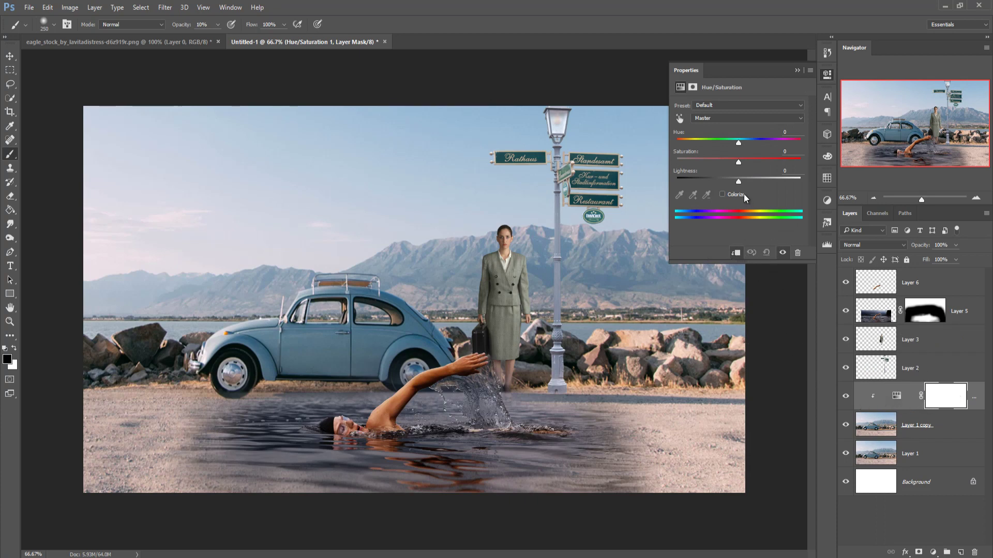
Set the Hue/Saturation adjustment to hue -135, saturation -32 and lightness -27.
left_click_drag(737, 180, 724, 182)
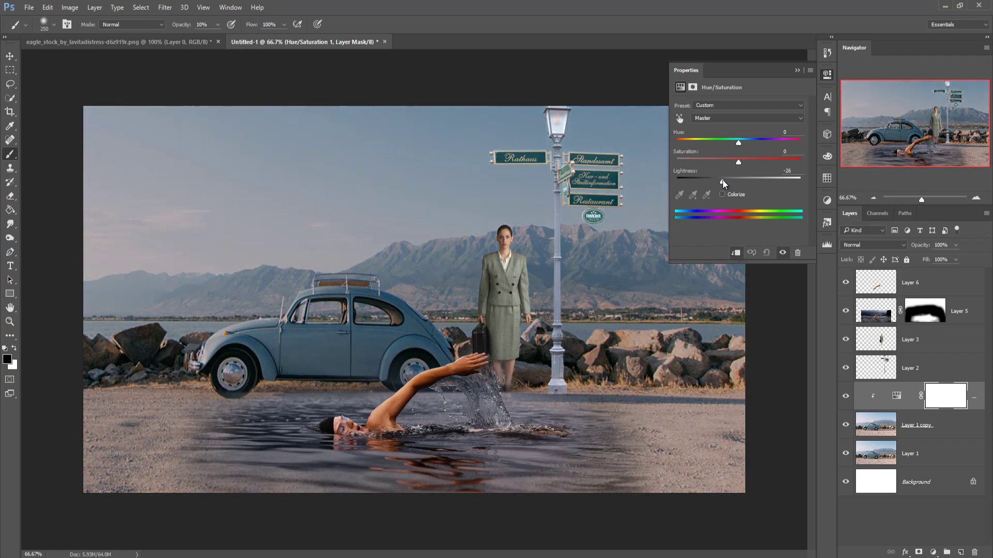
left_click_drag(720, 180, 722, 180)
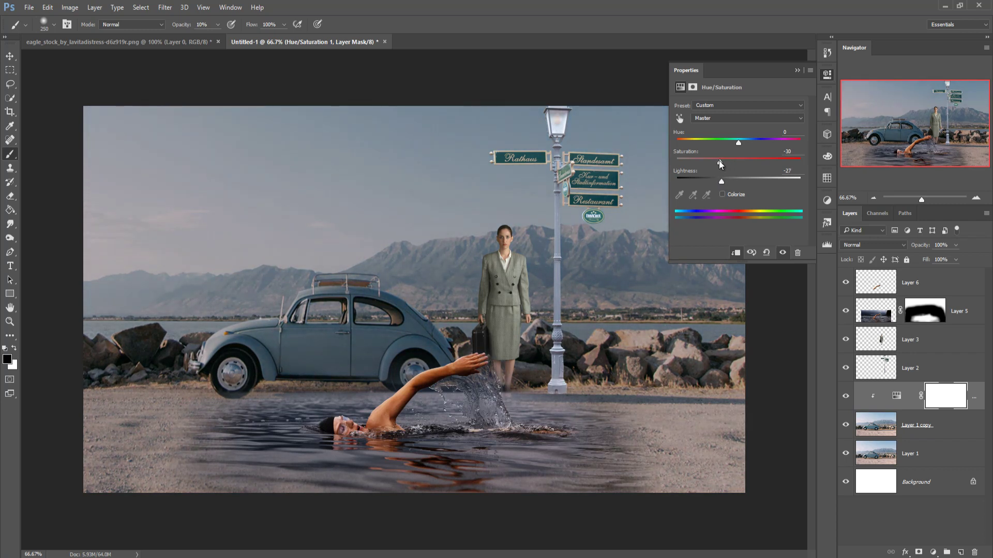
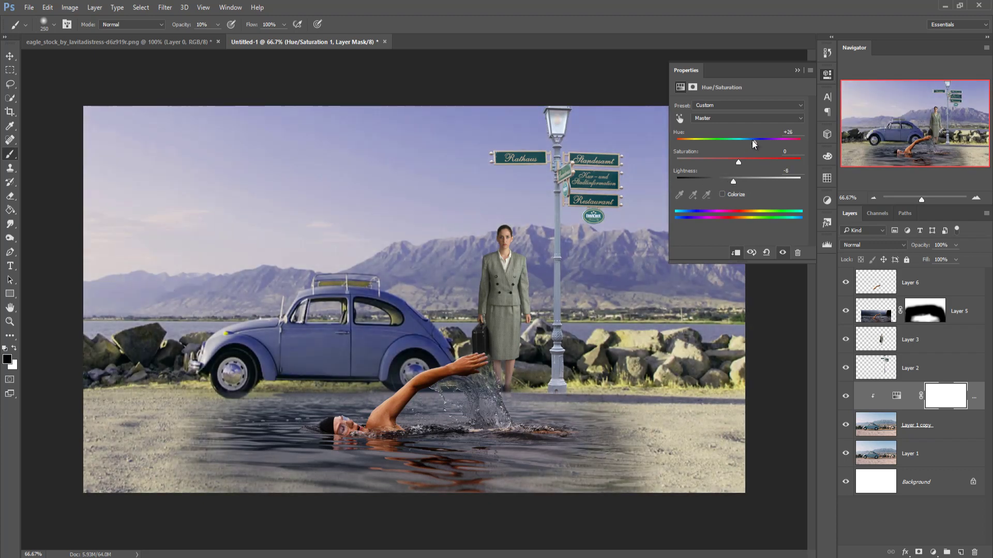
left_click_drag(752, 141, 736, 181)
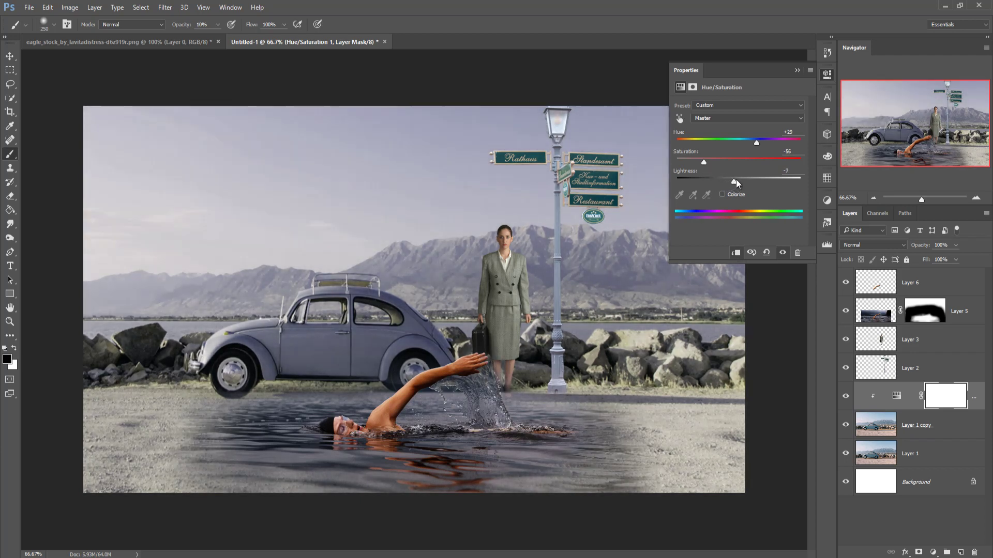
left_click_drag(755, 142, 644, 146)
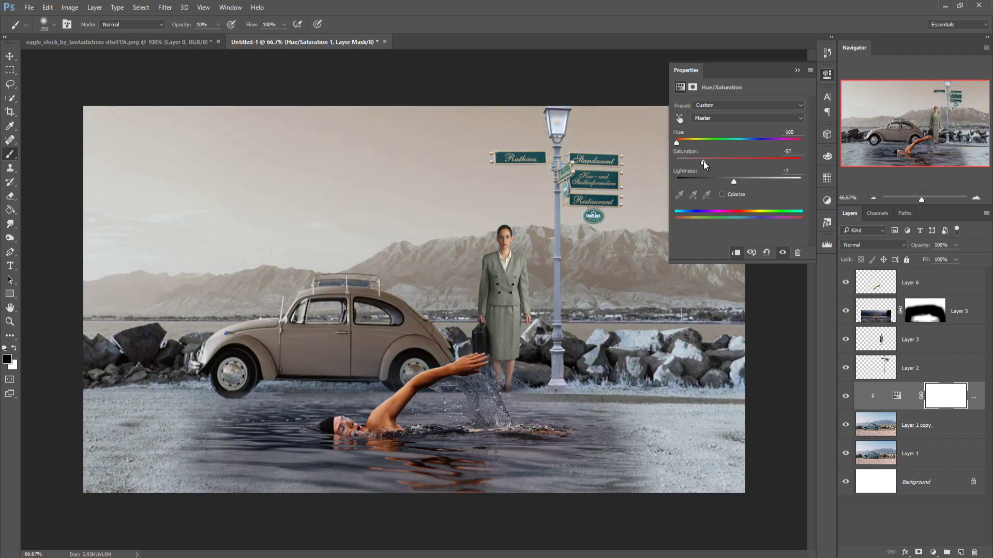
left_click_drag(719, 162, 722, 187)
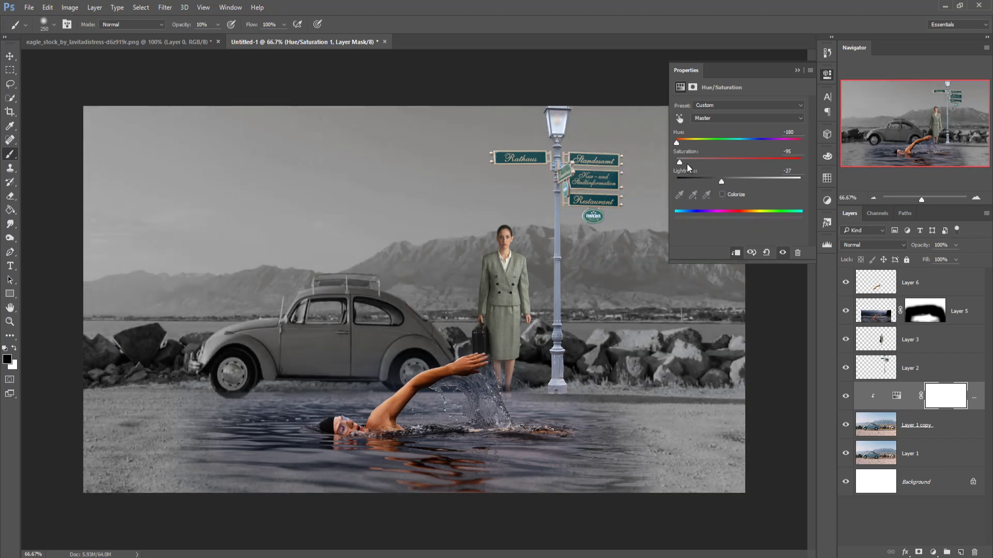
mouse_move(678, 160)
left_mouse_down()
mouse_move(762, 144)
mouse_move(691, 155)
left_mouse_up()
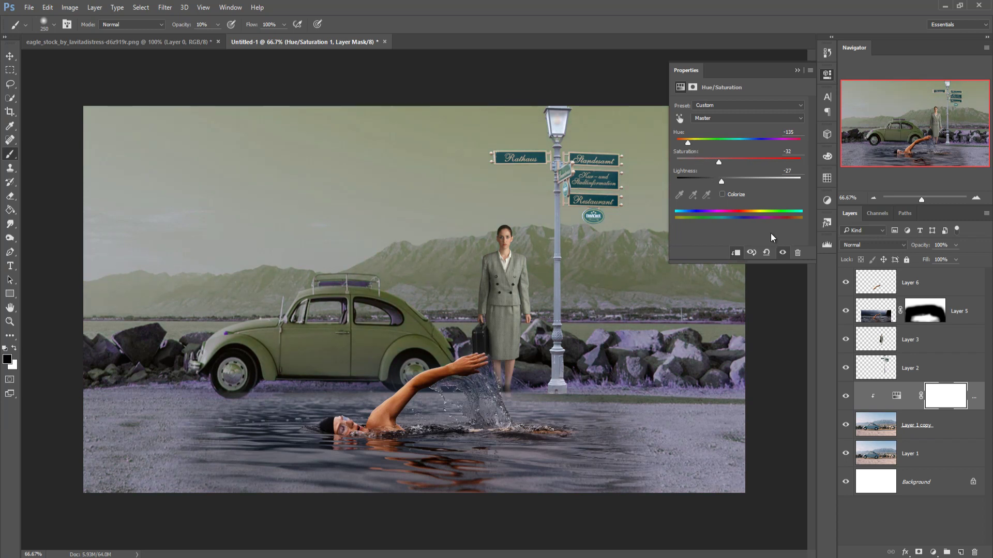
left_click(797, 70)
Paint black on the Hue/Saturation mask over the sky, mountains, rocks and car with a 500 px brush at 100% opacity.
left_click(879, 321)
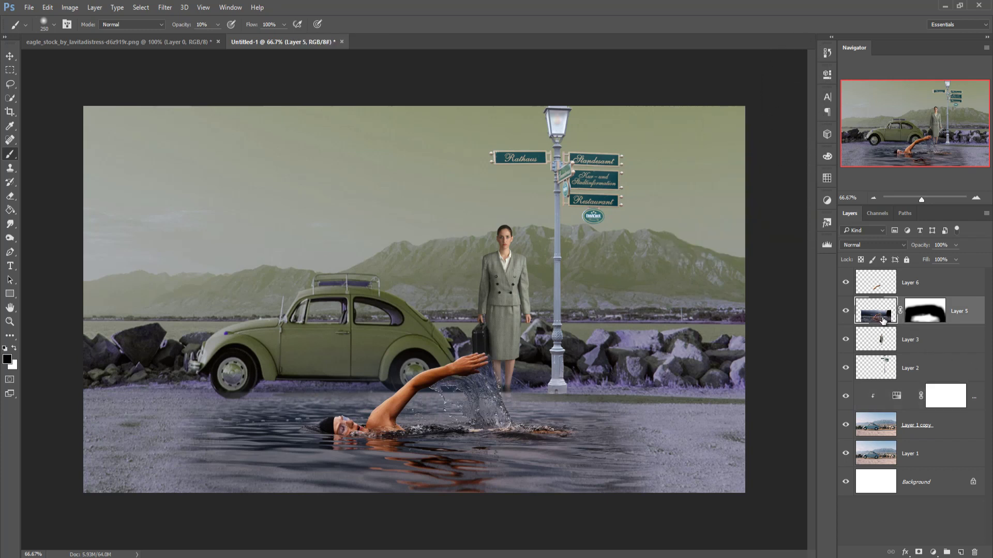
left_click(925, 430)
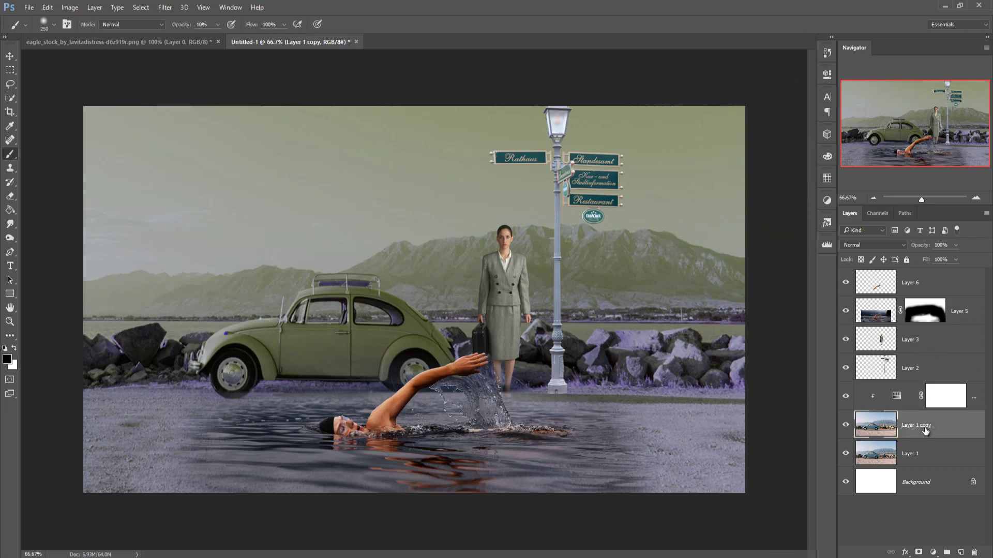
left_click(942, 402)
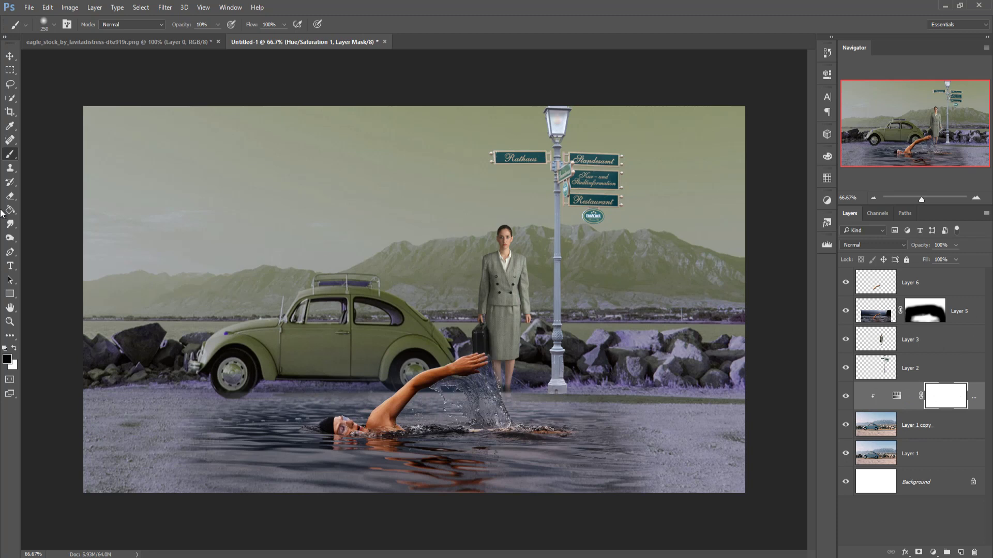
left_click(217, 24)
left_click_drag(220, 34, 301, 41)
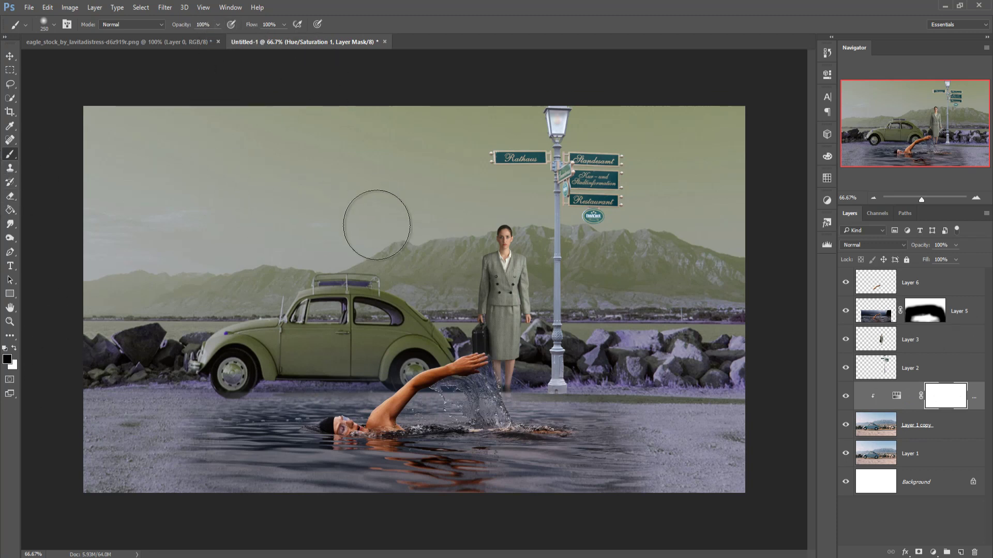
key("bracketright")
key("bracketright")
key("bracketright")
key("bracketright")
key("bracketright")
key("bracketright")
mouse_move(150, 190)
left_mouse_down()
mouse_move(675, 144)
mouse_move(636, 177)
mouse_move(314, 193)
mouse_move(162, 228)
mouse_move(138, 257)
mouse_move(156, 310)
mouse_move(738, 295)
mouse_move(676, 288)
left_mouse_up()
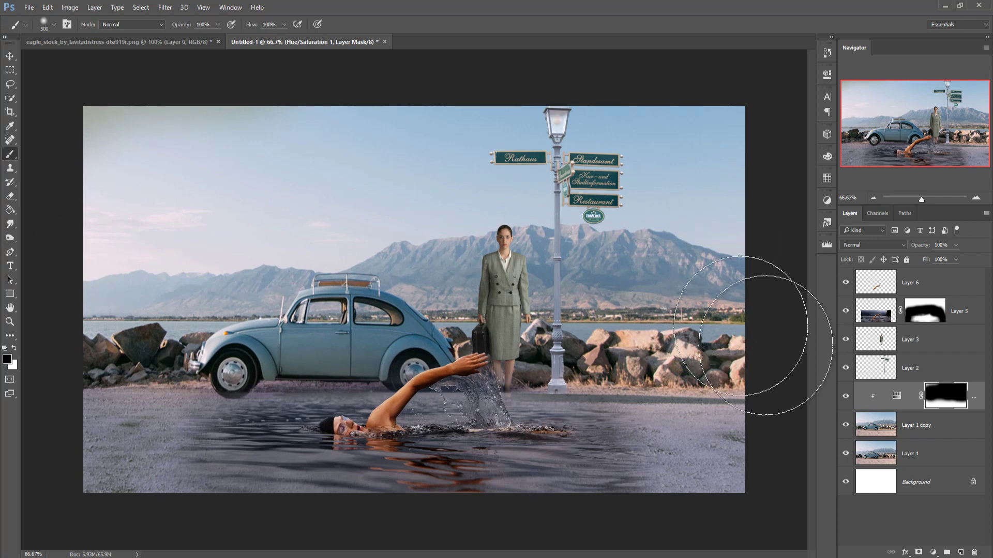
Blend the water into the surrounding ground by painting on Layer 5's mask with a 500 px brush at 8% opacity.
left_click(924, 311)
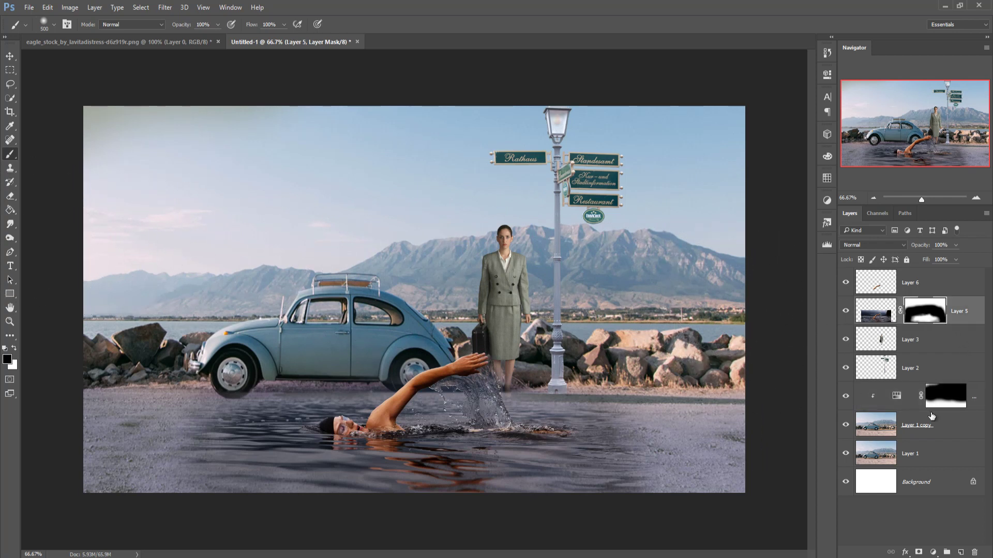
left_click(218, 24)
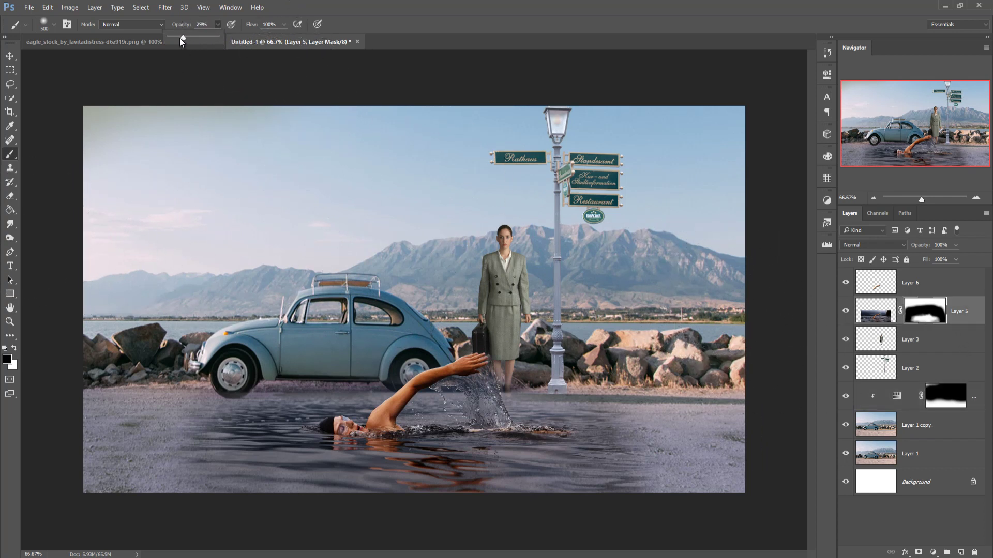
left_click_drag(173, 37, 172, 38)
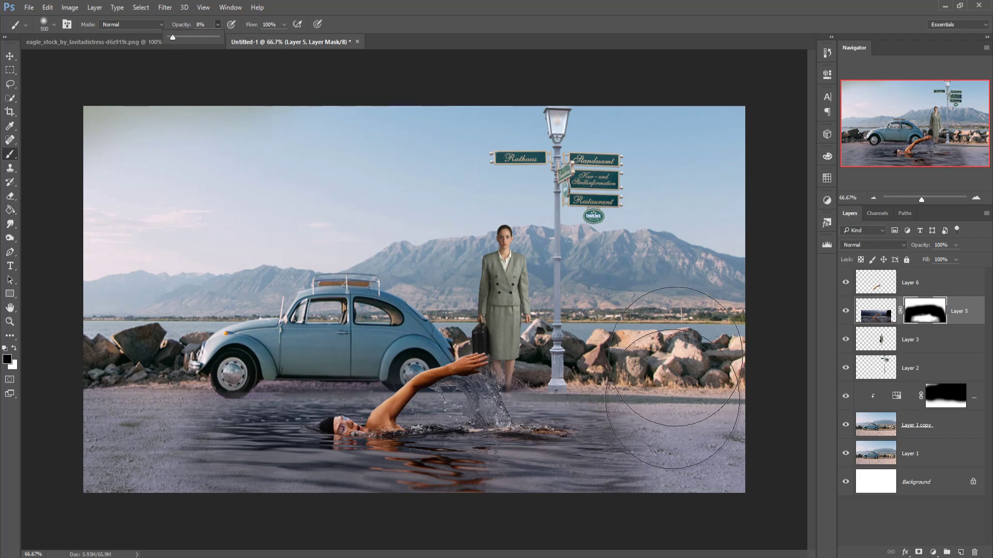
mouse_move(705, 442)
left_mouse_down()
mouse_move(626, 470)
mouse_move(625, 454)
mouse_move(584, 463)
mouse_move(610, 468)
mouse_move(551, 478)
mouse_move(572, 480)
mouse_move(625, 456)
mouse_move(679, 462)
mouse_move(648, 424)
mouse_move(555, 398)
mouse_move(566, 466)
mouse_move(547, 482)
mouse_move(481, 496)
mouse_move(497, 512)
mouse_move(254, 531)
mouse_move(300, 513)
mouse_move(211, 457)
mouse_move(237, 417)
mouse_move(220, 401)
mouse_move(236, 404)
mouse_move(216, 358)
mouse_move(296, 348)
mouse_move(253, 346)
mouse_move(266, 344)
mouse_move(203, 379)
mouse_move(172, 418)
mouse_move(193, 457)
mouse_move(350, 524)
mouse_move(333, 512)
mouse_move(361, 498)
mouse_move(439, 522)
mouse_move(428, 516)
mouse_move(525, 512)
mouse_move(380, 501)
mouse_move(576, 516)
mouse_move(570, 508)
mouse_move(500, 516)
mouse_move(610, 503)
mouse_move(398, 514)
mouse_move(209, 477)
mouse_move(121, 474)
mouse_move(170, 474)
mouse_move(173, 462)
mouse_move(298, 532)
mouse_move(673, 544)
mouse_move(612, 514)
mouse_move(629, 475)
mouse_move(665, 543)
mouse_move(144, 532)
left_mouse_up()
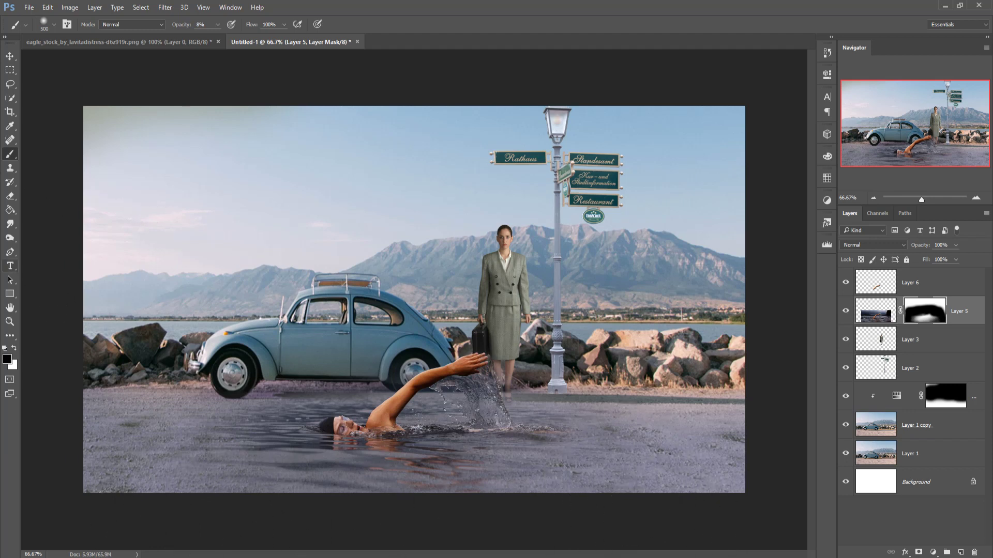
Float the foggy forest photo in its own window and copy the photo into the composite as a new layer.
left_click(9, 56)
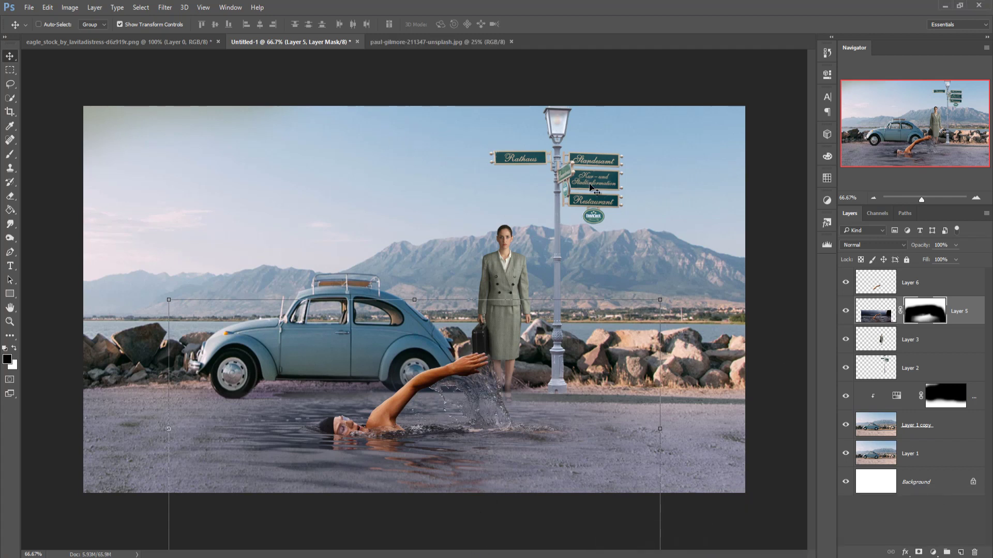
left_click_drag(424, 43, 330, 188)
left_click(829, 88)
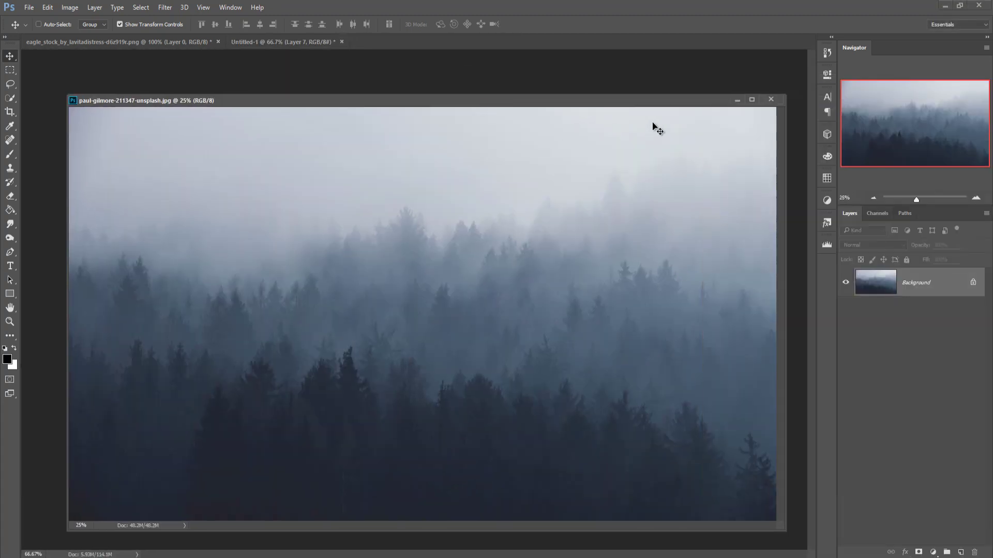
Minimise the source photo, scale the foggy forest layer down proportionally and place it against the upper-left corner of the canvas.
left_click(737, 99)
left_click_drag(193, 171, 162, 219)
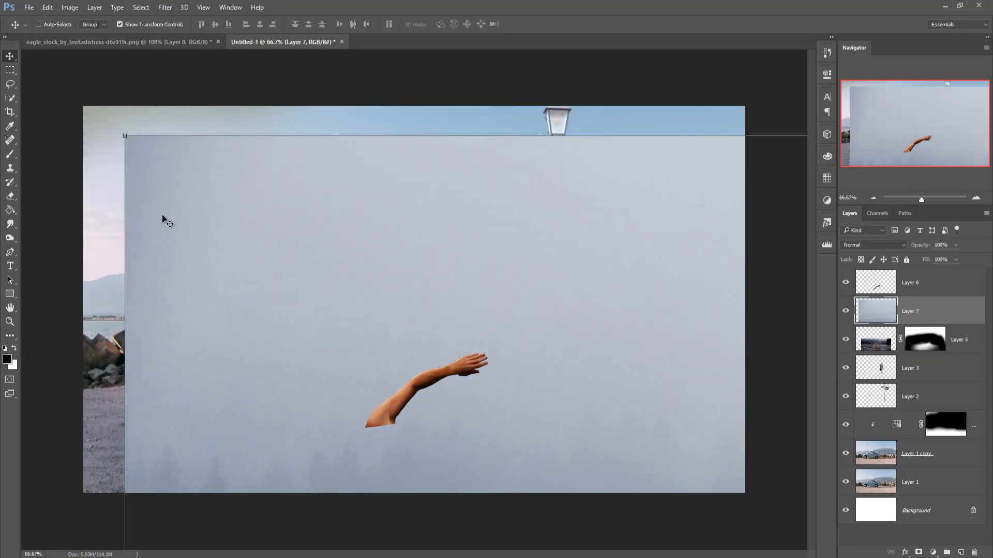
left_click_drag(124, 135, 561, 391)
left_click_drag(648, 442, 177, 62)
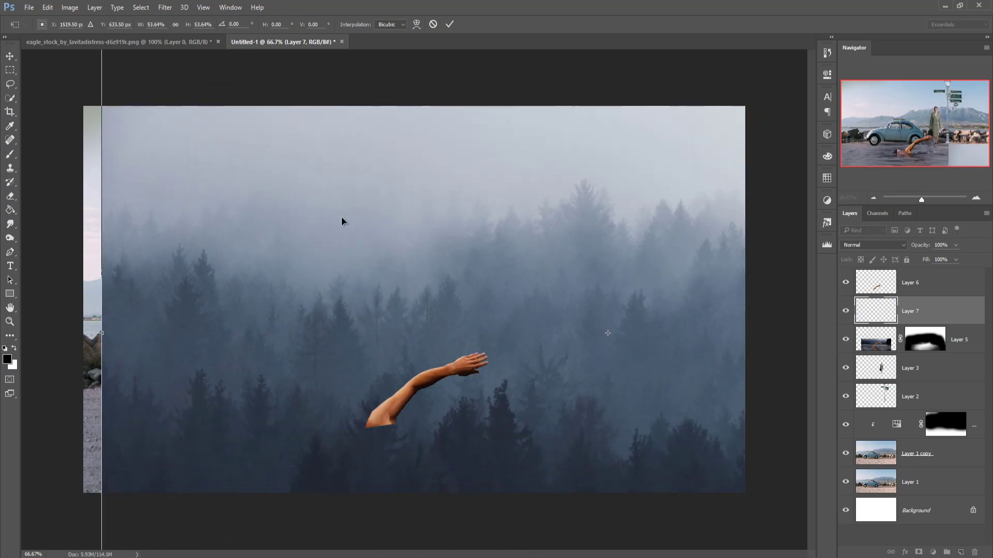
left_click_drag(212, 166, 202, 226)
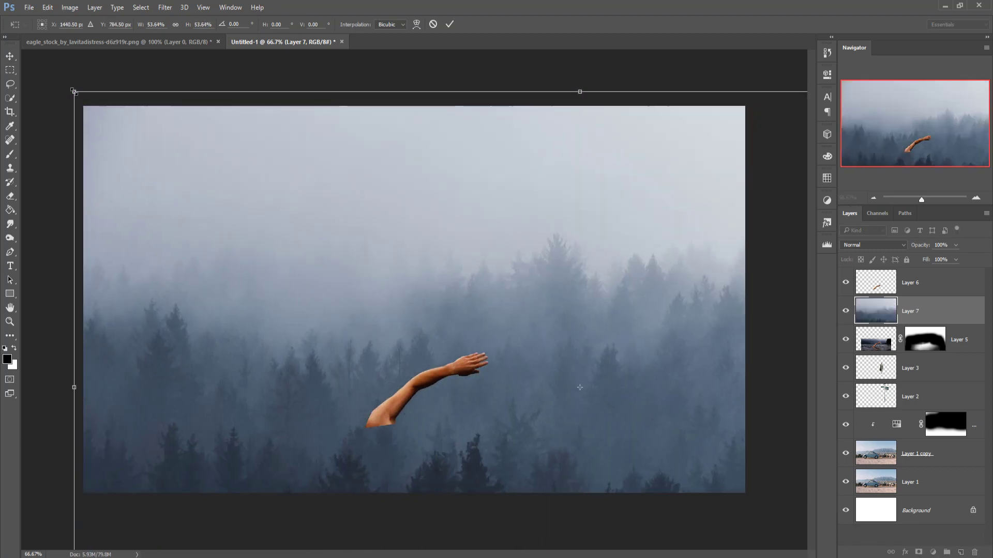
left_click_drag(98, 133, 295, 259)
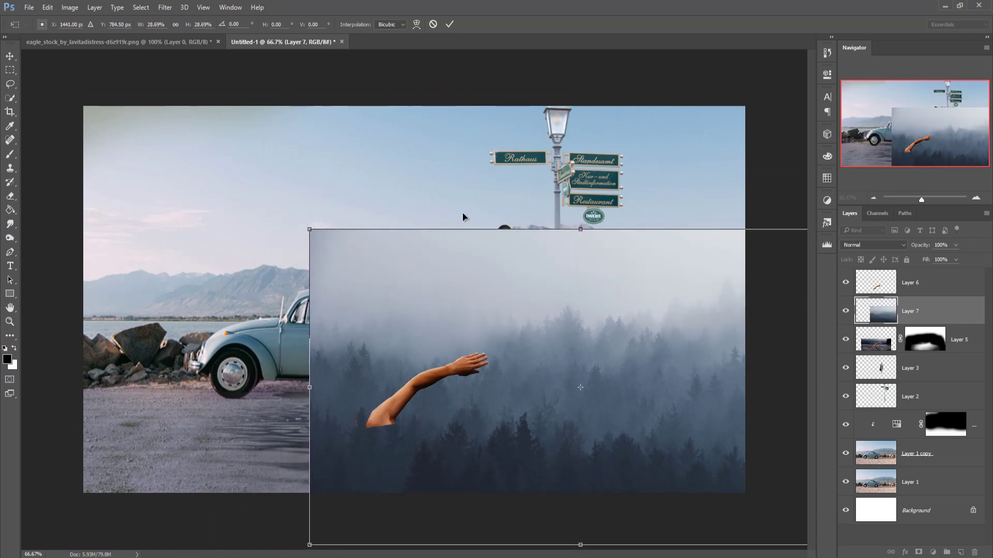
left_click_drag(569, 329, 415, 197)
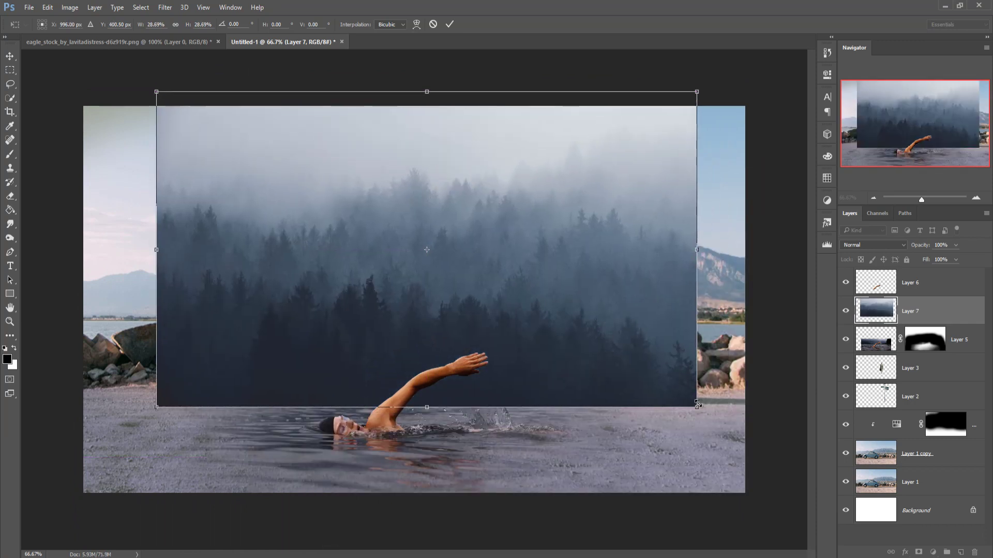
left_click_drag(706, 417, 669, 396)
left_click_drag(628, 358, 528, 359)
left_click(449, 24)
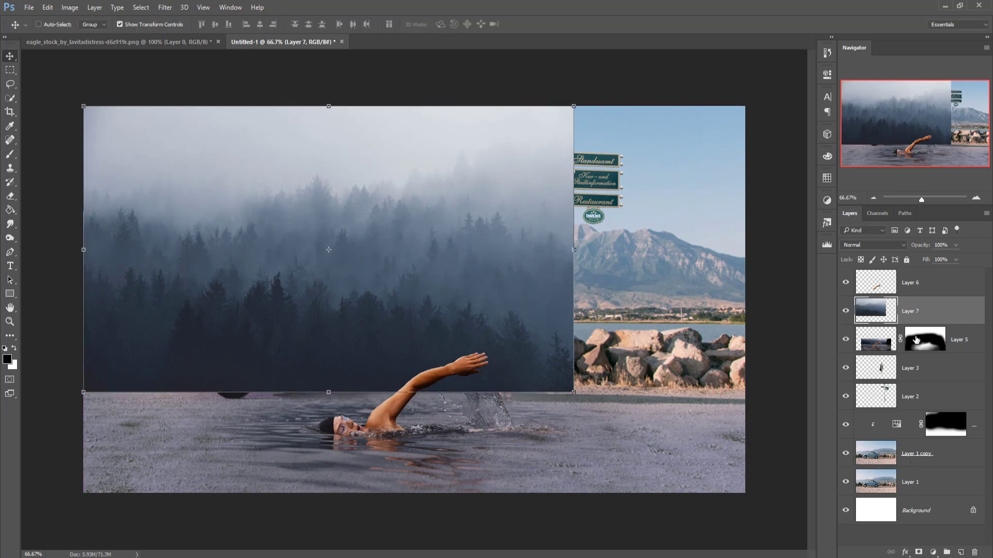
Move the forest layer below Layer 2, duplicate it and shift the copy sideways to cover the uncovered right part of the canvas.
left_click_drag(917, 340, 915, 408)
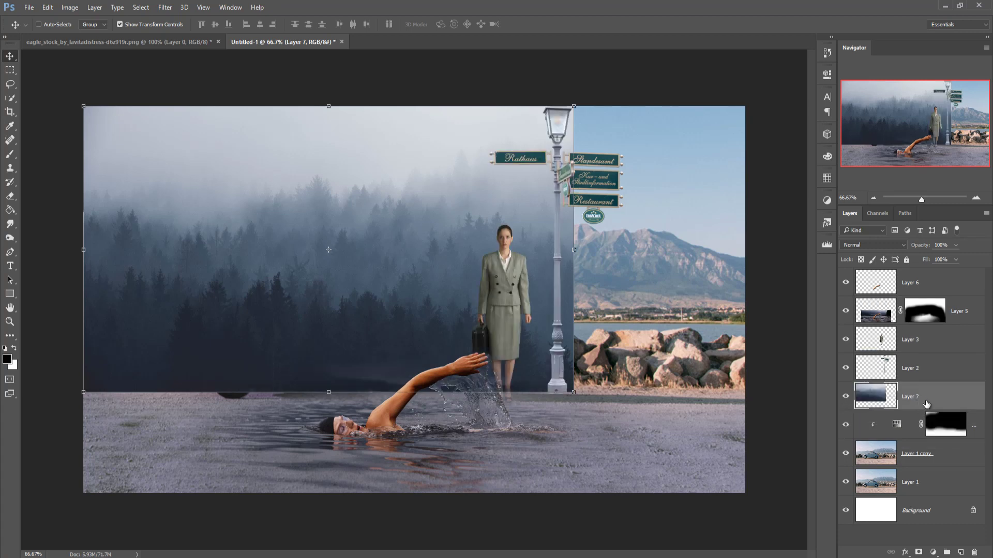
right_click(930, 396)
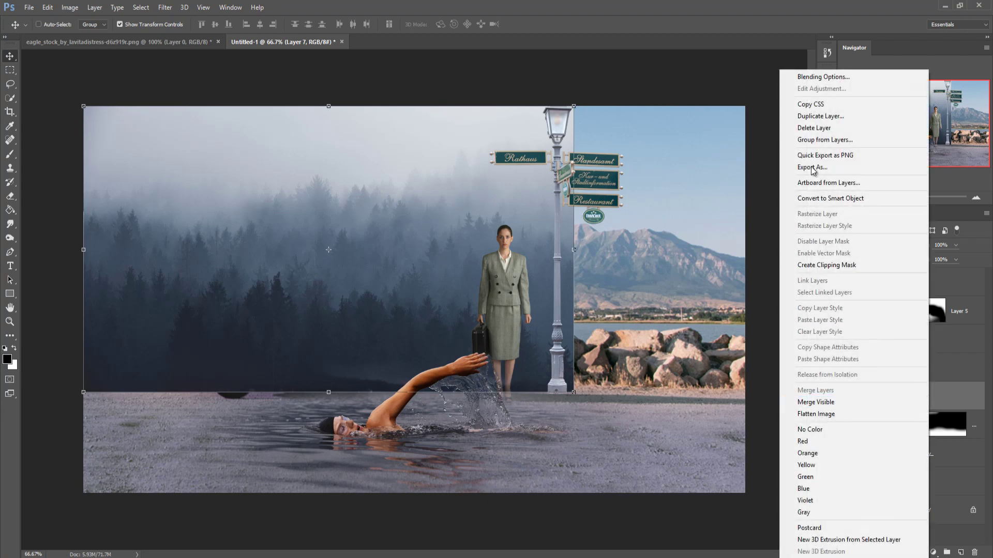
left_click(816, 120)
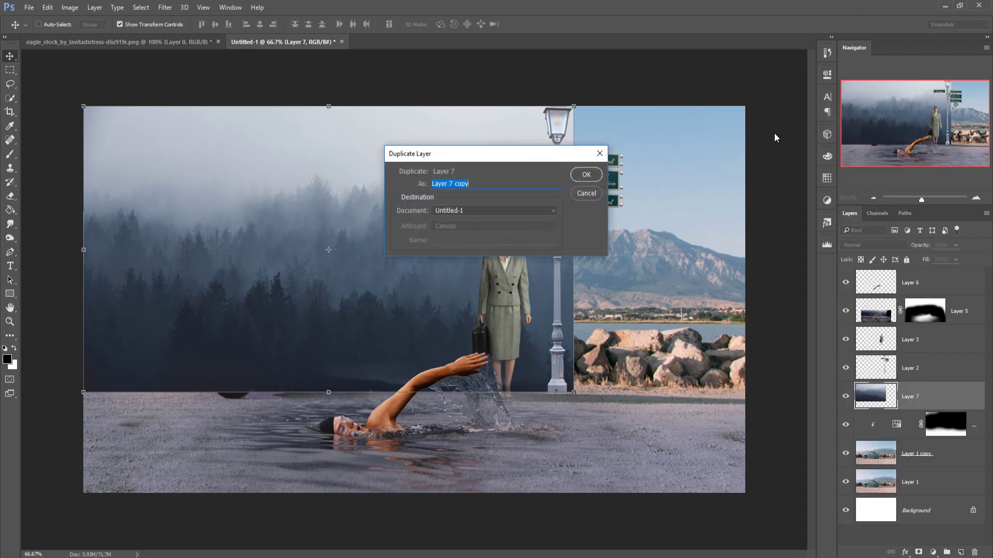
left_click(586, 175)
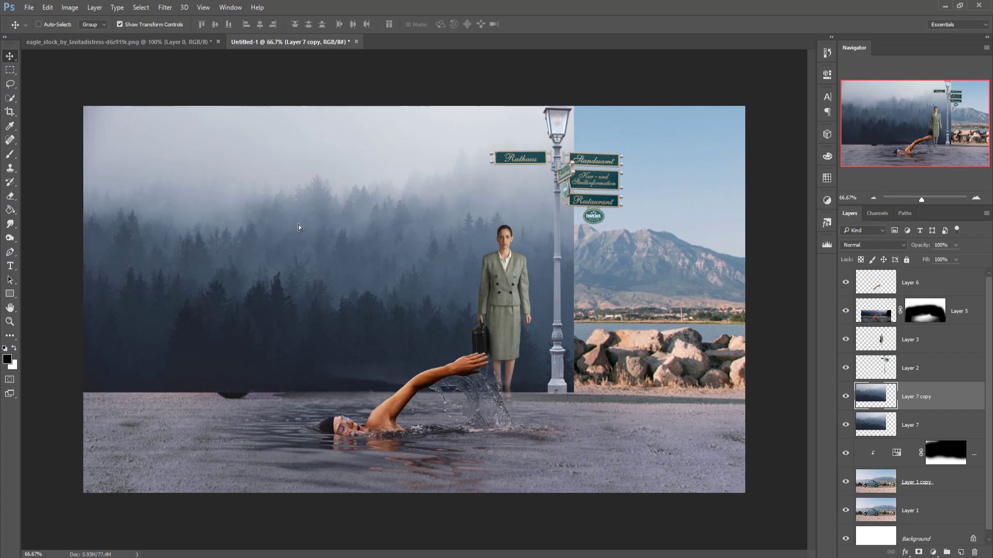
left_click_drag(299, 224, 542, 230)
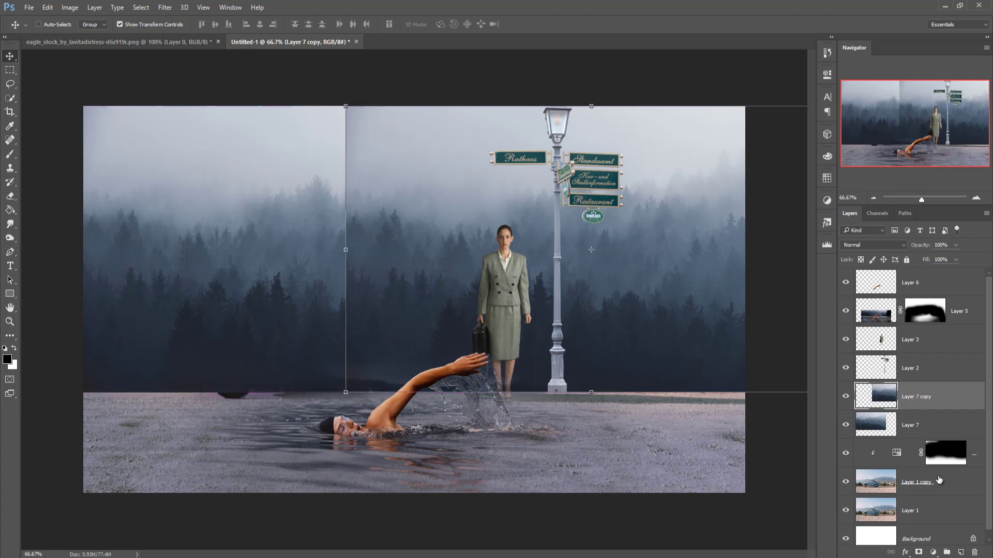
Add a mask to the forest copy and blend the vertical seam by painting black with a 500 px brush at 100% opacity.
left_click(918, 552)
left_click(10, 154)
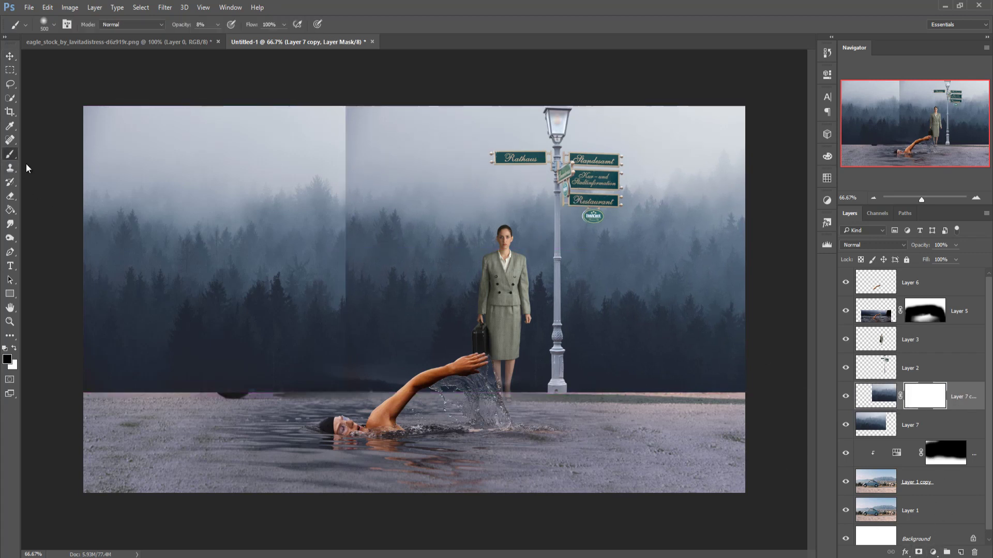
left_click_drag(362, 139, 321, 109)
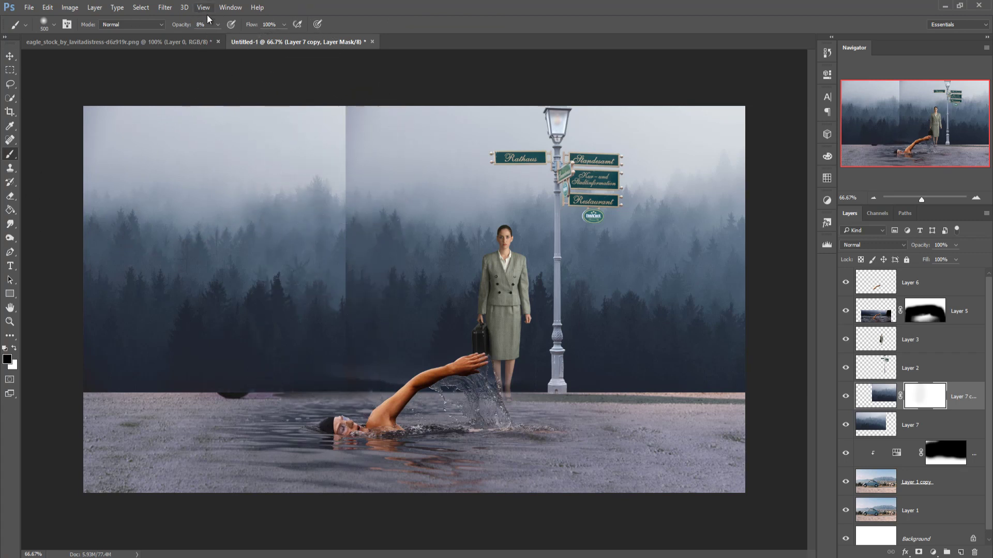
left_click_drag(217, 24, 261, 42)
mouse_move(344, 167)
left_mouse_down()
mouse_move(328, 321)
mouse_move(357, 258)
left_mouse_up()
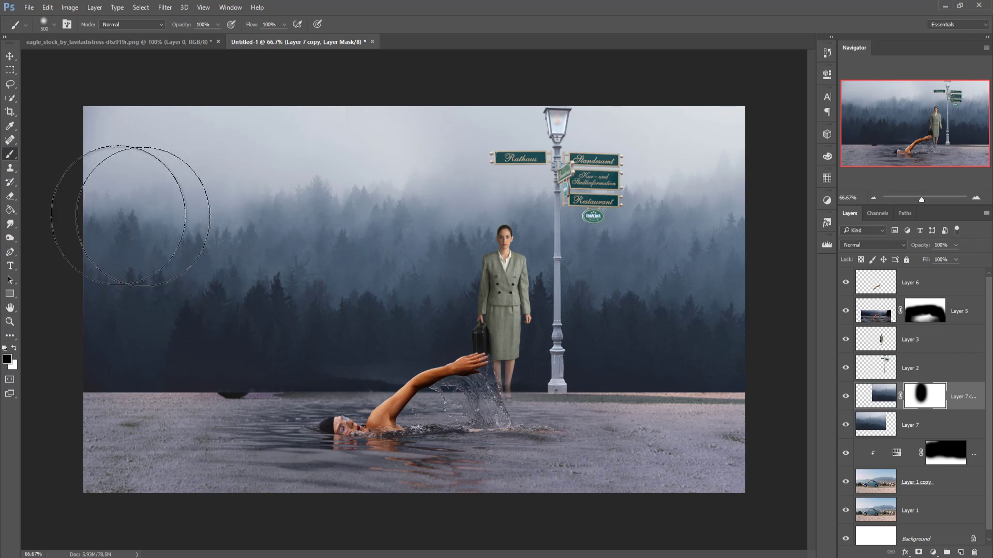
Merge Layer 7 and Layer 7 copy into a single forest layer.
left_click(10, 56)
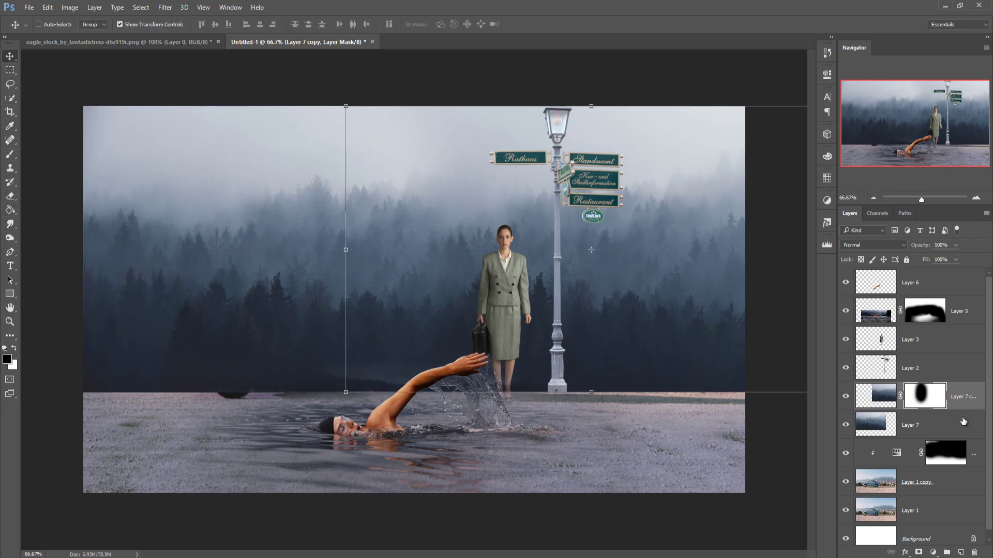
left_click(963, 421, "shift")
right_click(963, 421)
left_click(873, 401)
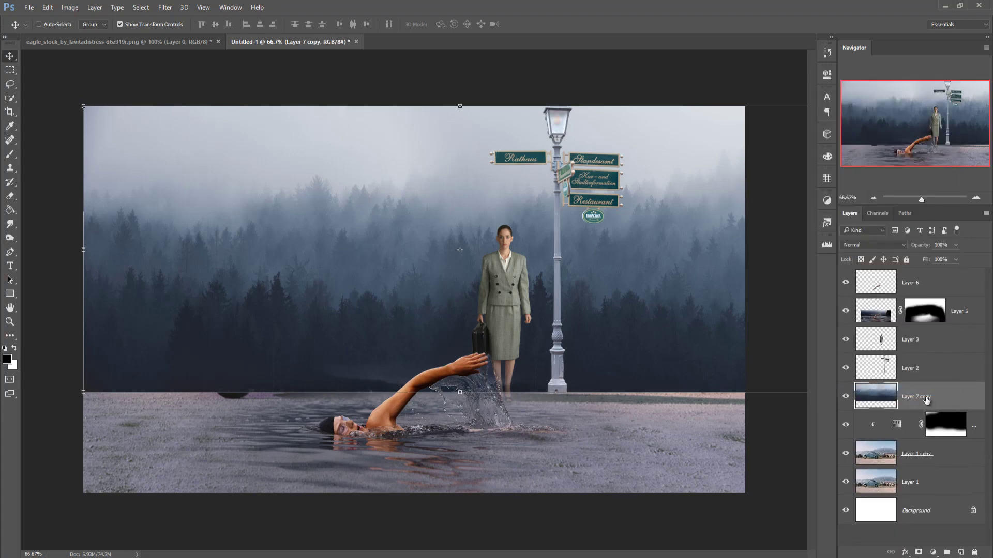
Add a mask to the merged forest layer and paint its lower edge away to reveal the road, rocks and lower car.
left_click(918, 552)
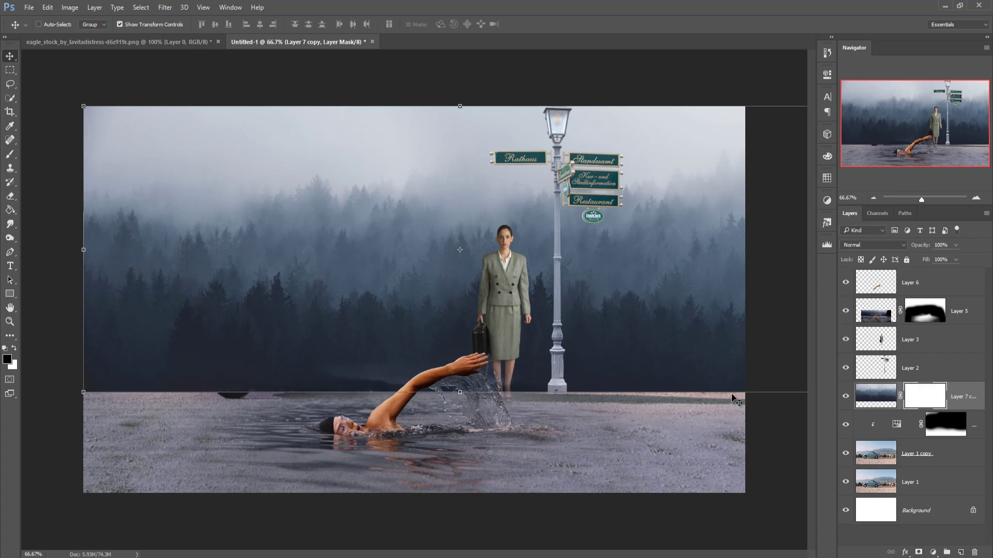
left_click(10, 154)
mouse_move(103, 430)
left_mouse_down()
mouse_move(93, 416)
mouse_move(443, 455)
mouse_move(699, 458)
mouse_move(149, 455)
mouse_move(142, 475)
mouse_move(151, 466)
left_mouse_up()
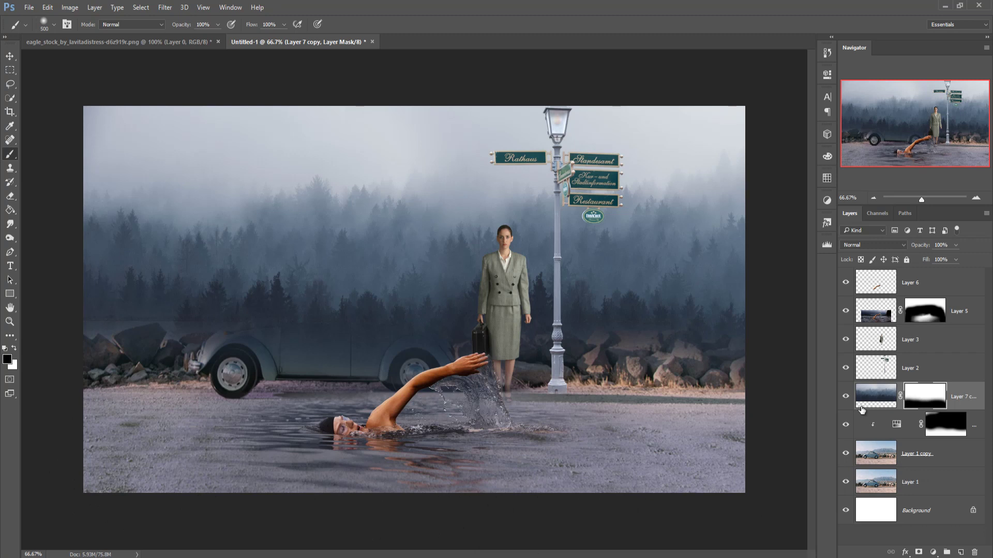
Hide the forest layer and, on Layer 1 copy, select the background above the car from a Pen path with a 0 px feather.
left_click(845, 398)
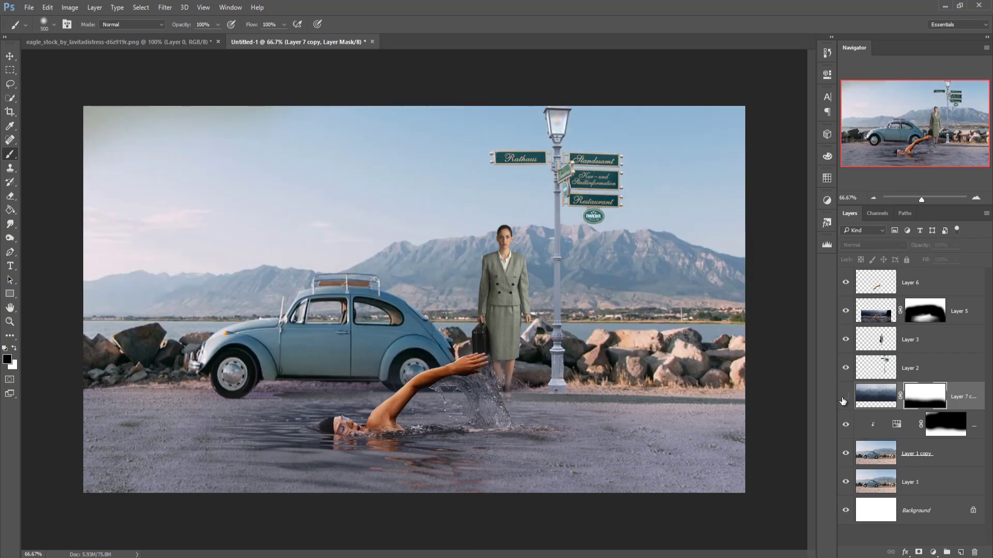
left_click(868, 450)
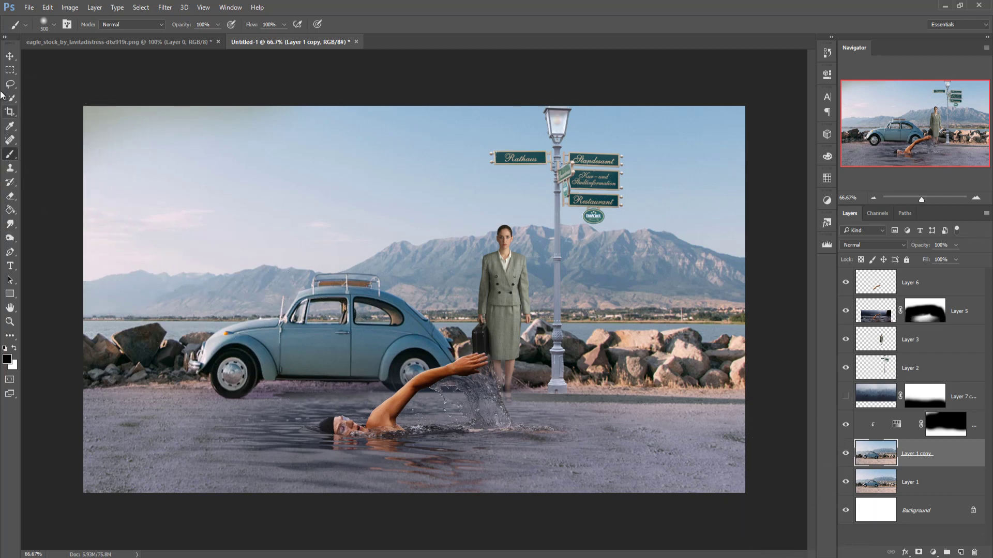
left_click(9, 252)
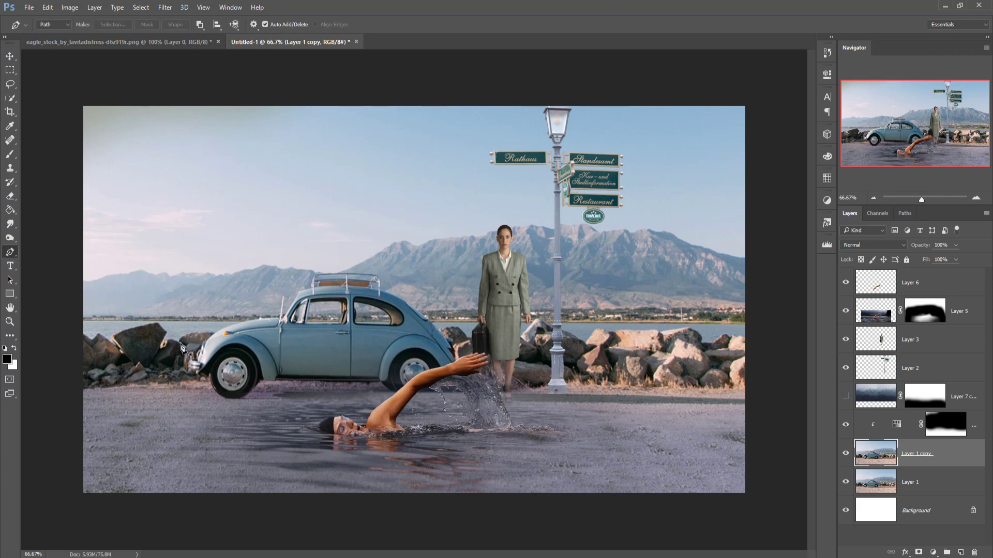
key("ctrl+plus")
key("ctrl+plus")
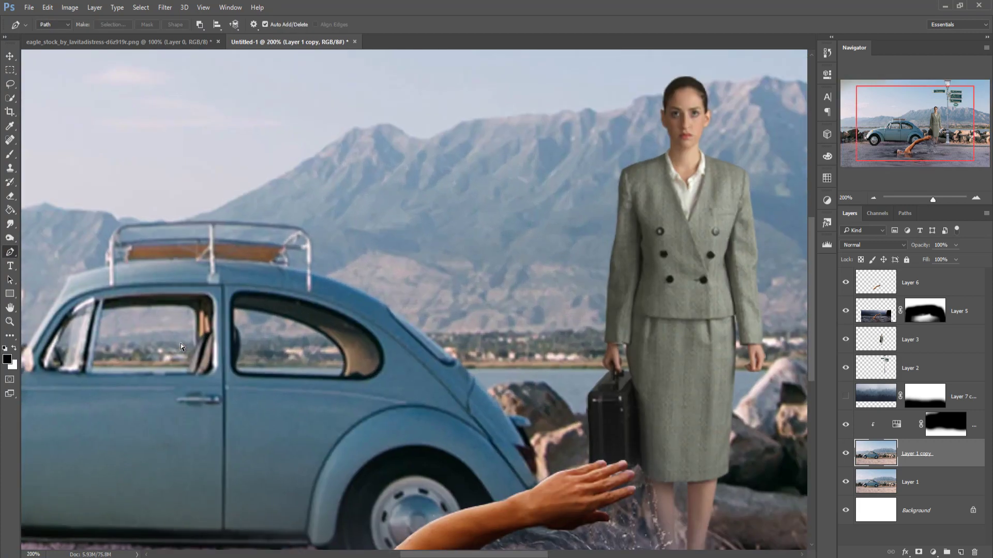
left_click_drag(300, 360, 666, 345)
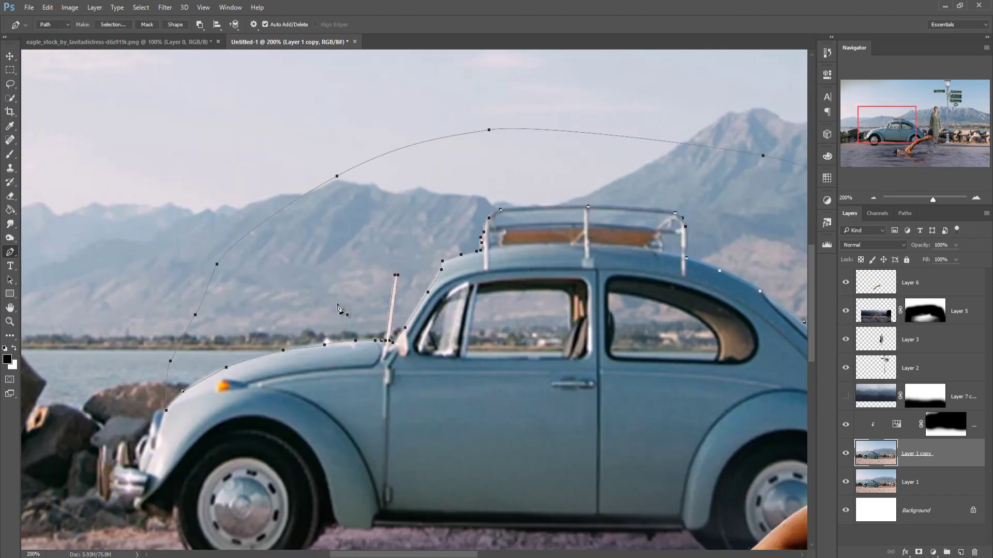
right_click(351, 285)
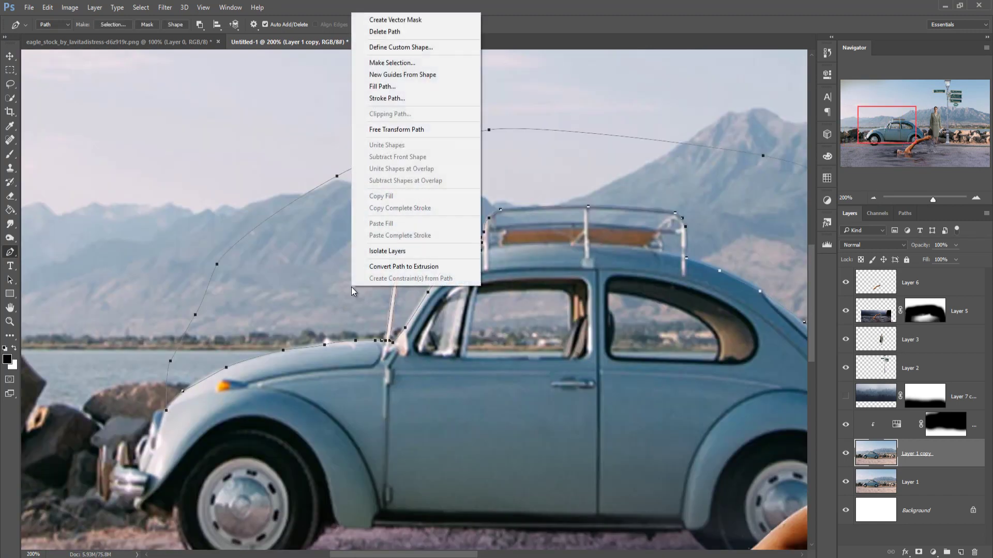
left_click(392, 63)
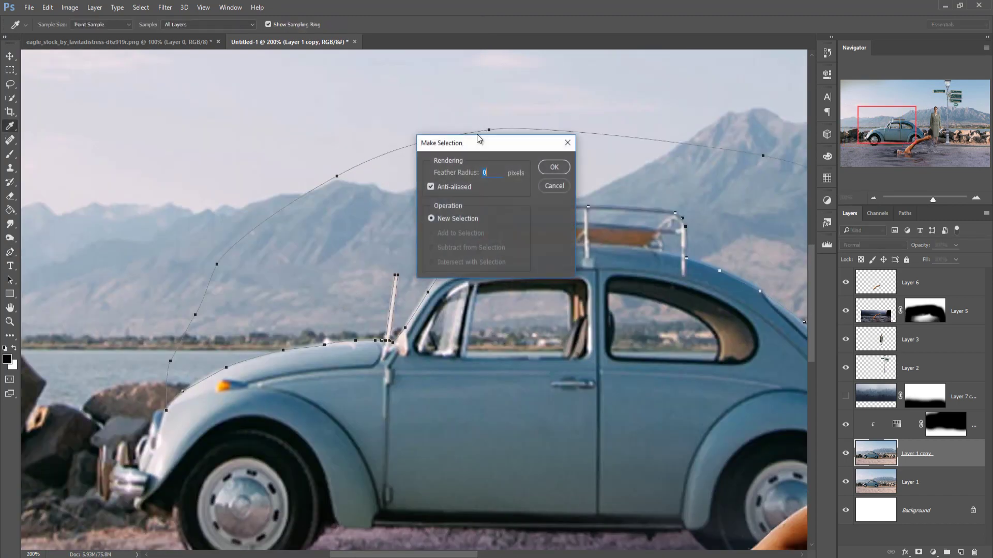
left_click(554, 167)
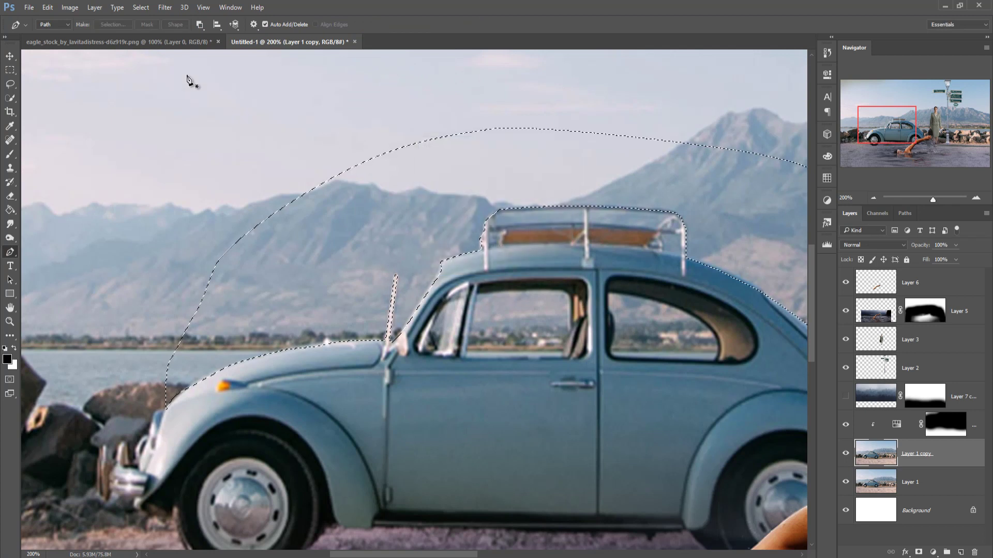
Delete the selected background above the car from Layer 1 copy, hide Layer 1 and clear the selection.
left_click(140, 7)
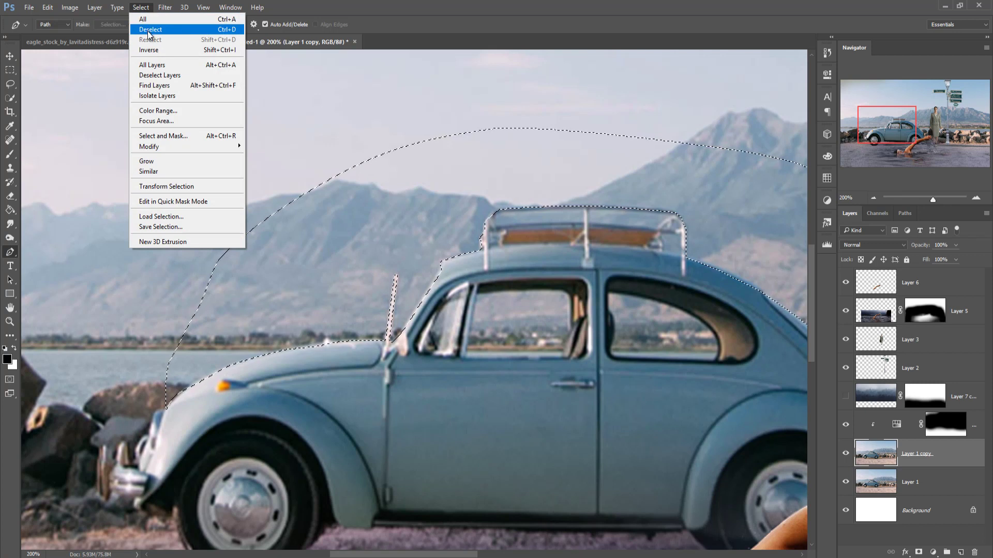
left_click(149, 51)
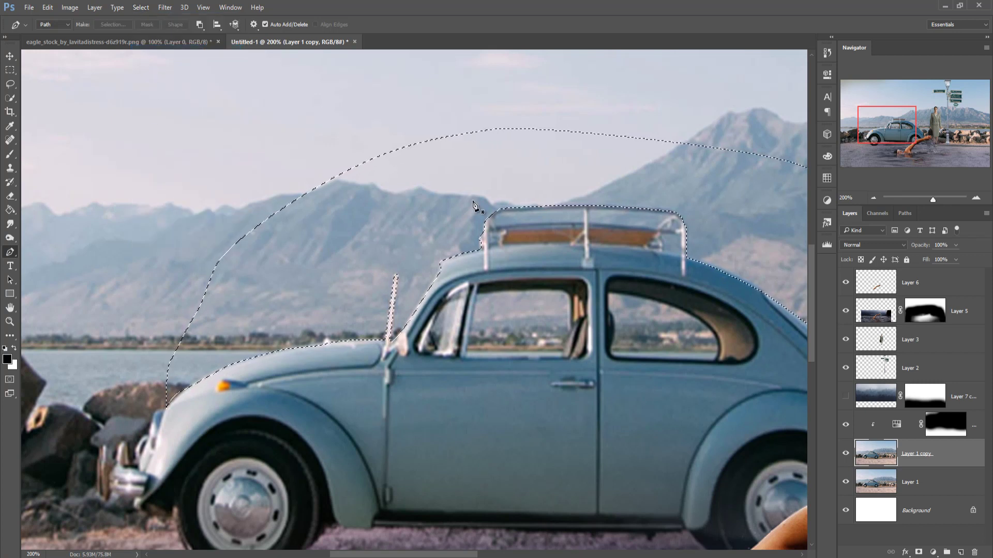
key("Delete")
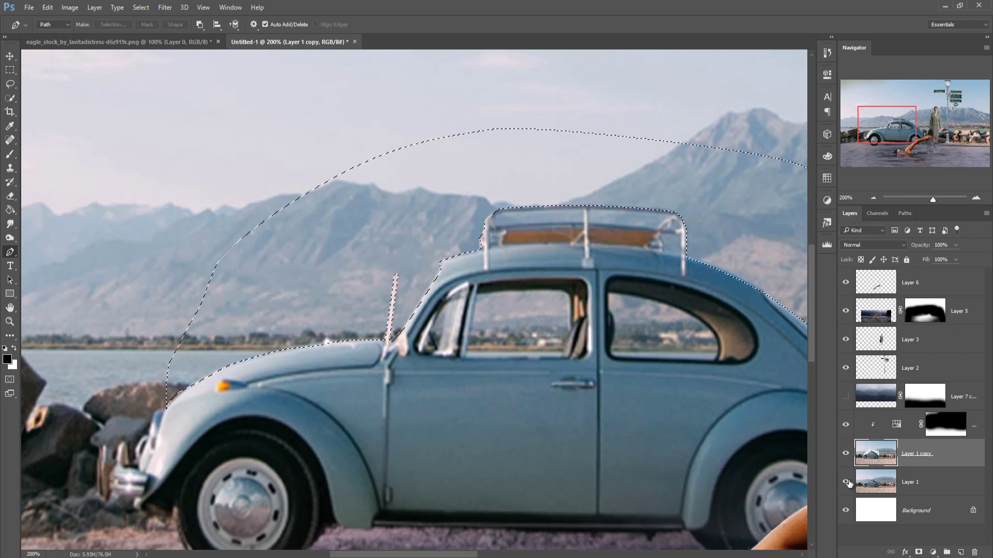
left_click(846, 482)
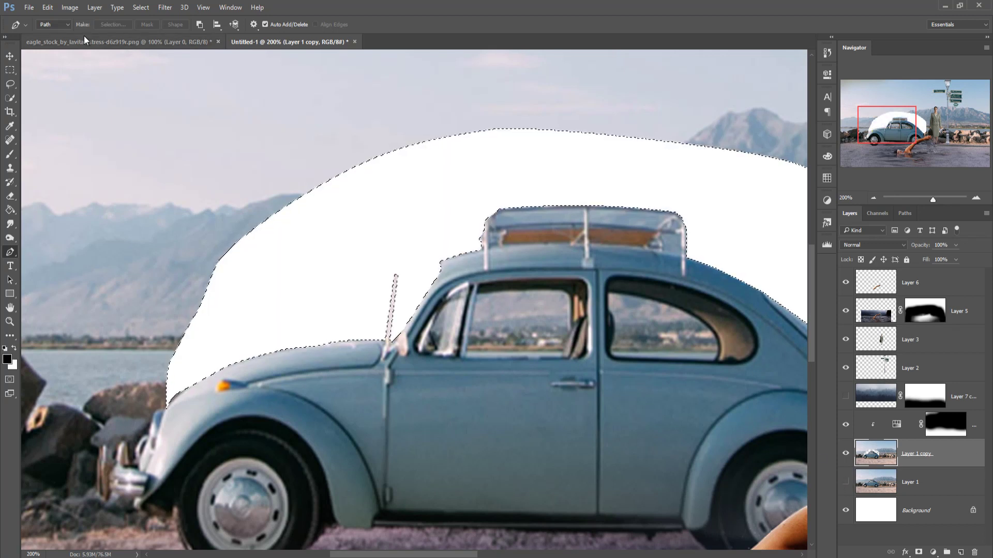
left_click(140, 7)
left_click(150, 28)
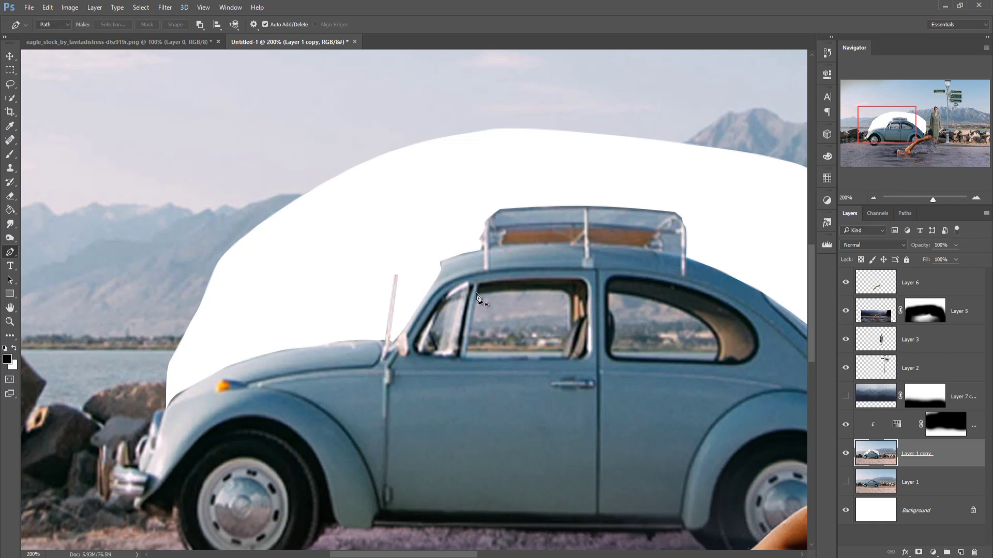
Trace the car's front side window with the Pen tool, make a 0 px feather selection and delete the scenery inside it.
left_click(476, 293)
right_click(489, 305)
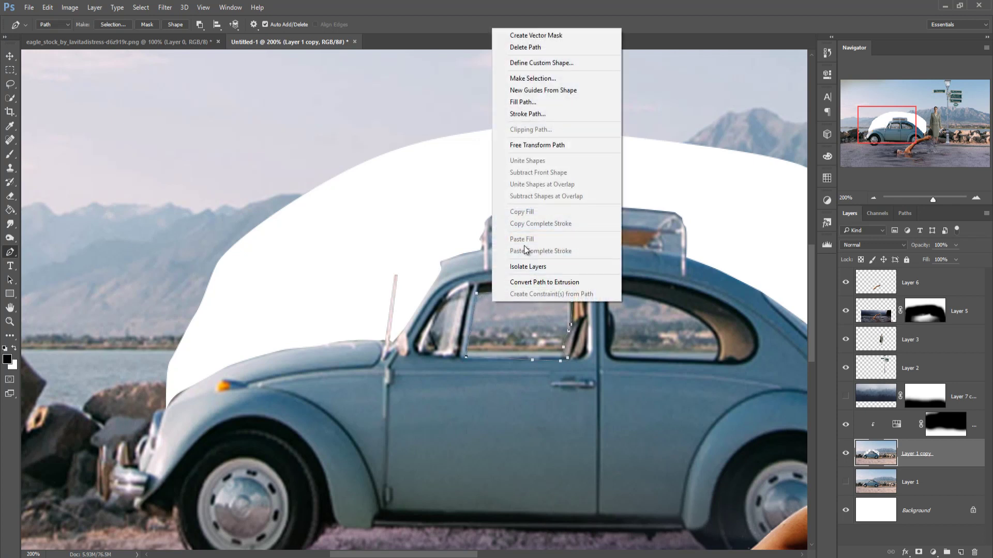
left_click(533, 78)
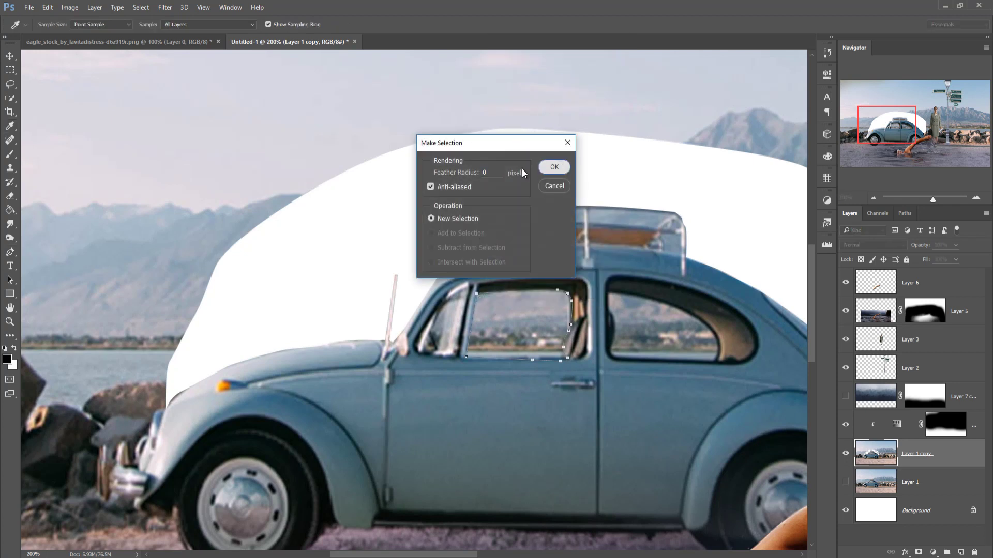
left_click(554, 166)
left_click(142, 8)
left_click(156, 50)
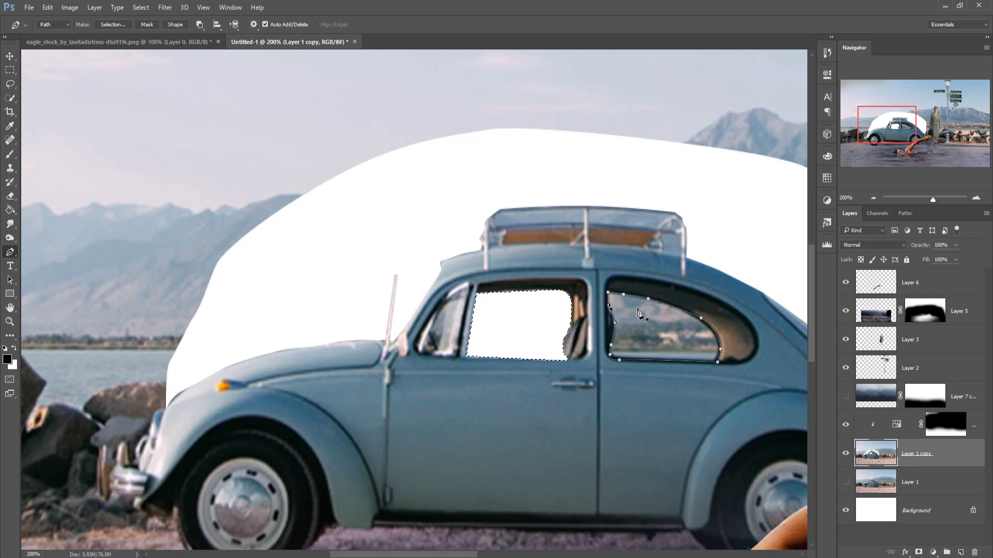
Turn the rear side window path into a 0 px feather selection, delete the scenery inside it and clear the selection.
right_click(639, 312)
left_click(662, 85)
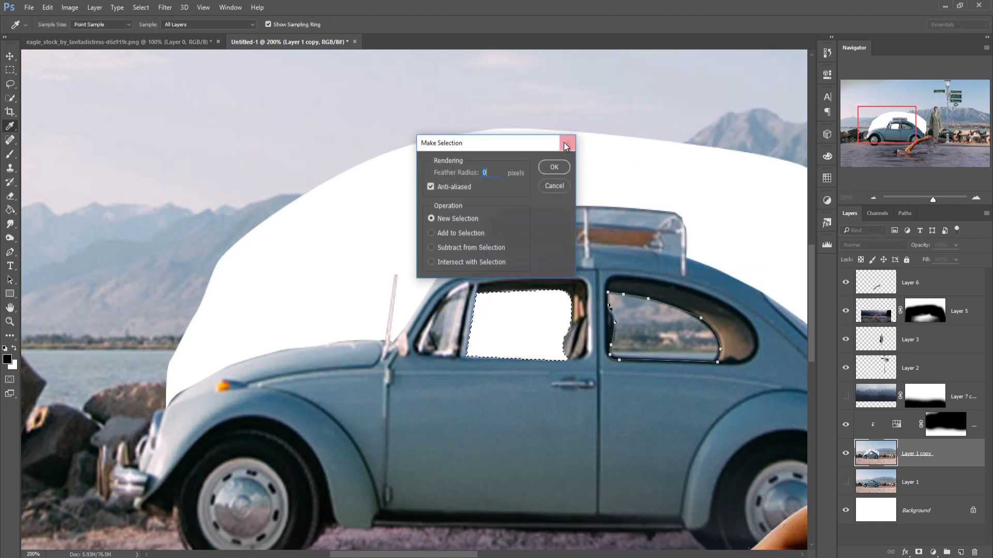
left_click(552, 175)
left_click(141, 7)
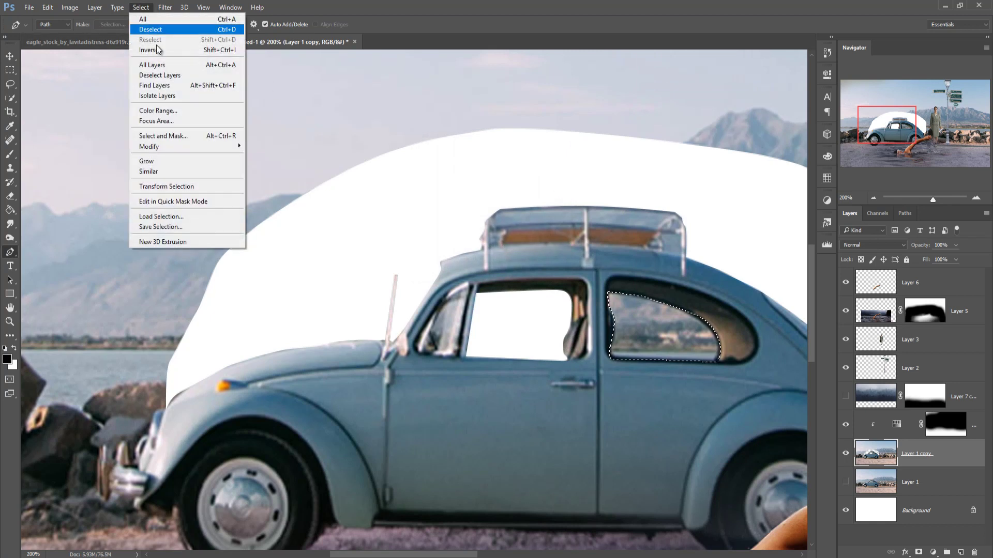
key("Escape")
key("Delete")
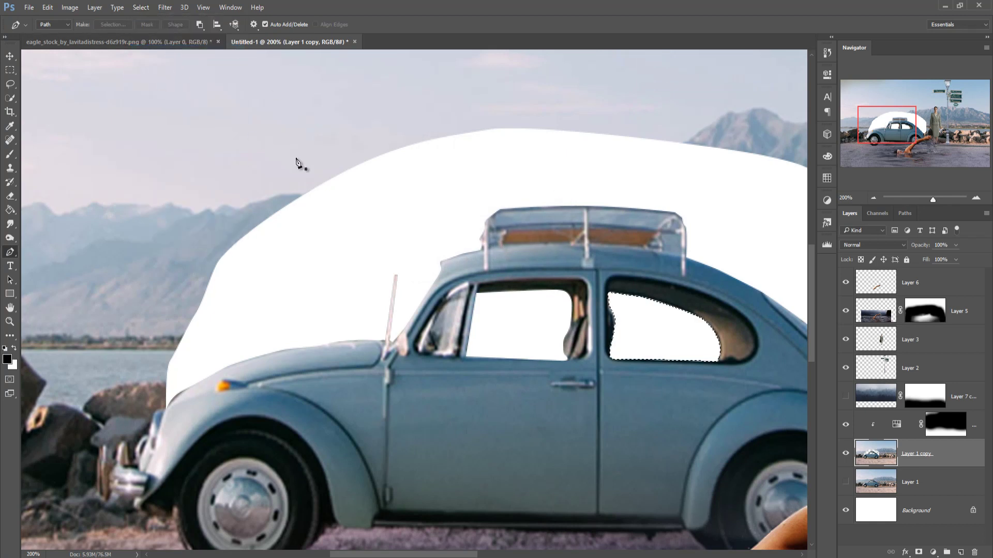
left_click(148, 8)
left_click(156, 27)
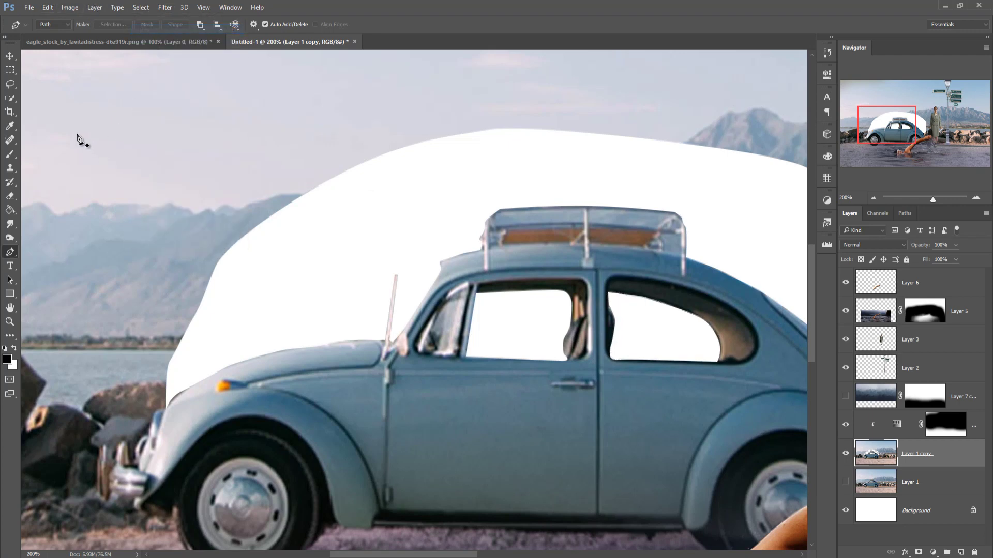
Show the masked forest layer and place it directly below Layer 1 copy.
left_click(12, 57)
key("ctrl+0")
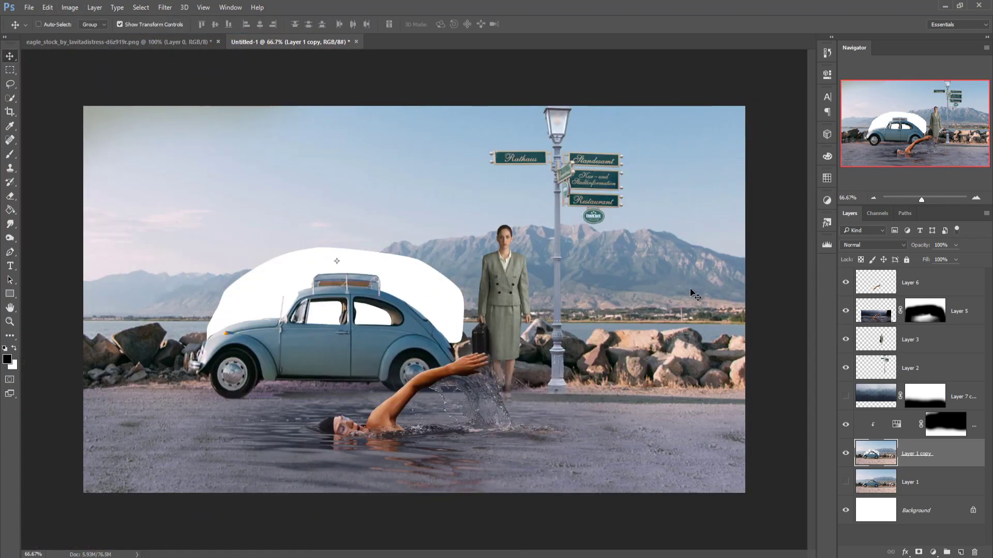
left_click(846, 397)
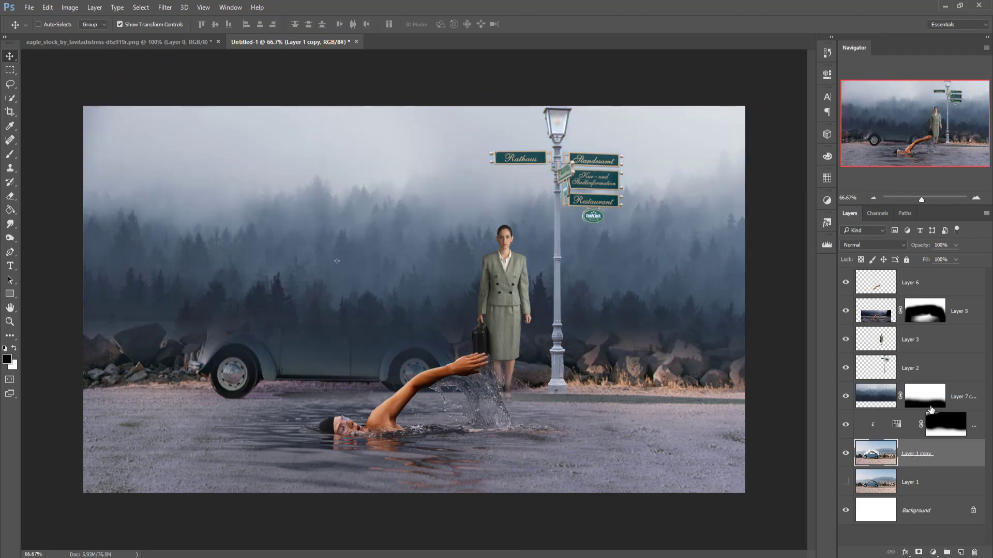
left_click_drag(964, 397, 955, 462)
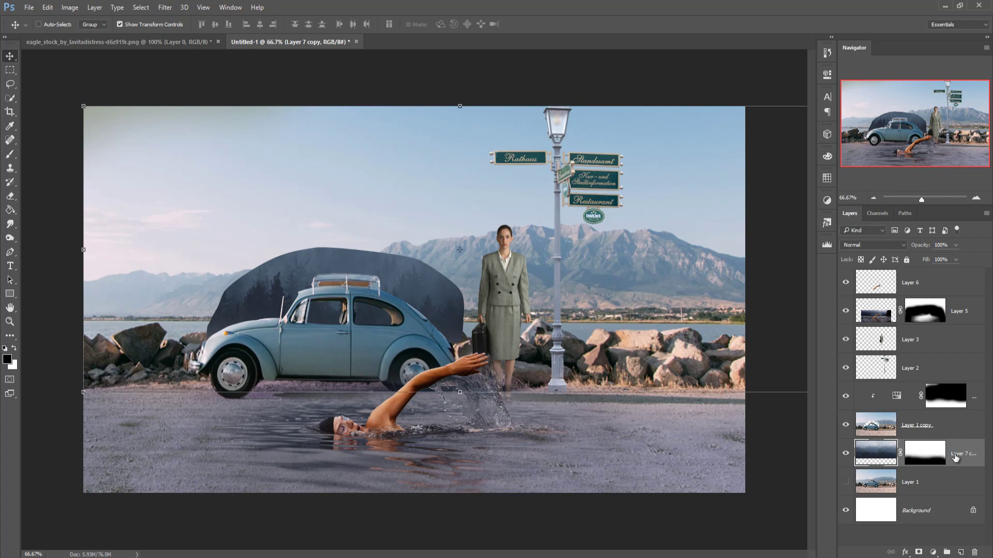
Add a second mask to the forest layer and a mask to Layer 1 copy, trying a 500 px brush on its sky.
left_click(919, 554)
left_click(920, 425)
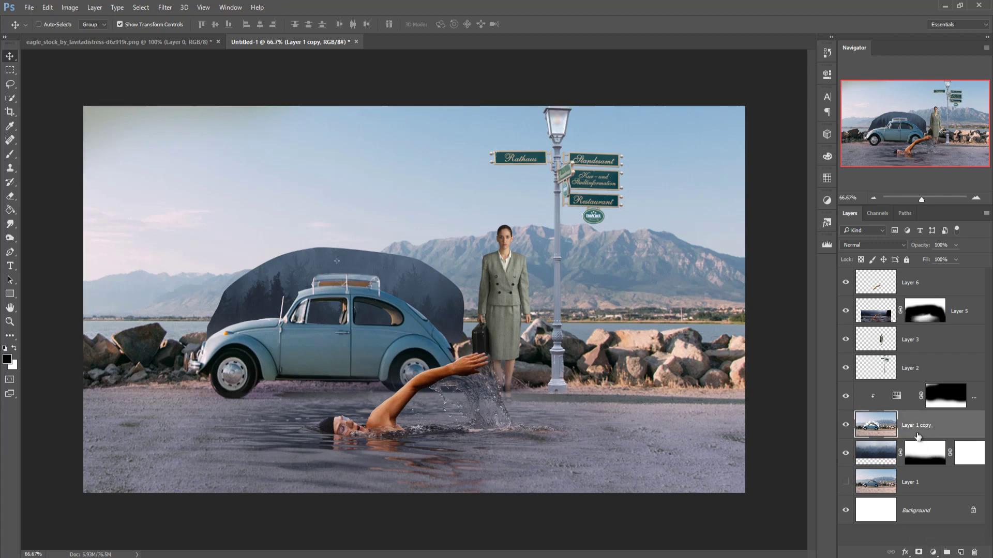
left_click(918, 552)
left_click(10, 154)
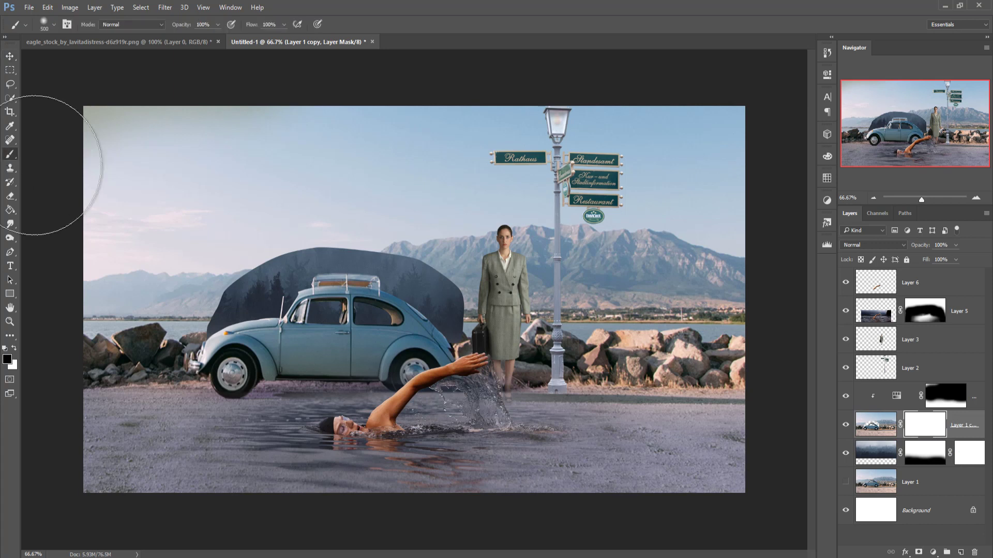
mouse_move(122, 171)
left_mouse_down()
mouse_move(330, 149)
mouse_move(195, 100)
mouse_move(643, 133)
mouse_move(665, 145)
mouse_move(535, 193)
mouse_move(621, 190)
mouse_move(421, 218)
mouse_move(355, 166)
mouse_move(416, 192)
left_mouse_up()
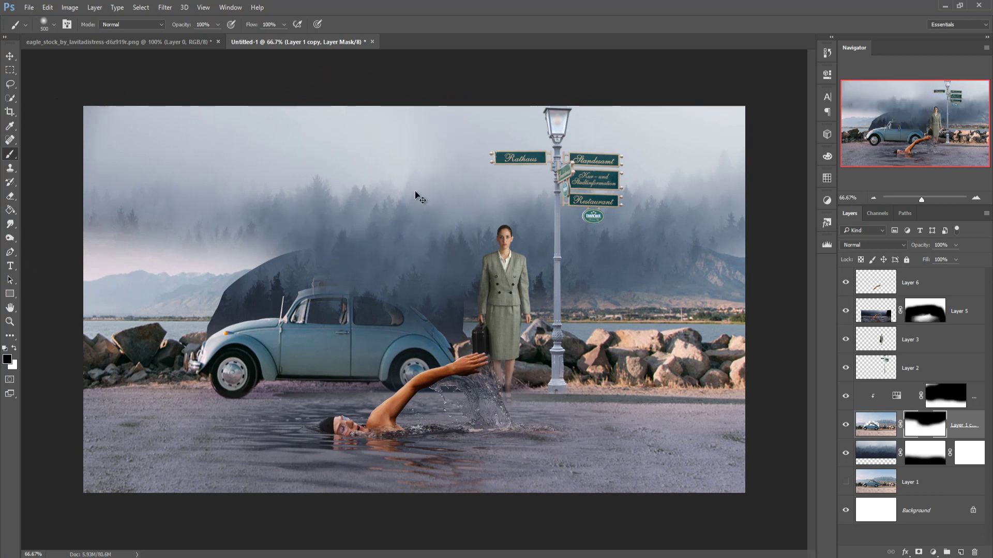
key("ctrl+BackSpace")
On the Layer 1 copy mask, paint away the sky near the lamp post and, at 150 px, the scenery around the car and above the rocks.
key("bracketleft")
mouse_move(421, 137)
left_mouse_down()
mouse_move(551, 122)
mouse_move(579, 134)
mouse_move(518, 140)
left_mouse_up()
key("bracketleft")
key("bracketleft")
key("bracketleft")
key("bracketleft")
key("bracketleft")
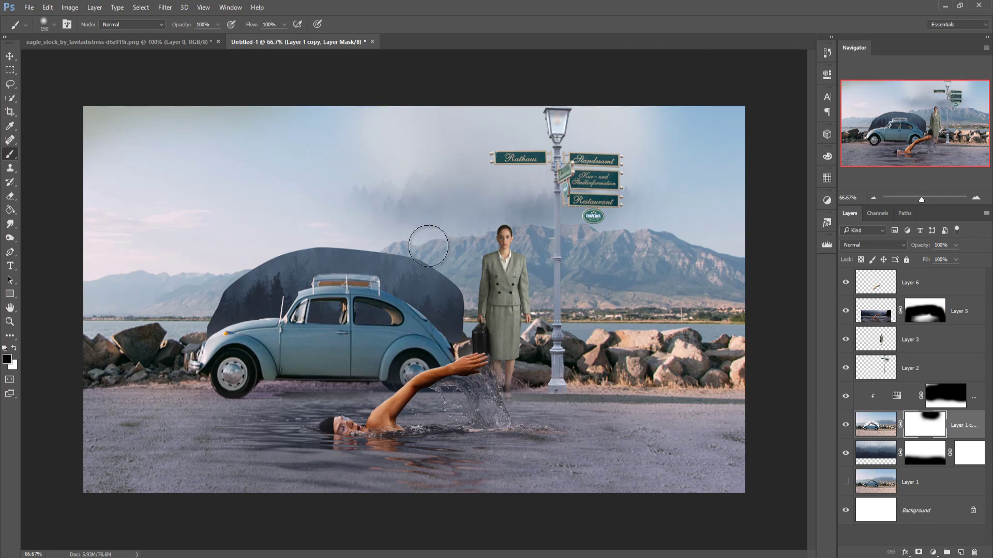
mouse_move(424, 227)
left_mouse_down()
mouse_move(385, 239)
mouse_move(457, 279)
mouse_move(473, 334)
mouse_move(463, 307)
left_mouse_up()
mouse_move(417, 257)
left_mouse_down()
mouse_move(250, 239)
mouse_move(212, 259)
mouse_move(259, 262)
mouse_move(187, 308)
mouse_move(202, 309)
mouse_move(150, 330)
mouse_move(125, 309)
mouse_move(129, 299)
mouse_move(89, 317)
mouse_move(93, 288)
left_mouse_up()
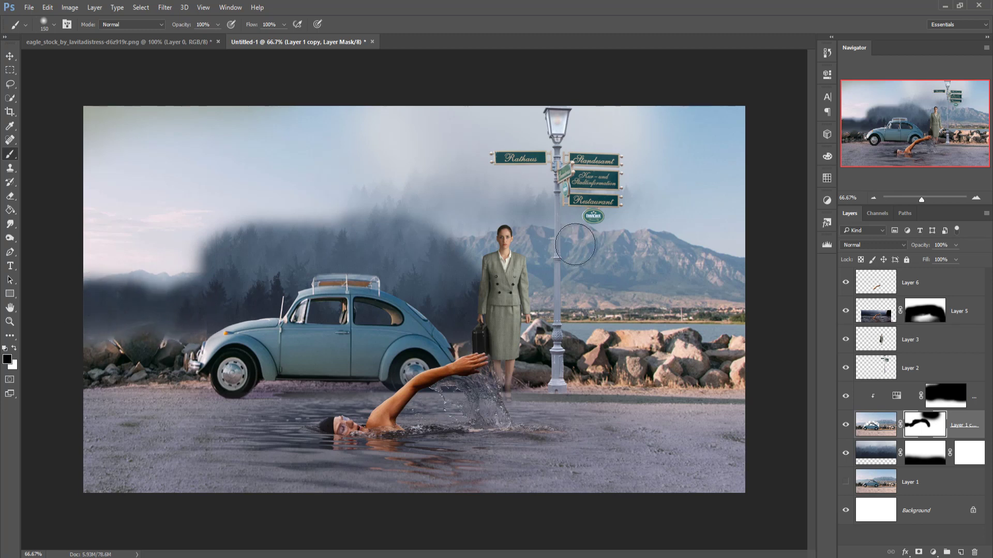
mouse_move(517, 309)
left_mouse_down()
mouse_move(598, 313)
mouse_move(625, 303)
mouse_move(587, 326)
mouse_move(624, 308)
mouse_move(740, 318)
mouse_move(714, 327)
mouse_move(737, 317)
mouse_move(717, 291)
left_mouse_up()
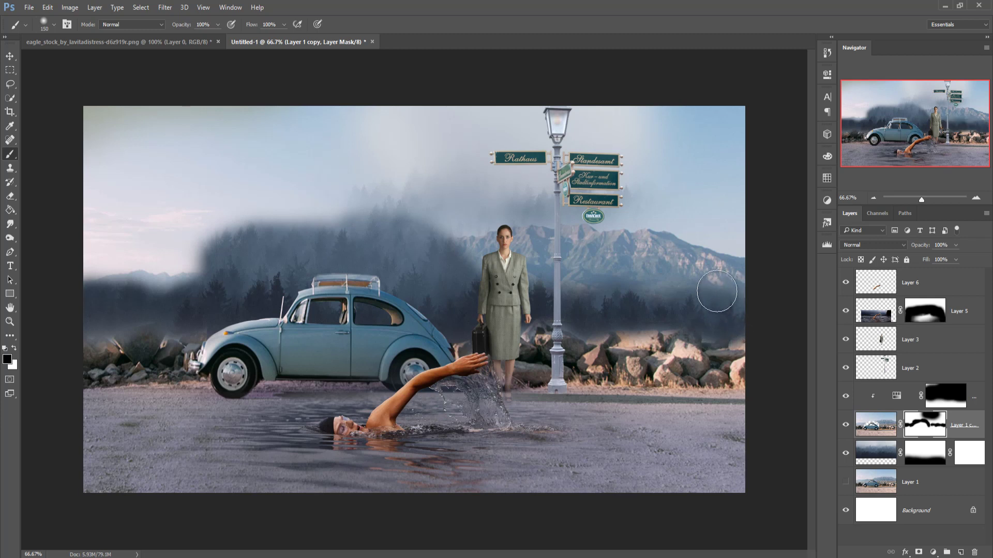
Paint away the remaining mountains and sky on the Layer 1 copy mask with a 300 px black brush.
key("bracketright")
key("bracketright")
key("bracketright")
key("bracketright")
key("bracketright")
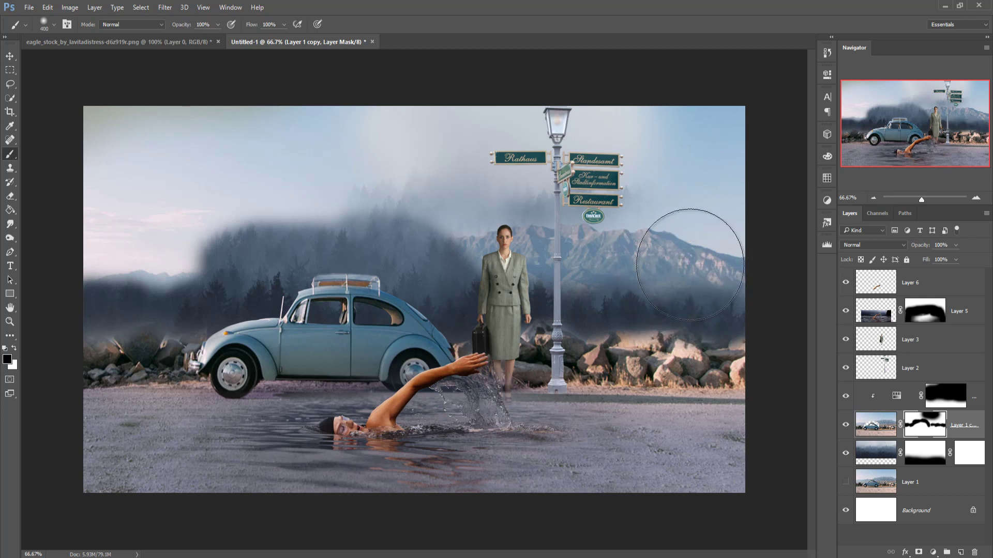
key("bracketleft")
mouse_move(454, 222)
left_mouse_down()
mouse_move(614, 226)
mouse_move(647, 256)
mouse_move(681, 175)
mouse_move(713, 138)
left_mouse_up()
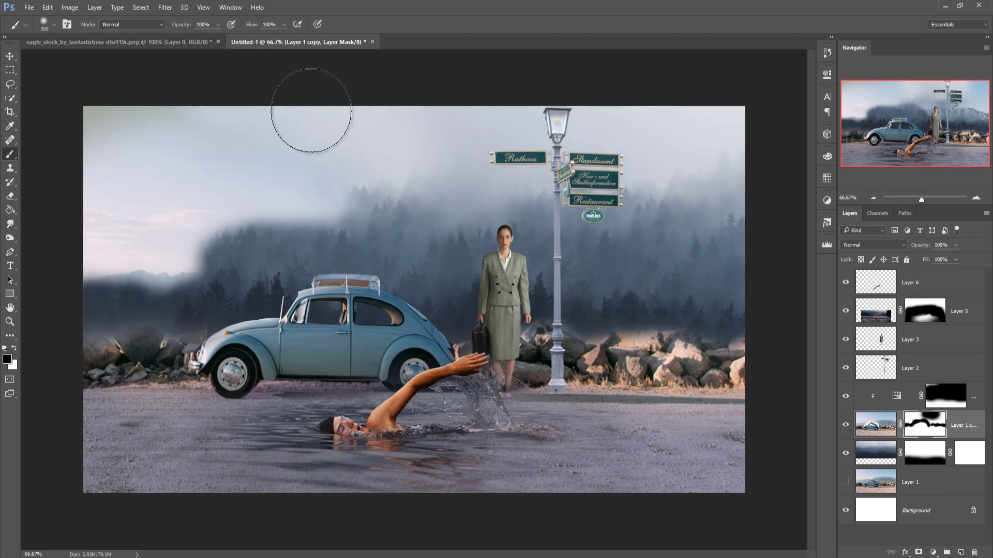
mouse_move(311, 110)
left_mouse_down()
mouse_move(202, 122)
mouse_move(216, 150)
mouse_move(274, 174)
mouse_move(136, 174)
mouse_move(304, 177)
left_mouse_up()
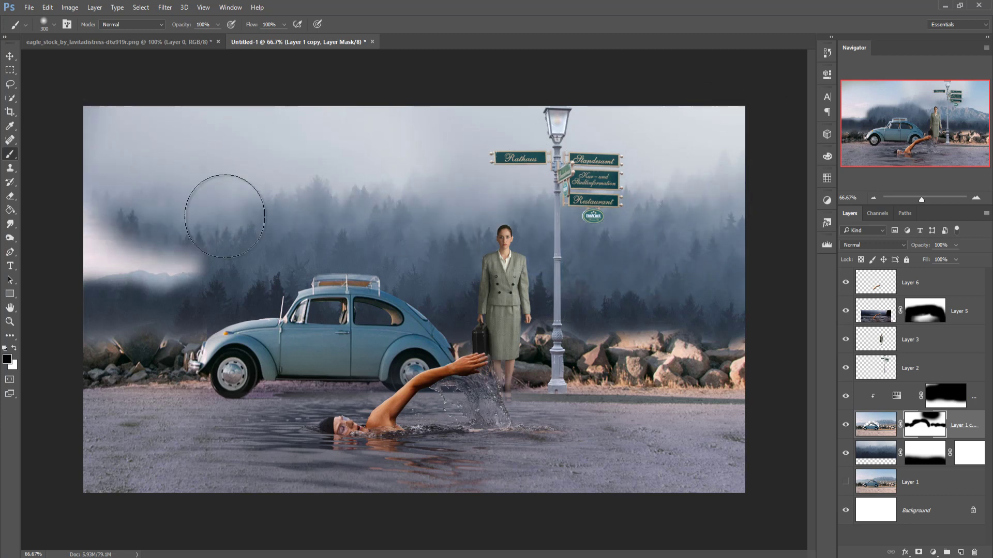
mouse_move(225, 216)
left_mouse_down()
mouse_move(190, 242)
mouse_move(142, 256)
mouse_move(106, 237)
mouse_move(95, 150)
mouse_move(113, 167)
left_mouse_up()
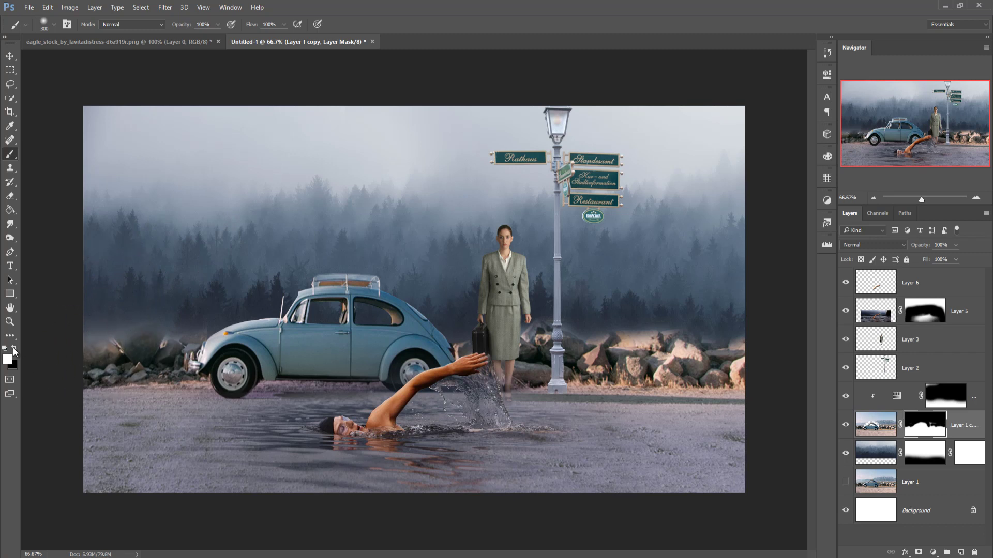
Restore the rocks beside the car with white on the mask, and softly fade the rock line with black at 13% opacity.
left_click_drag(106, 350, 110, 350)
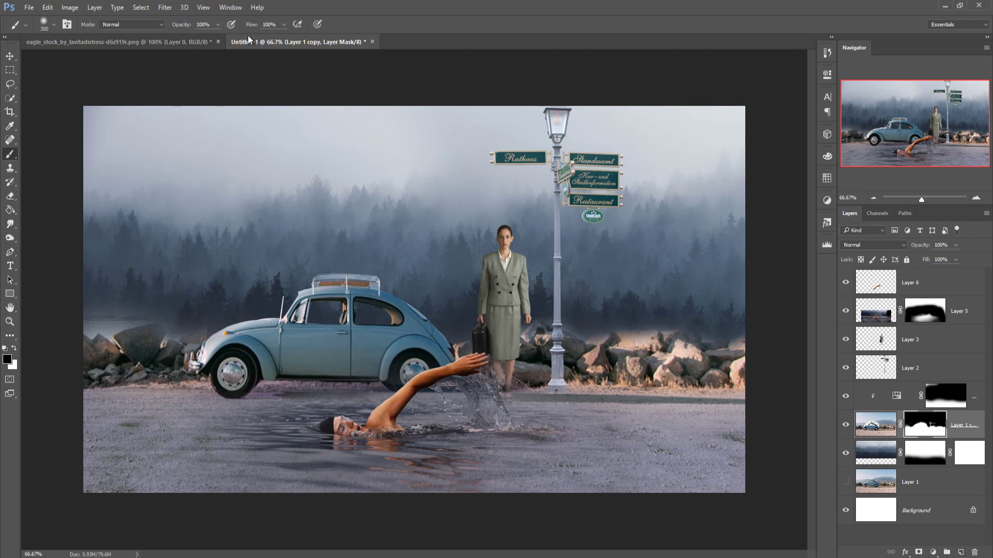
left_click_drag(218, 25, 175, 47)
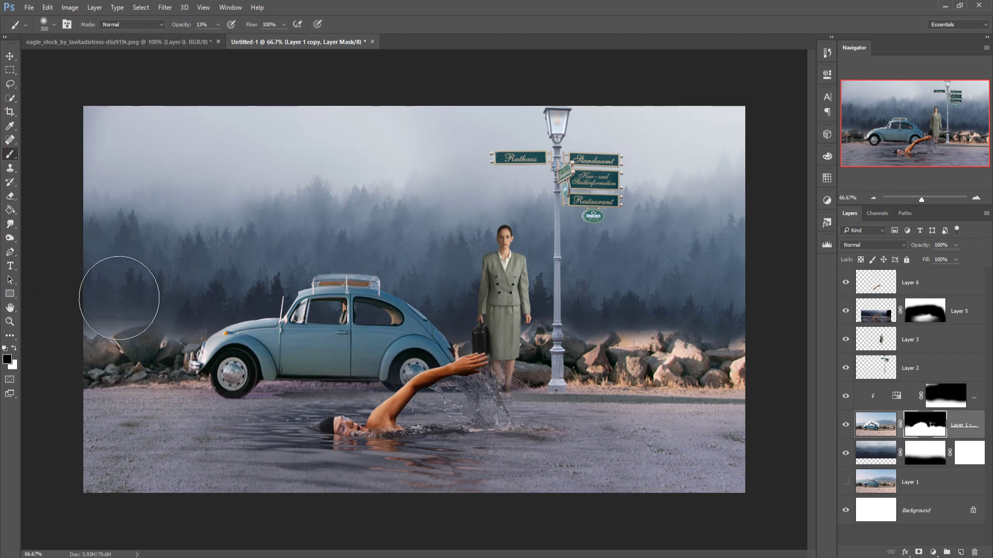
mouse_move(119, 298)
left_mouse_down()
mouse_move(148, 299)
mouse_move(109, 310)
mouse_move(129, 301)
mouse_move(130, 316)
mouse_move(164, 290)
mouse_move(158, 309)
mouse_move(185, 306)
mouse_move(138, 299)
left_mouse_up()
mouse_move(704, 298)
left_mouse_down()
mouse_move(650, 324)
mouse_move(653, 303)
mouse_move(613, 335)
mouse_move(702, 321)
mouse_move(666, 341)
mouse_move(735, 334)
mouse_move(628, 325)
mouse_move(611, 333)
mouse_move(579, 320)
mouse_move(568, 331)
mouse_move(719, 345)
mouse_move(698, 322)
mouse_move(682, 328)
mouse_move(678, 373)
mouse_move(728, 333)
left_mouse_up()
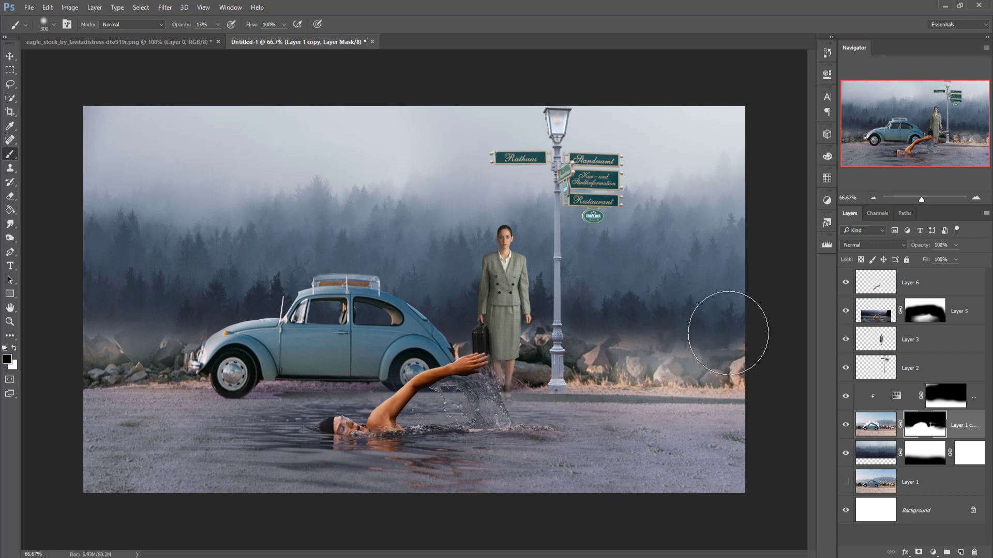
Add a Color Balance adjustment above Layer 6 and shift its midtones toward blue.
left_click(10, 57)
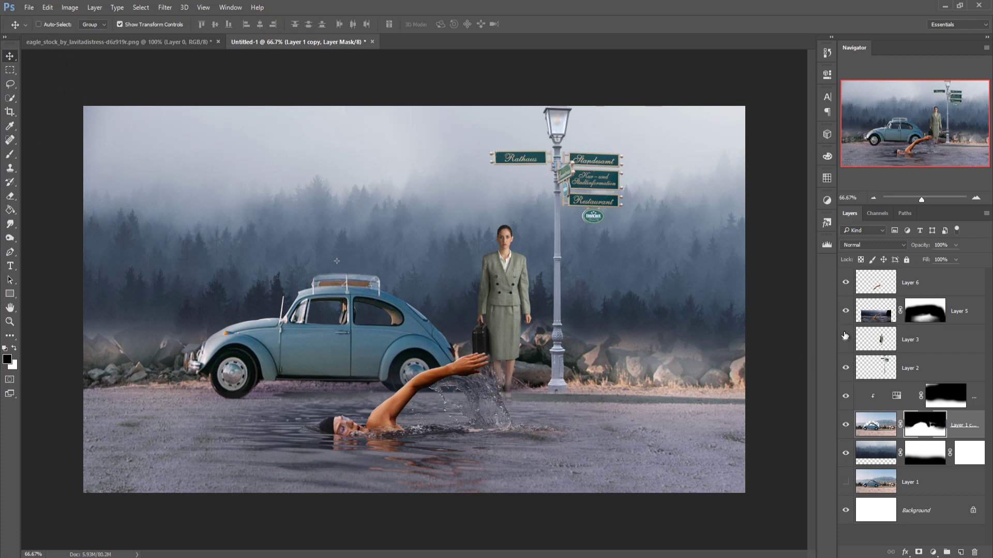
left_click(925, 282)
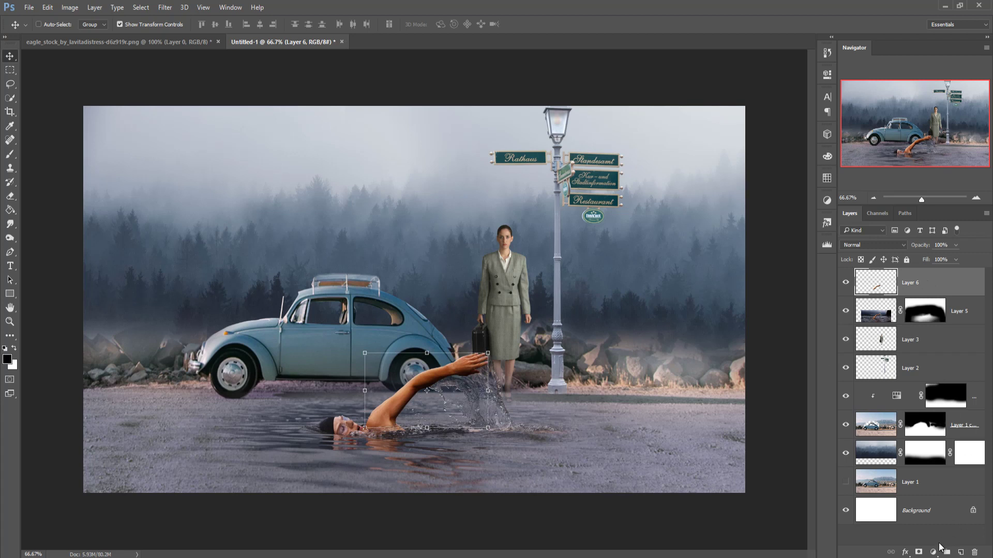
left_click(933, 553)
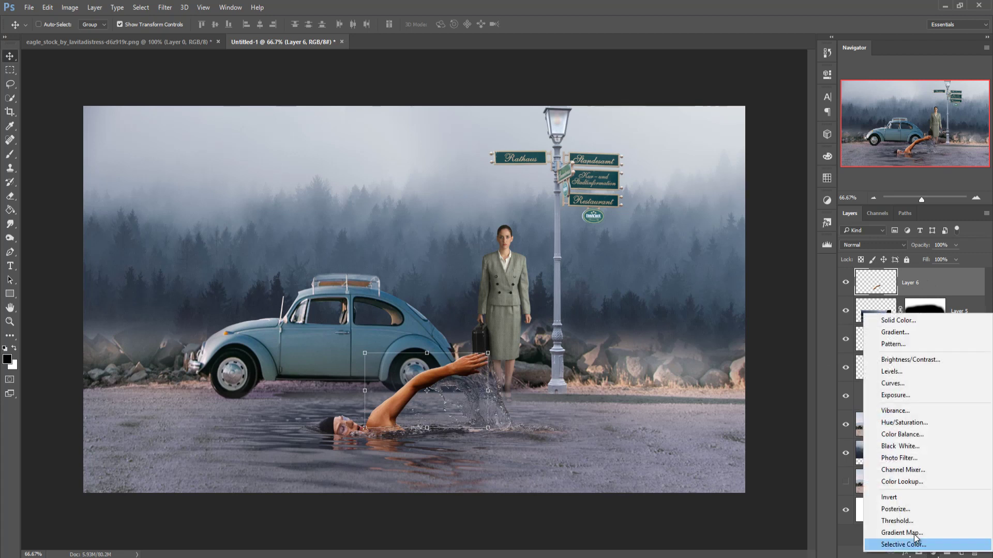
left_click(904, 434)
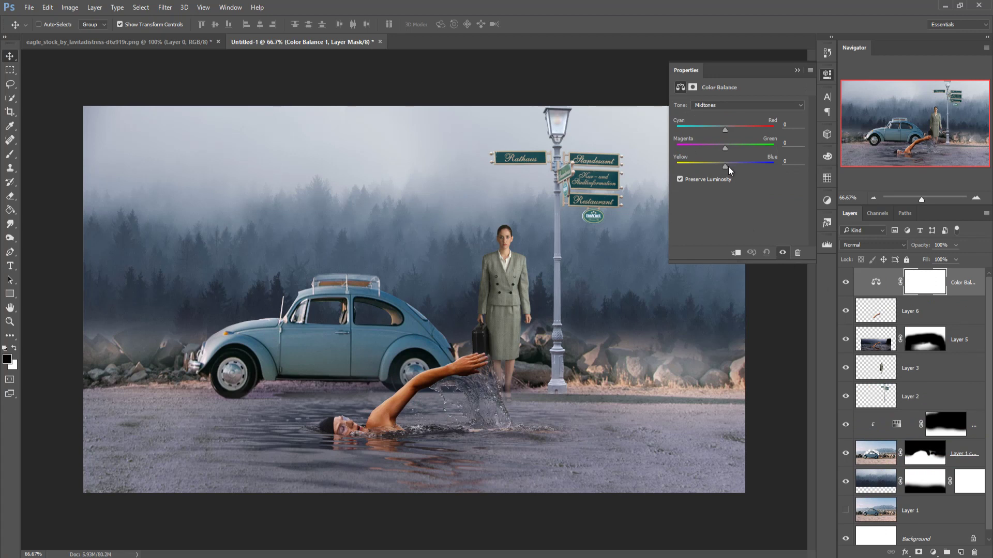
left_click_drag(725, 166, 730, 166)
left_click(796, 69)
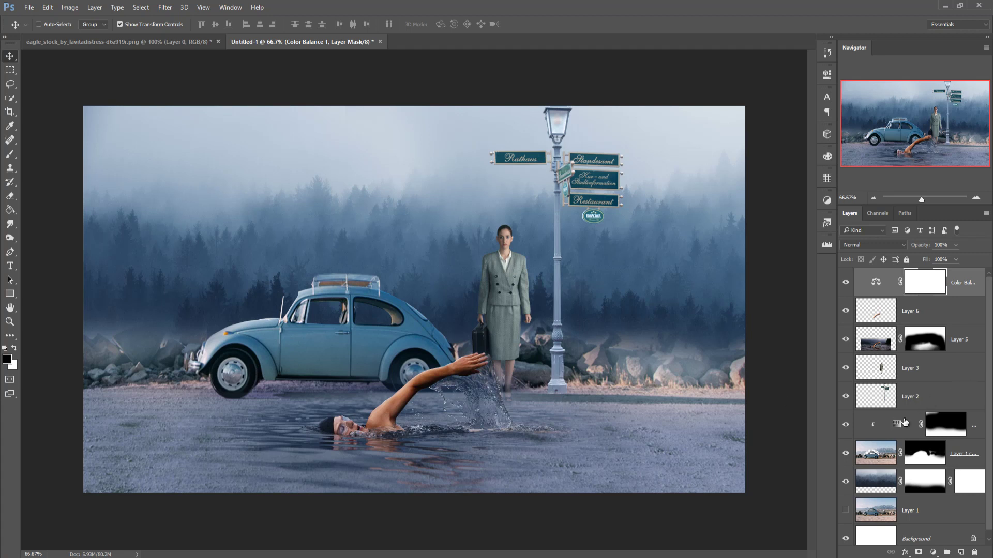
Create a new layer below Layer 2 and dab a soft black 300 px spot at 100% opacity on the lamp post's base.
left_click(924, 398)
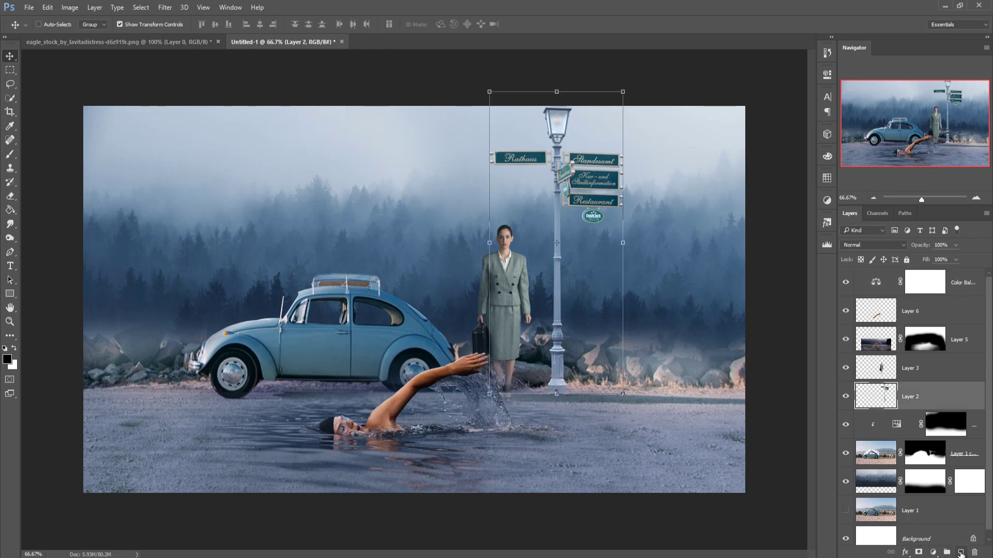
left_click(960, 552)
left_click_drag(928, 403, 905, 426)
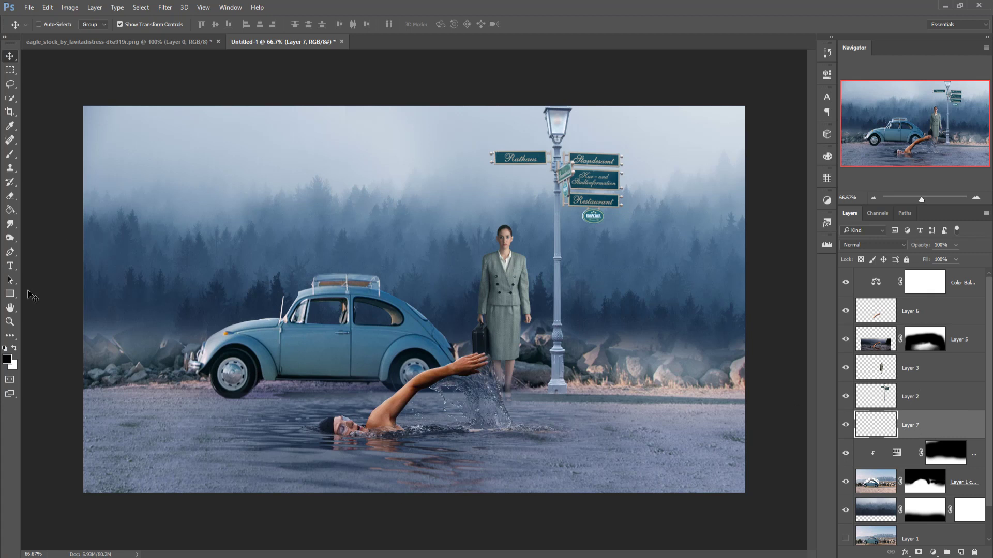
left_click(10, 154)
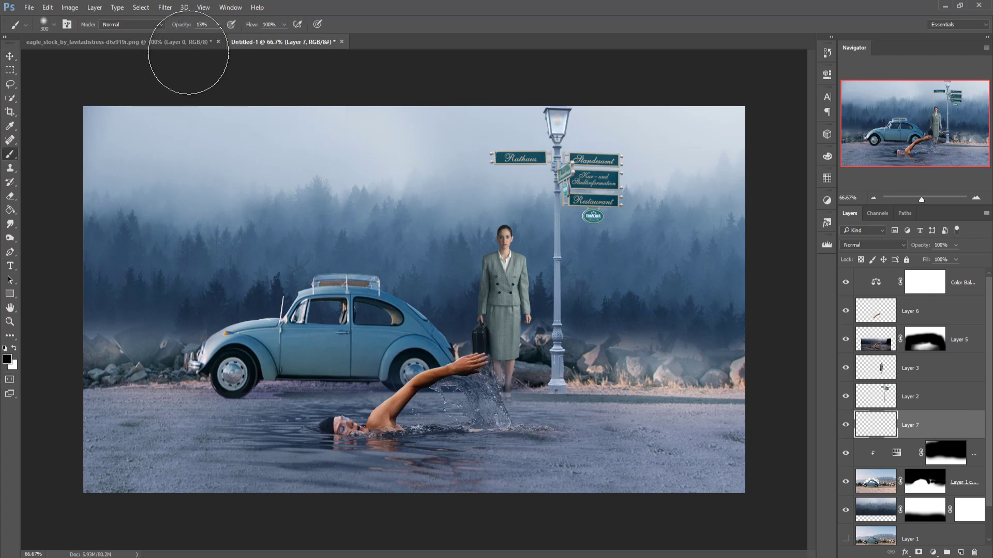
left_click(218, 24)
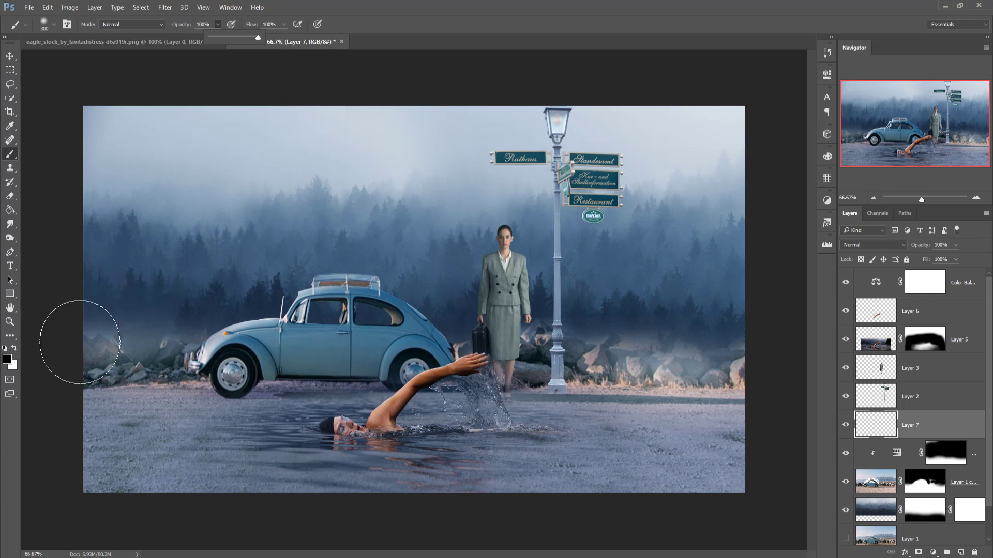
left_click(558, 391)
left_click(558, 392)
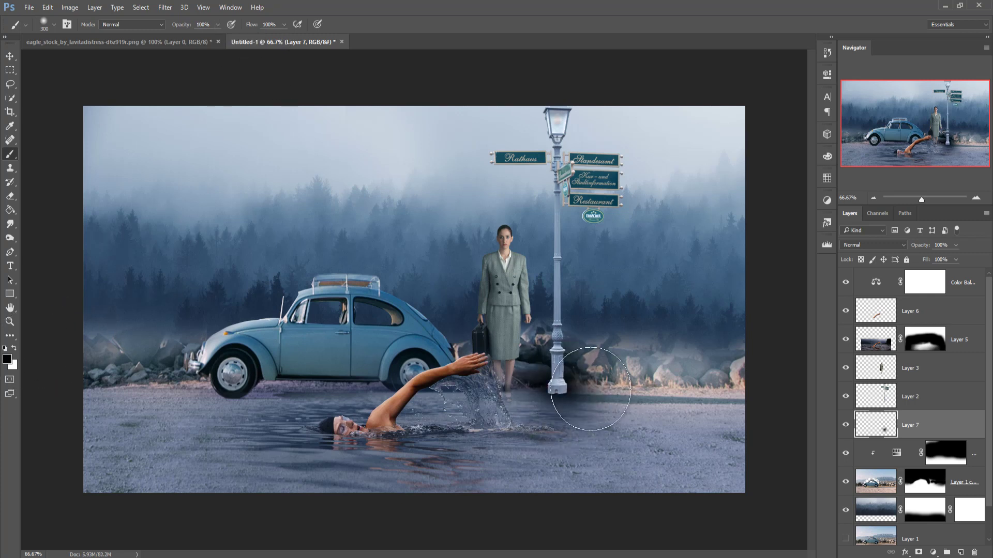
Squash the black spot vertically to about 19% of its height and nudge it down under the lamp post's base.
left_click(10, 55)
left_click_drag(557, 303, 557, 404)
left_click_drag(569, 455, 569, 418)
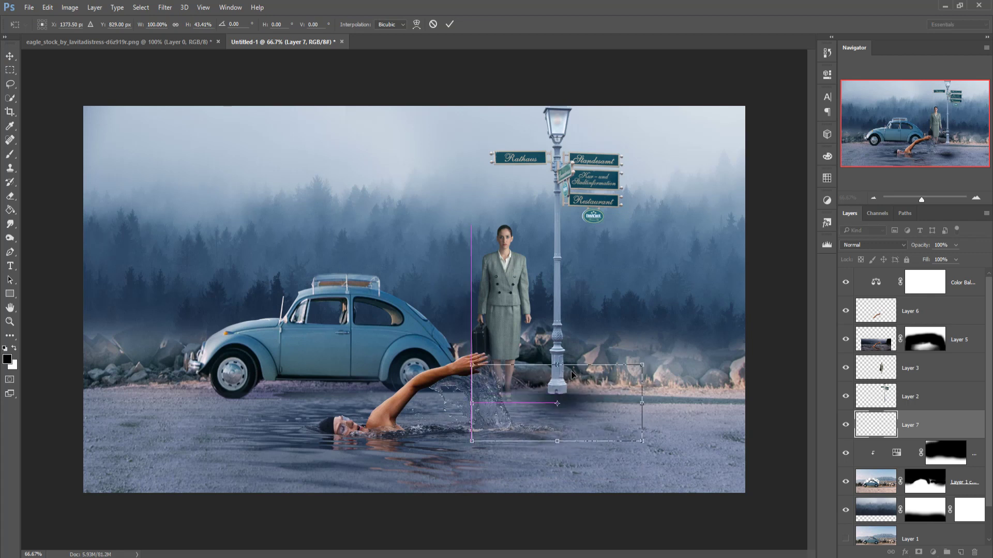
left_click_drag(557, 365, 567, 401)
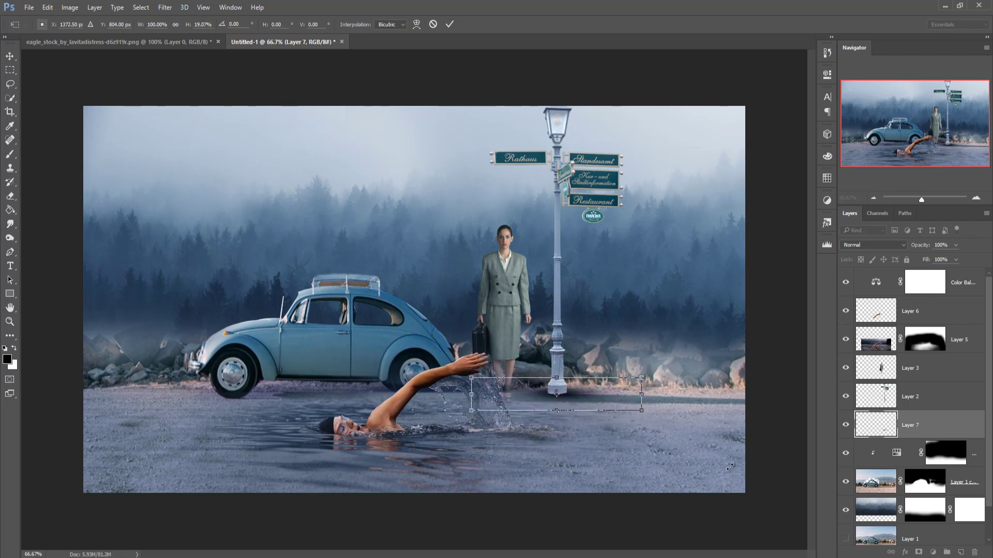
key("Down")
key("Down")
key("Down")
key("Down")
key("Down")
key("Down")
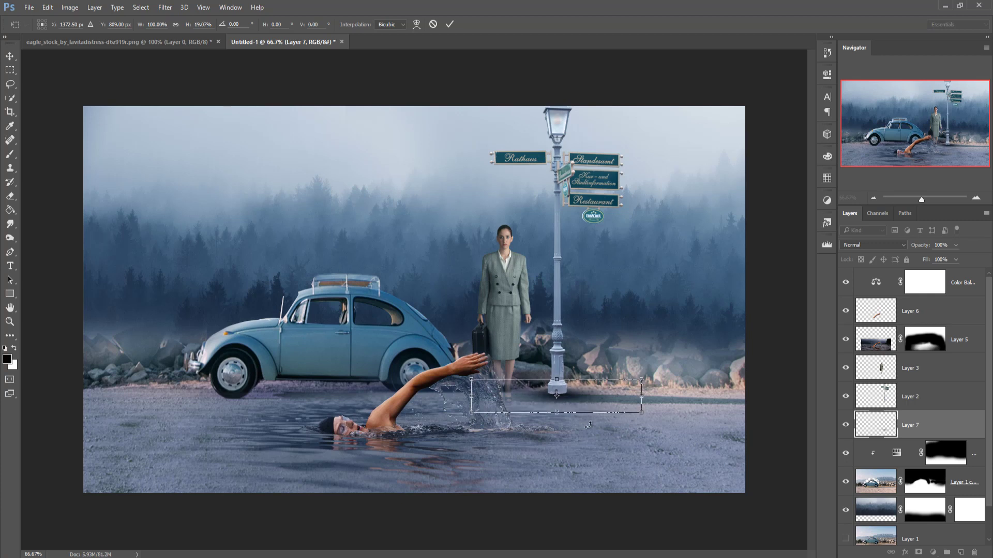
Flatten the lamp post's ground shadow further to about 13% of its height and nudge it slightly down and left.
left_click_drag(559, 413, 557, 405)
key("Down")
key("Down")
key("Down")
key("Left")
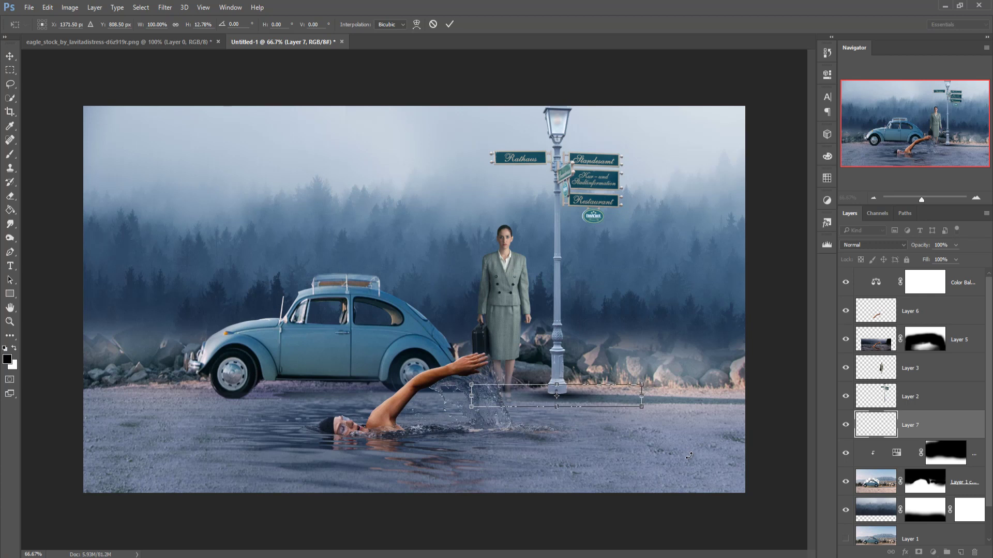
Stretch the lamp post's ground shadow to about 149% width, position it under the base and apply the transformation.
left_click_drag(470, 396, 404, 404)
left_click_drag(650, 398, 667, 397)
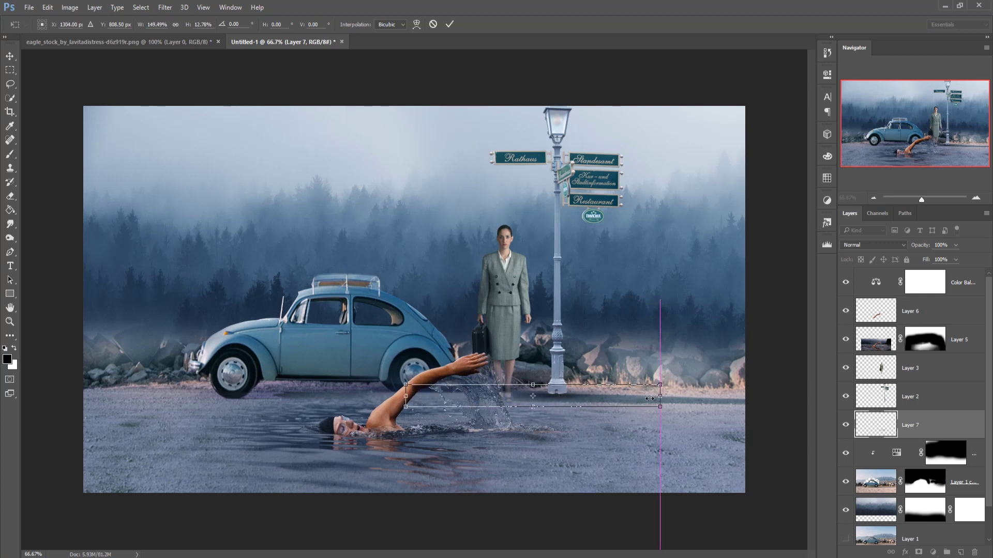
left_click_drag(569, 398, 555, 396)
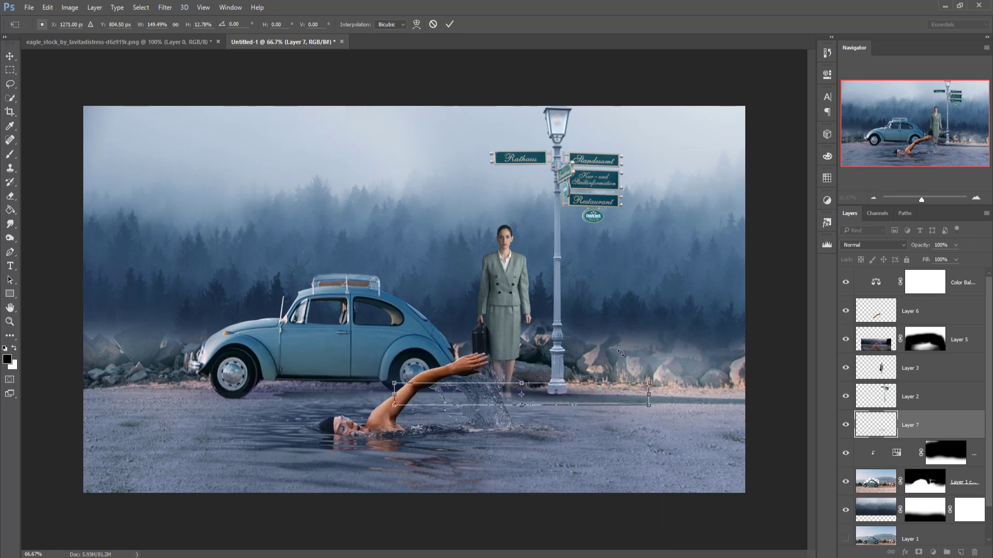
key("Right")
key("Right")
key("Right")
key("Right")
key("Right")
left_click(450, 24)
Stamp all visible layers into a new layer above the Color Balance adjustment and duplicate the stamped layer.
left_click(973, 286)
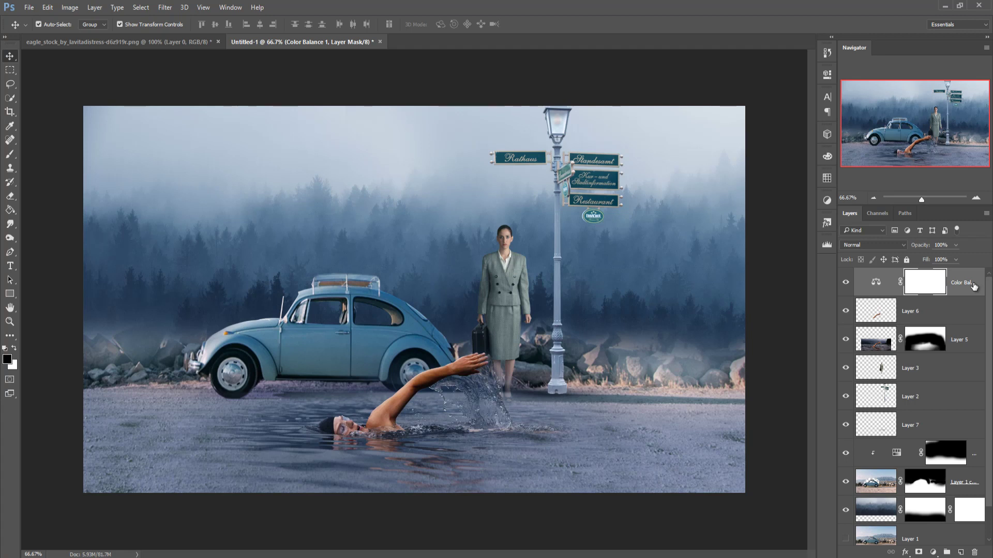
key("ctrl+alt+shift+e")
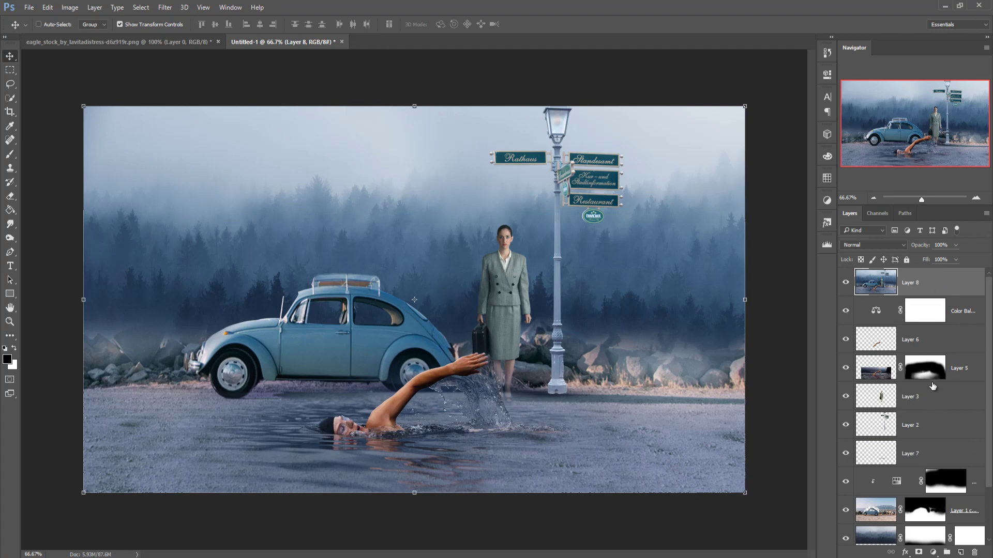
right_click(922, 286)
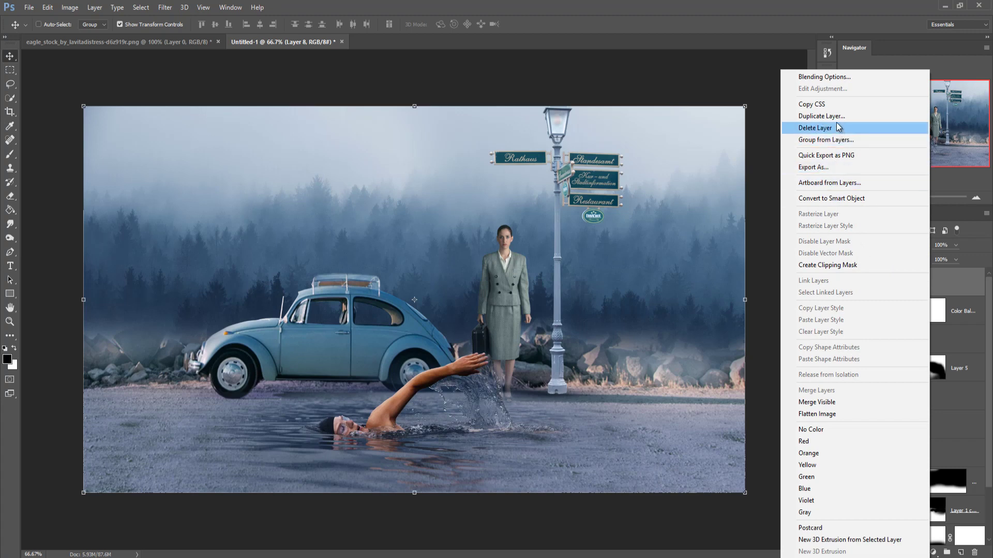
left_click(821, 116)
key("Return")
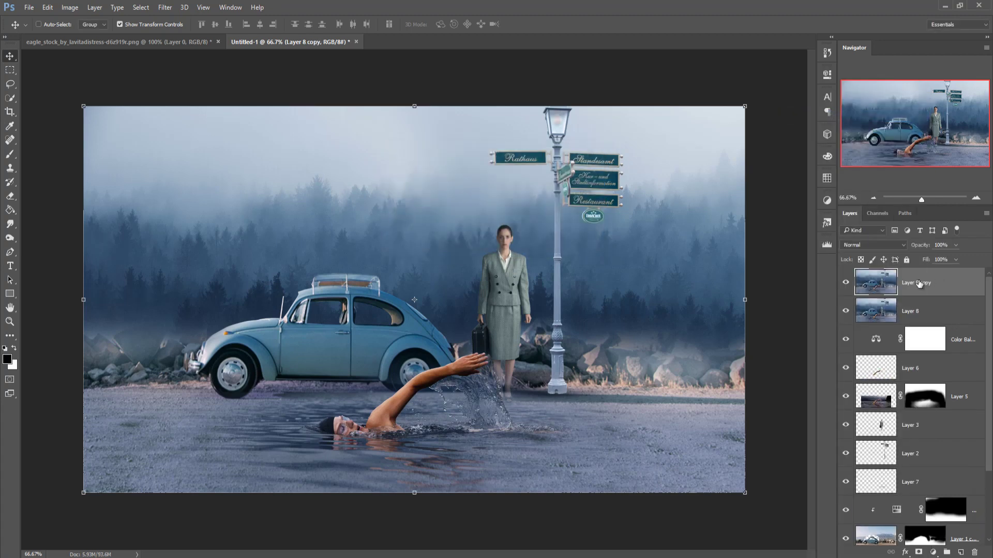
In the Camera Raw Filter on Layer 8 copy, set Saturation +12, Exposure -0.15 and Highlights +11, and raise Clarity slightly.
left_click(165, 7)
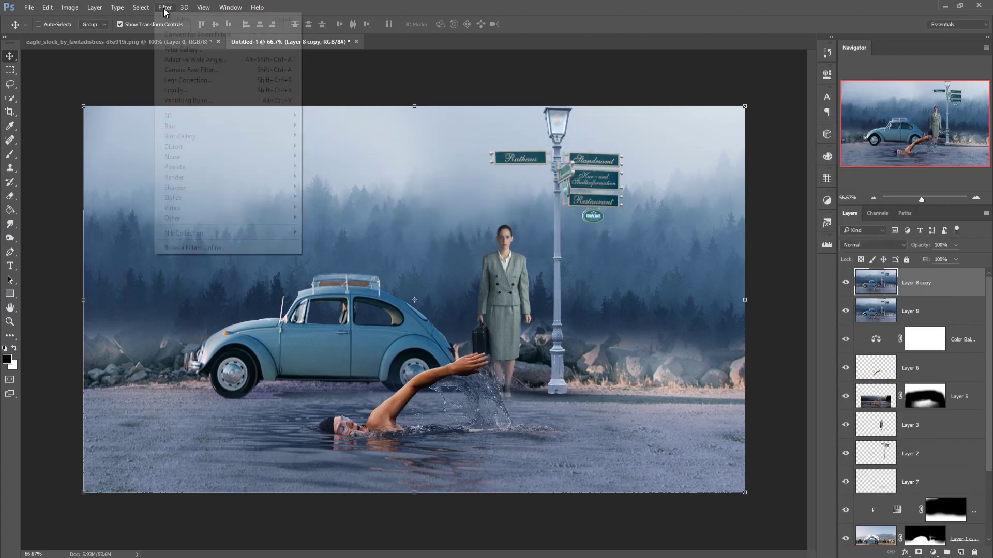
left_click(182, 72)
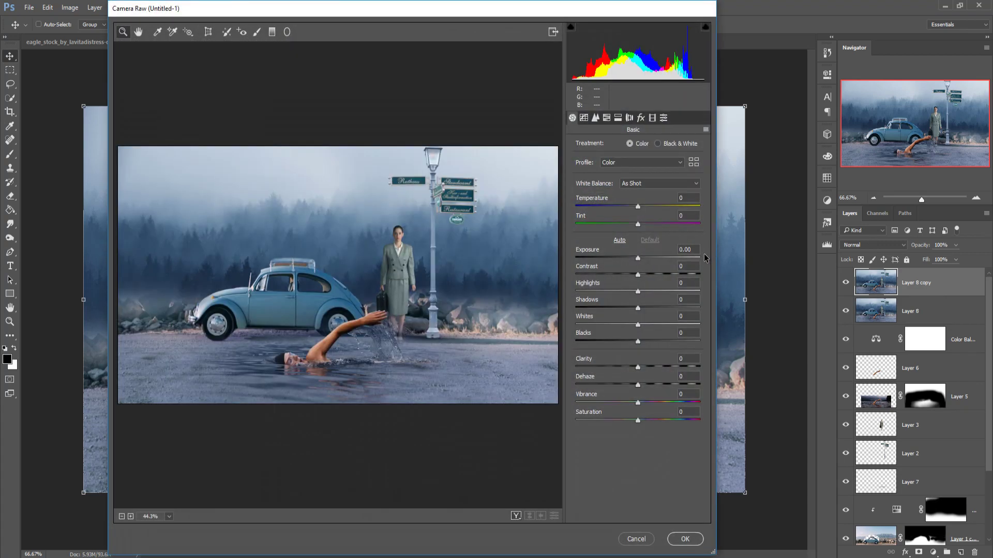
left_click_drag(638, 423, 646, 424)
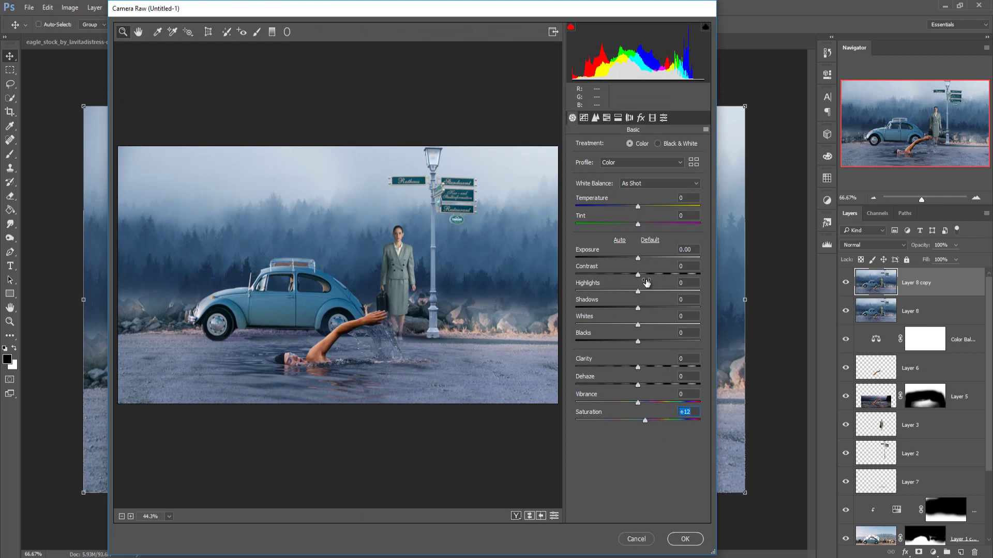
left_click_drag(639, 261, 636, 259)
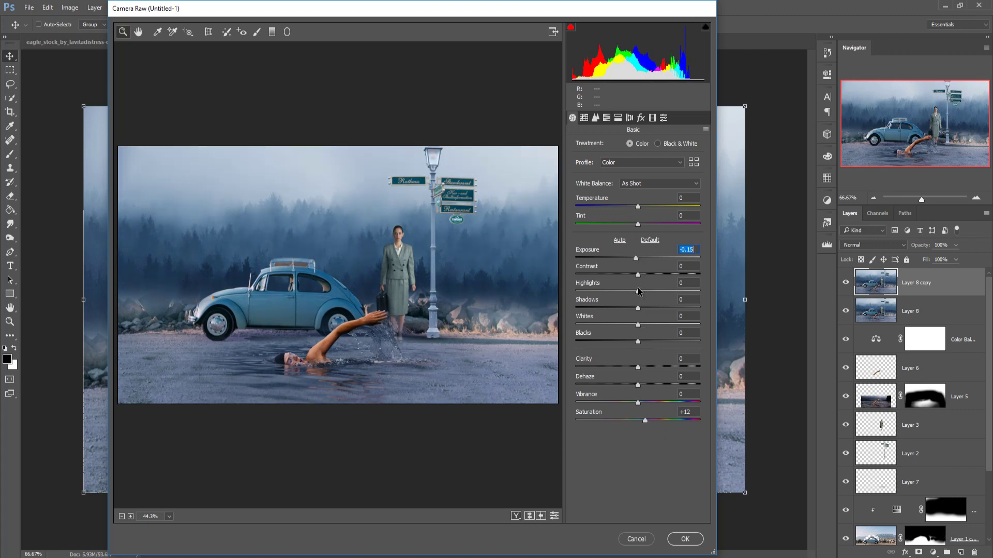
left_click_drag(638, 291, 644, 292)
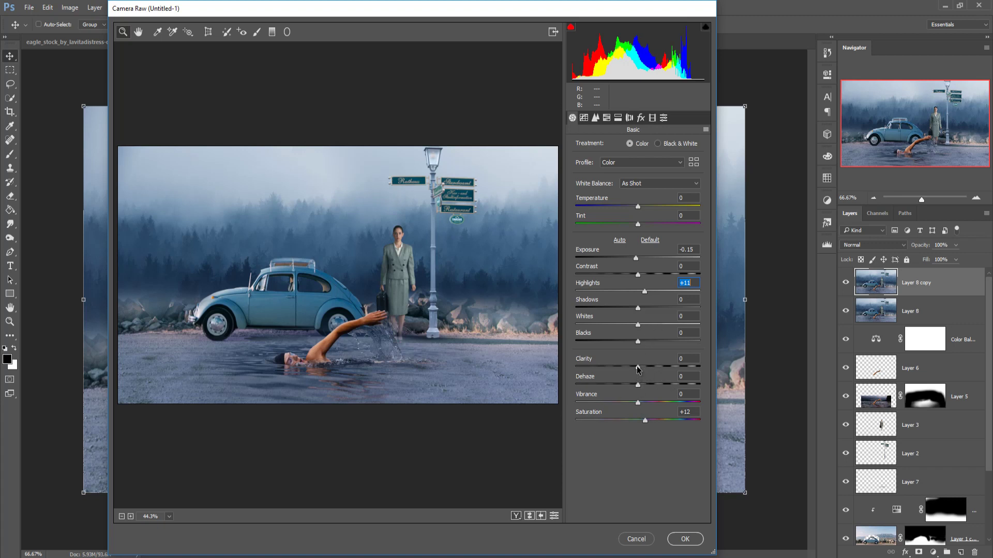
left_click_drag(638, 366, 640, 367)
Raise the Camera Raw sharpening amount slightly and set the post-crop vignetting amount to -14.
left_click(594, 118)
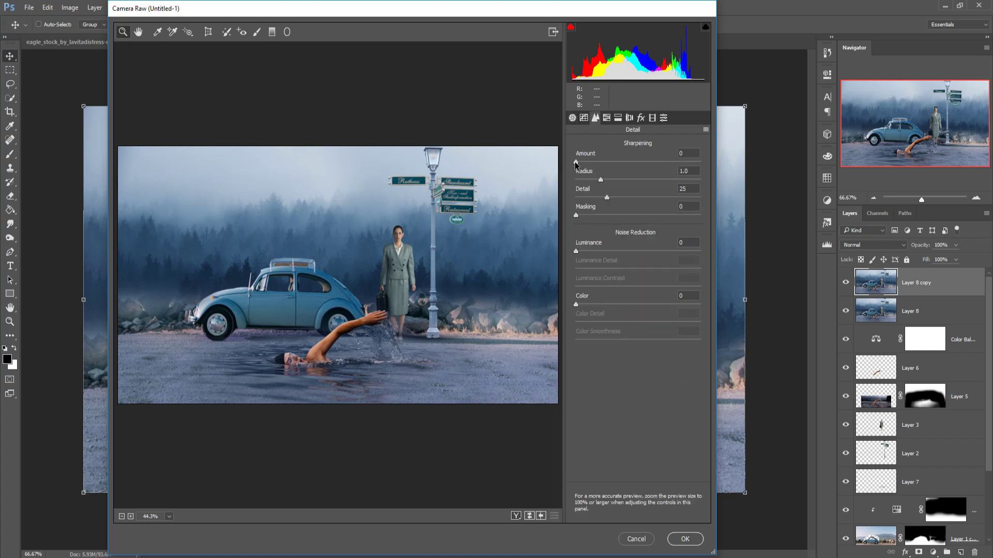
left_click_drag(582, 164, 597, 164)
left_click(640, 118)
left_click(635, 258)
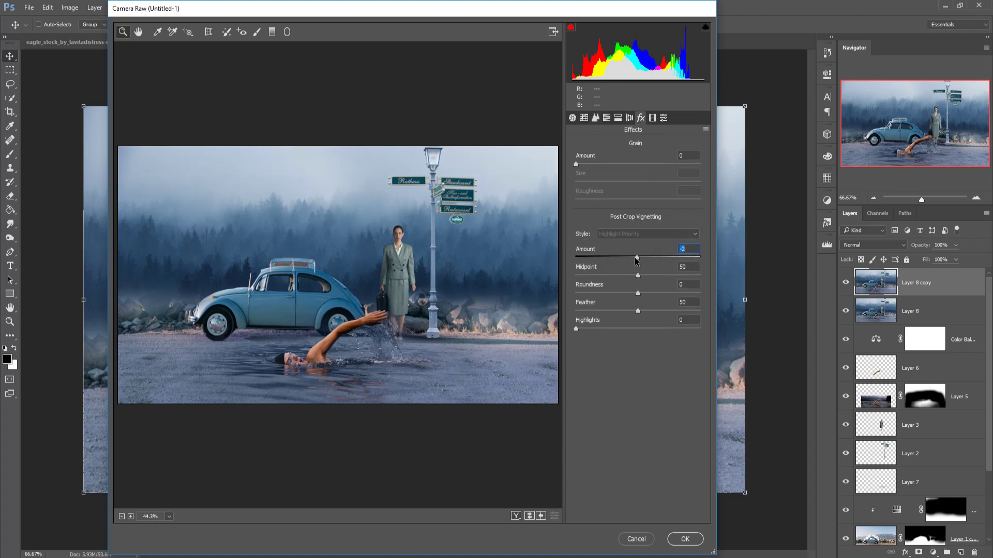
left_click_drag(635, 260, 629, 259)
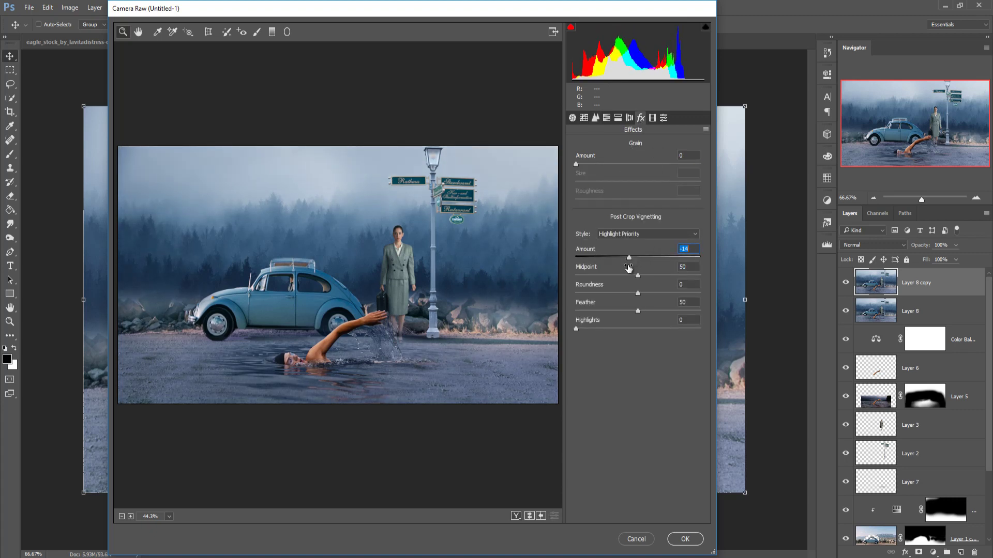
Split-tone the highlights with hue 45, saturation 15 and the shadows with hue 207, saturation 7, and apply the Camera Raw edits.
left_click(619, 122)
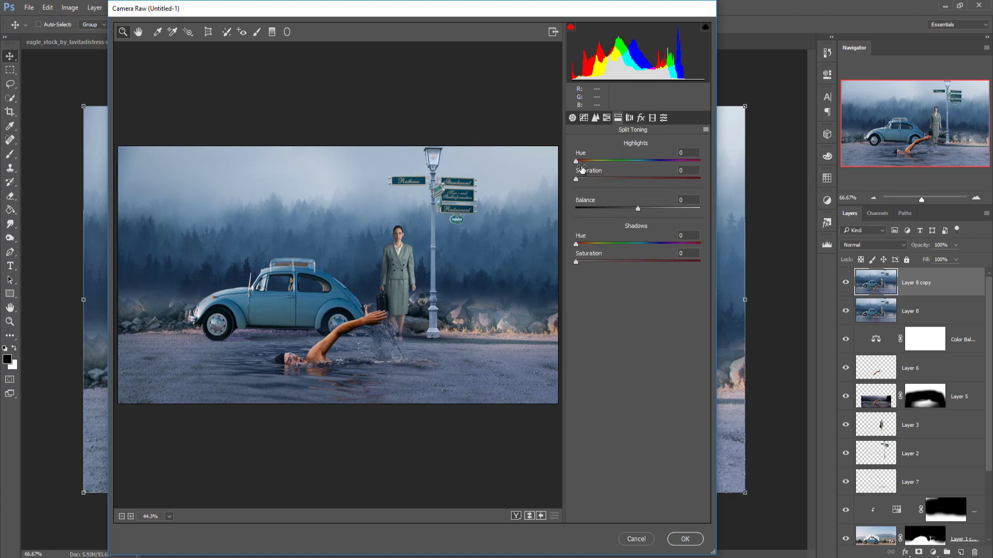
left_click_drag(576, 160, 594, 180)
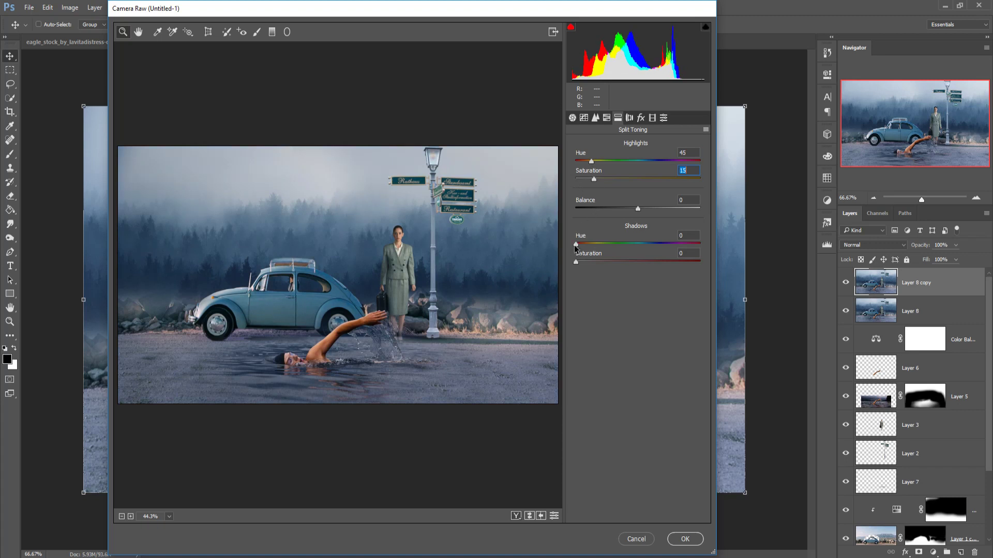
left_click_drag(576, 247, 645, 246)
left_click_drag(576, 262, 585, 265)
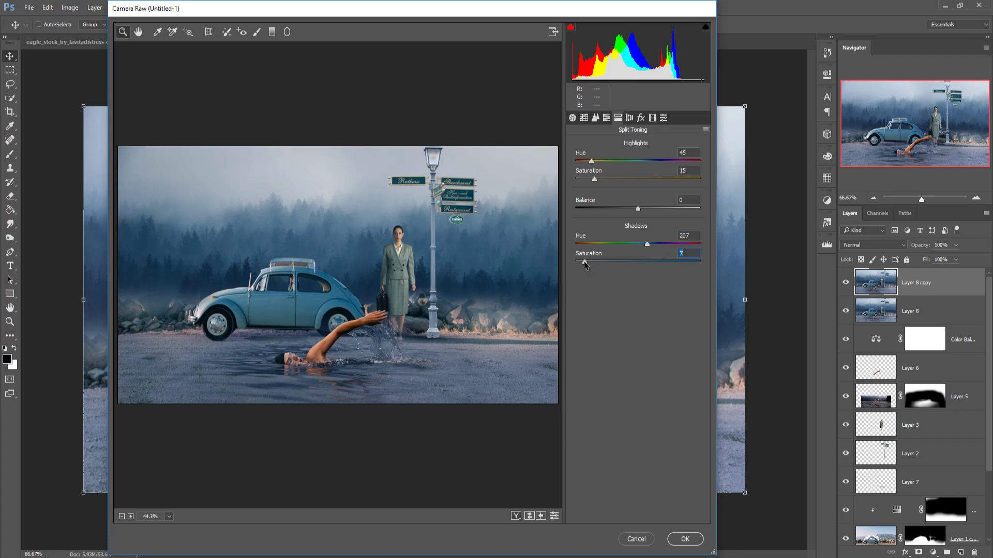
left_click(683, 540)
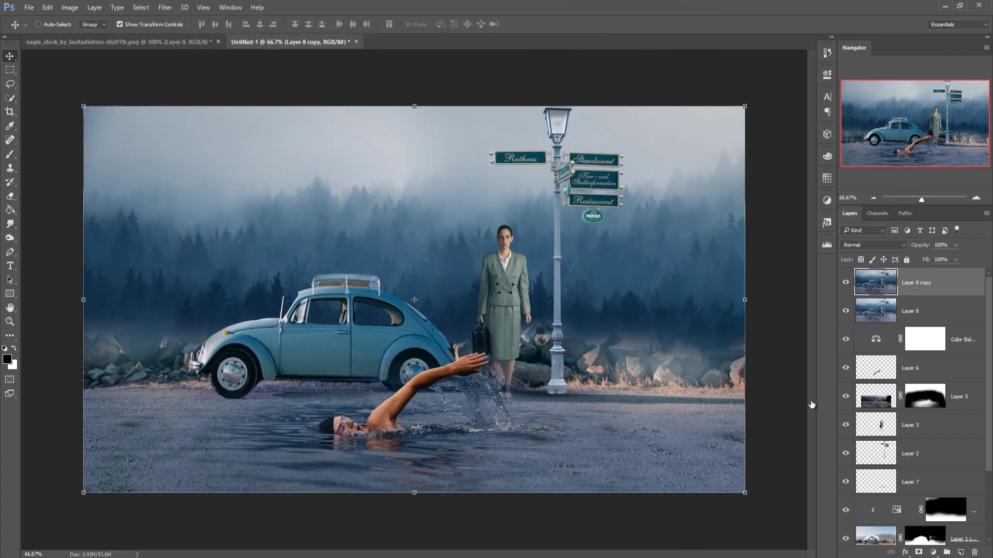
Create a new layer above Layer 8 copy and darken the rocks and car area with a soft black 300 px brush at 8% opacity.
left_click(936, 314)
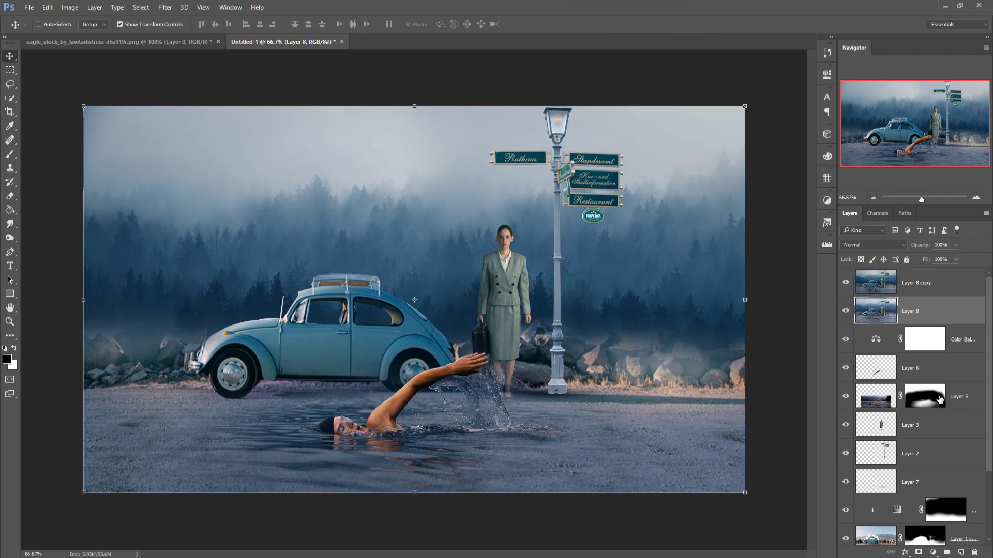
left_click(947, 291)
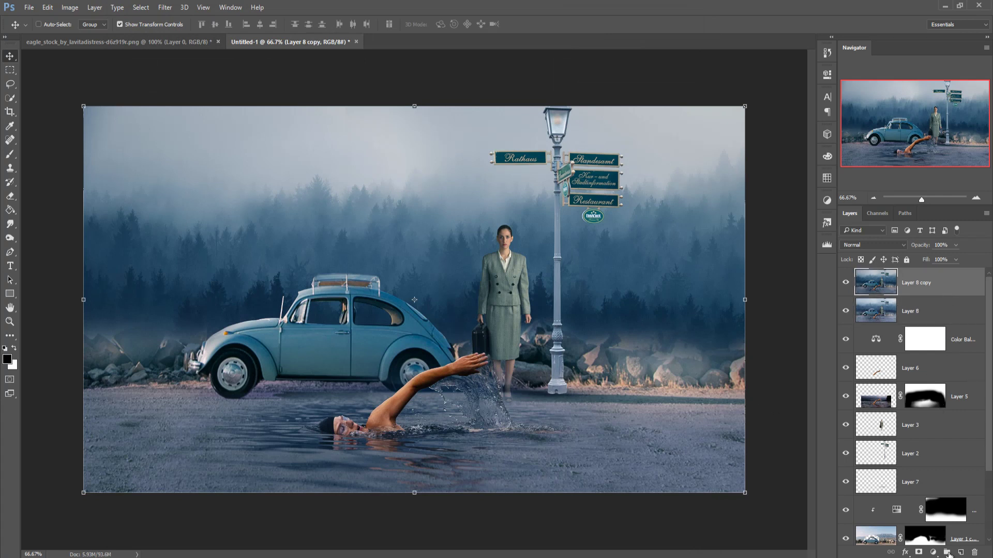
left_click(961, 552)
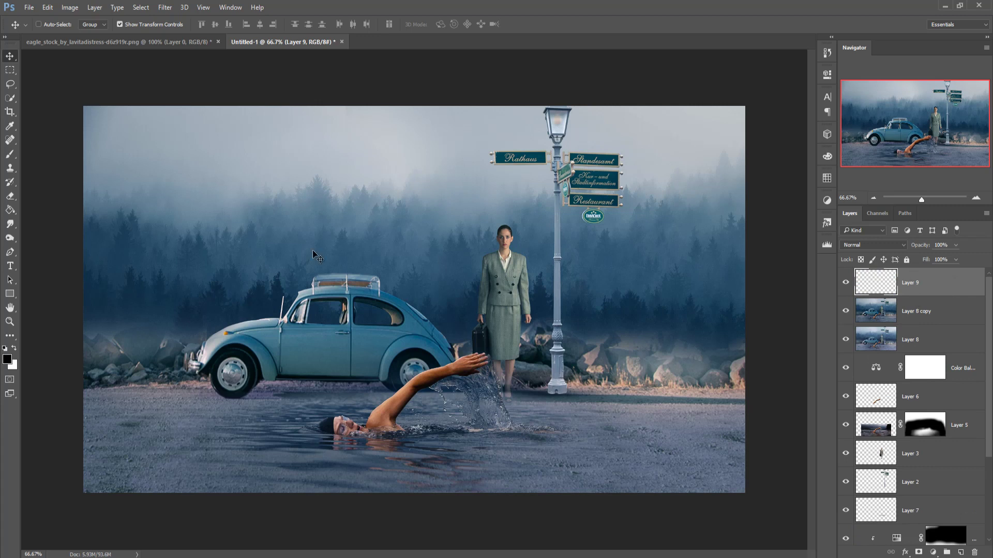
left_click(4, 157)
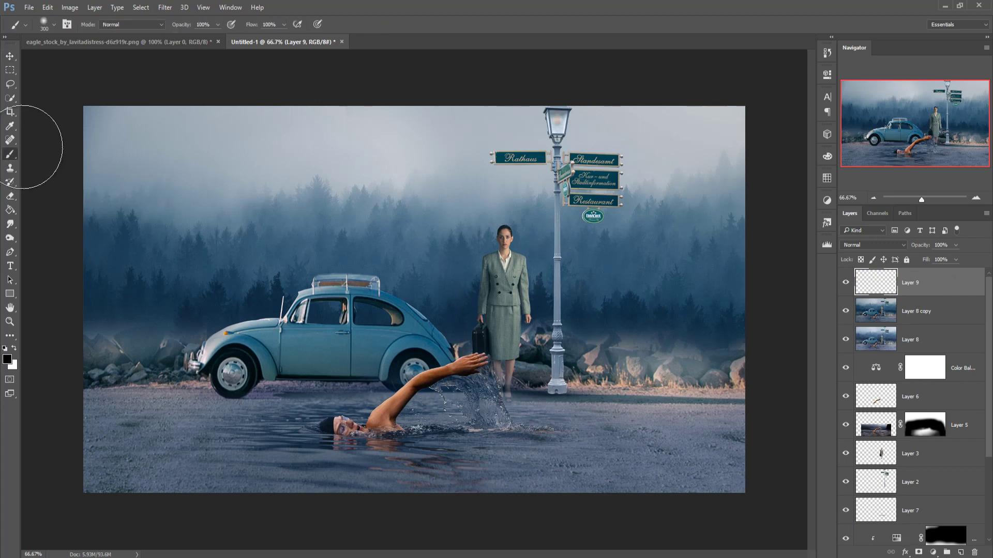
left_click(218, 24)
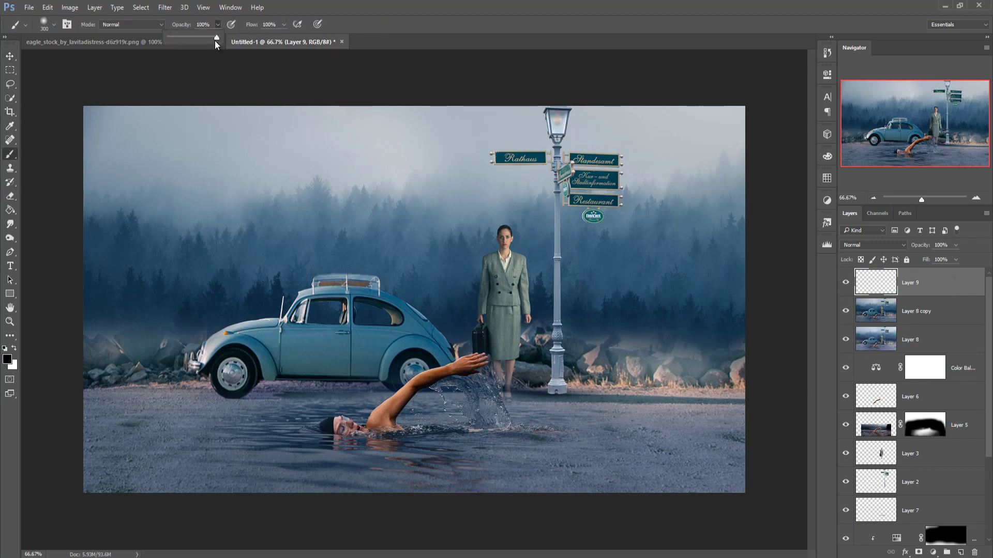
left_click_drag(216, 40, 174, 38)
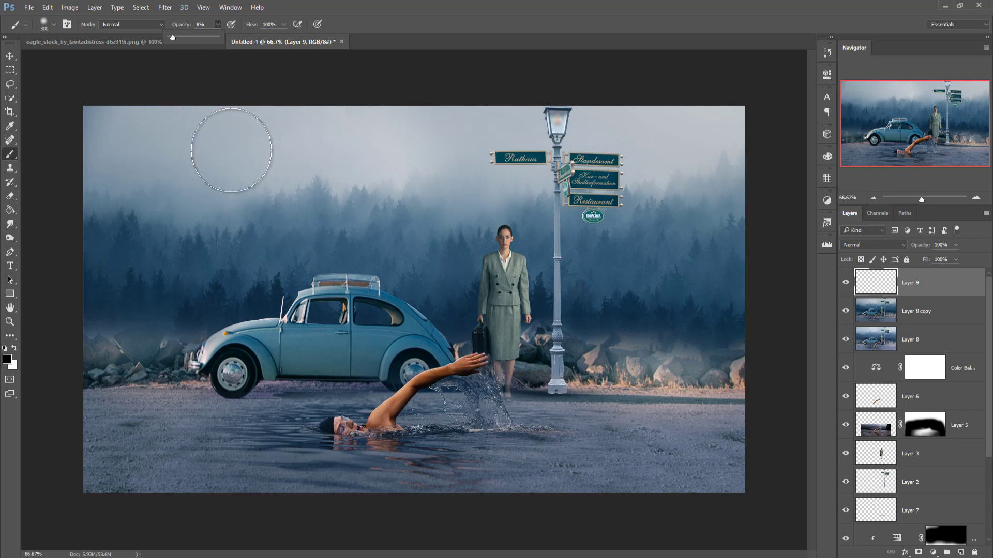
mouse_move(603, 357)
left_mouse_down()
mouse_move(707, 365)
mouse_move(572, 371)
mouse_move(717, 372)
mouse_move(751, 394)
mouse_move(802, 400)
mouse_move(576, 399)
mouse_move(726, 399)
mouse_move(547, 368)
mouse_move(744, 368)
mouse_move(719, 374)
mouse_move(797, 405)
left_mouse_up()
mouse_move(211, 368)
left_mouse_down()
mouse_move(98, 349)
mouse_move(158, 361)
mouse_move(136, 336)
mouse_move(96, 332)
mouse_move(152, 340)
mouse_move(149, 351)
mouse_move(106, 352)
mouse_move(183, 350)
mouse_move(245, 375)
mouse_move(202, 381)
mouse_move(181, 361)
mouse_move(322, 325)
mouse_move(216, 309)
mouse_move(272, 329)
mouse_move(348, 302)
mouse_move(231, 338)
mouse_move(221, 330)
mouse_move(158, 362)
mouse_move(368, 289)
mouse_move(433, 318)
left_mouse_up()
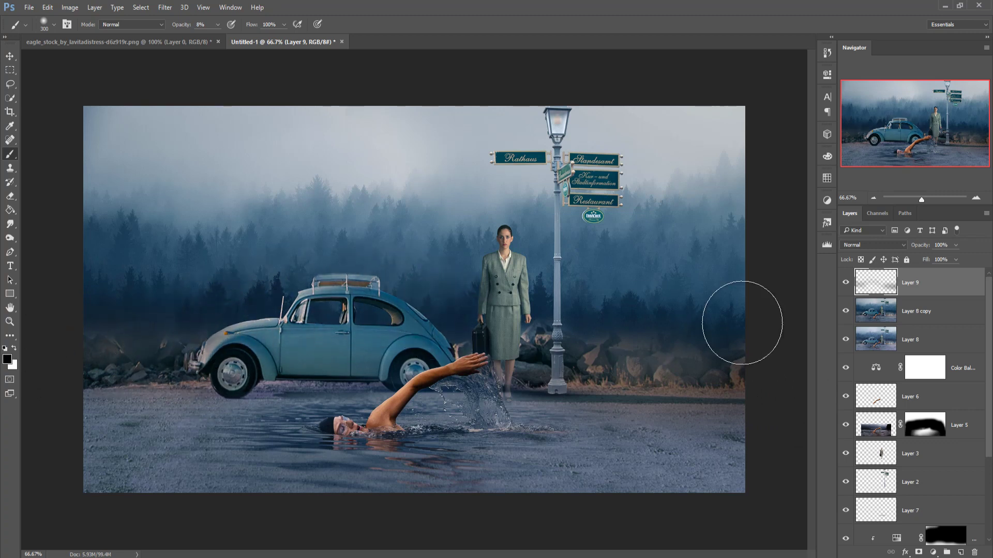
Stamp all visible layers into a new layer above Layer 9 and duplicate the stamped layer.
left_click(10, 56)
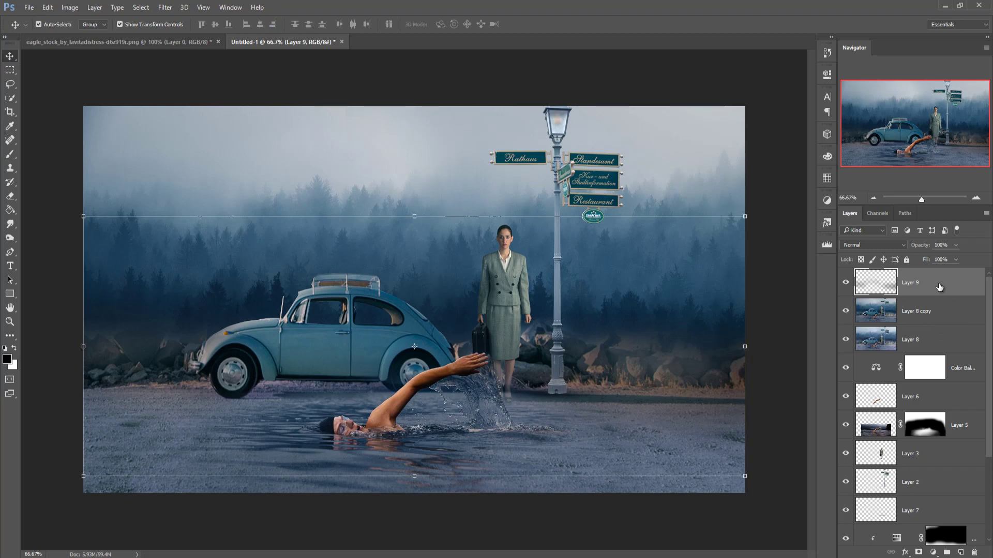
key("ctrl+shift+alt+e")
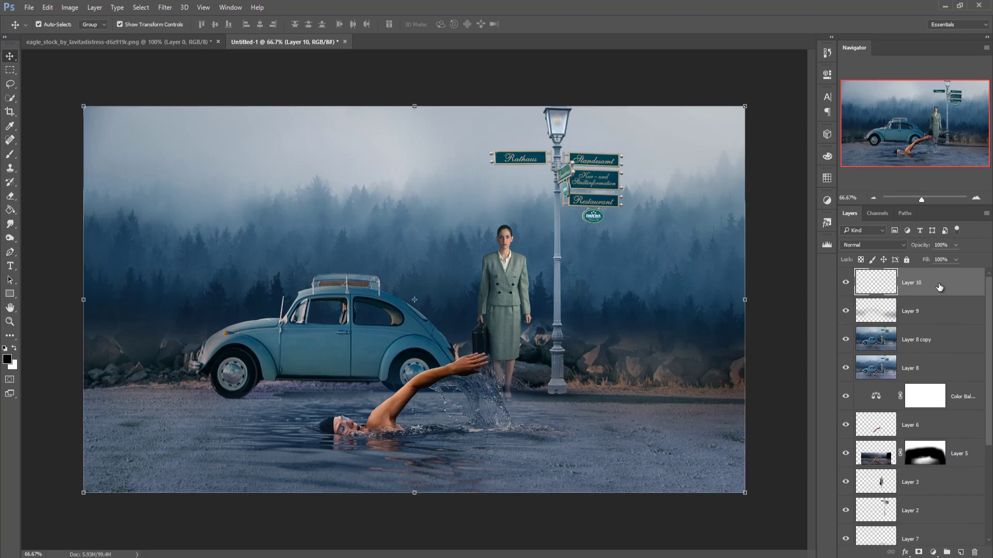
right_click(939, 283)
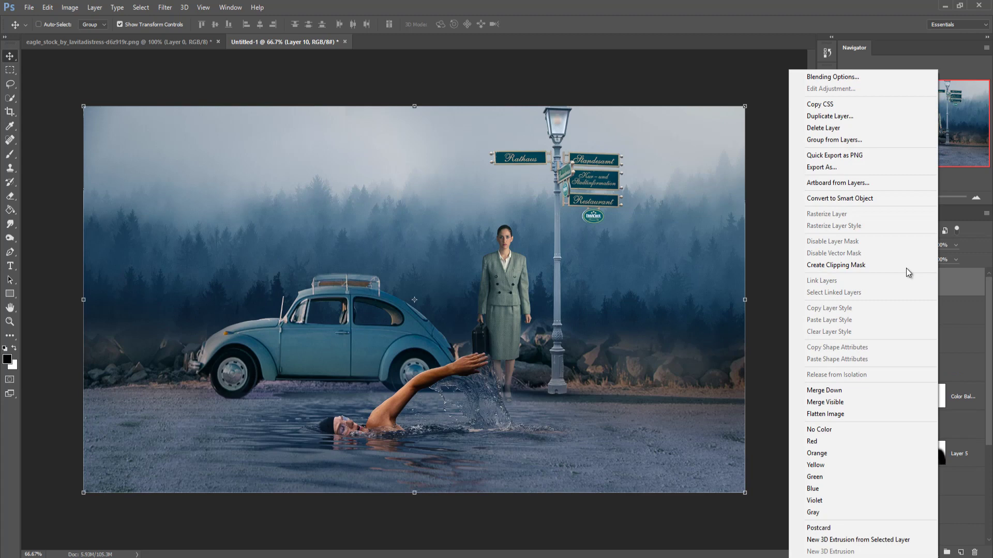
left_click(838, 116)
left_click(585, 173)
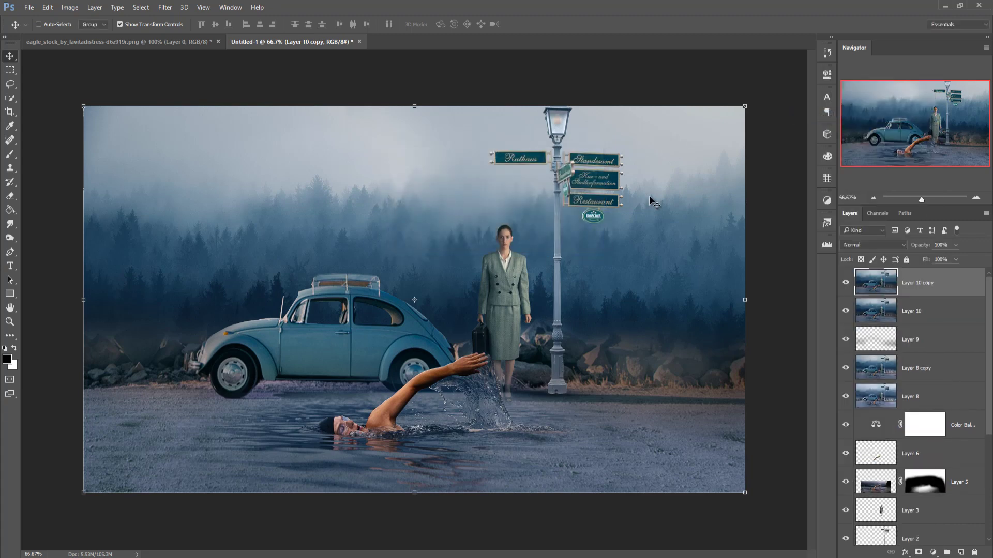
Apply Color Efex Pro 4's Cross Processing filter to Layer 10 copy with method L02 at 28% strength.
left_click(165, 7)
mouse_move(177, 234)
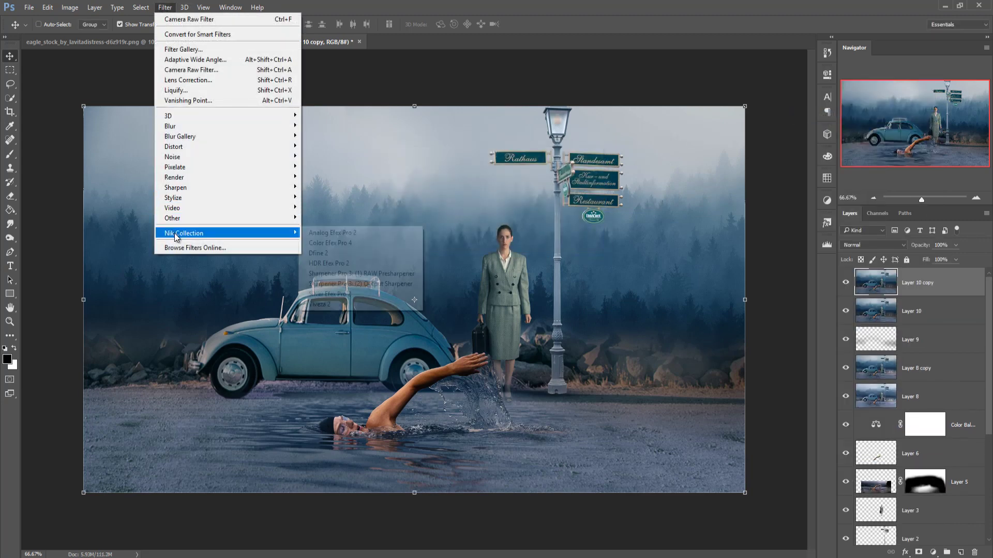
left_click(371, 244)
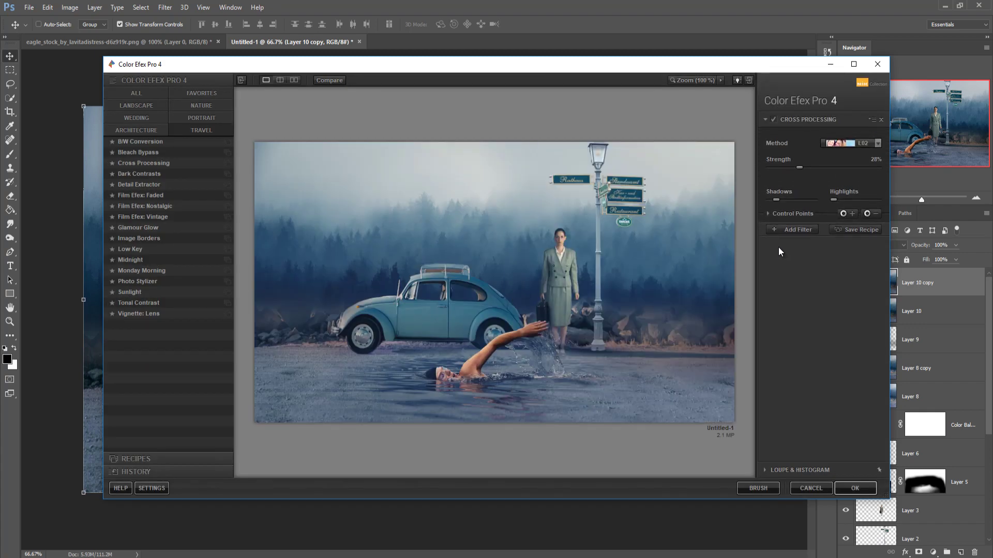
left_click(845, 488)
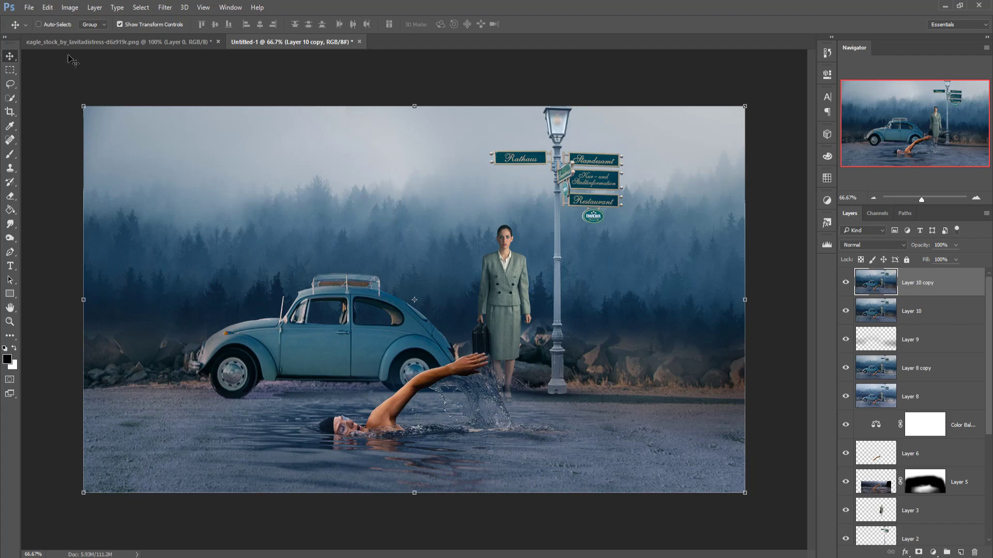
Float the eagle stock image in its own window and copy the eagle into the composite above the car.
left_click_drag(92, 40, 528, 77)
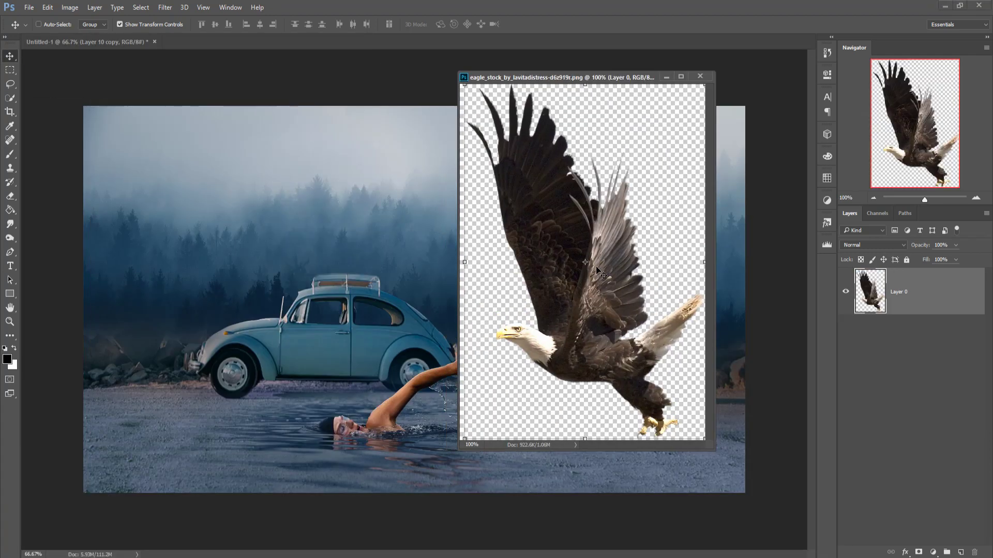
left_click_drag(543, 259, 311, 220)
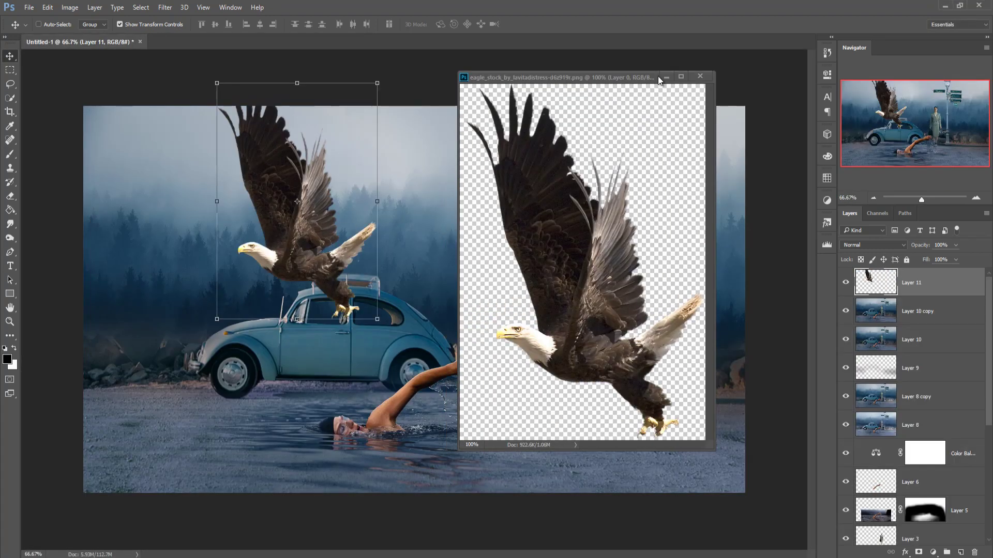
Minimize the eagle stock window, scale the pasted eagle to about 42.7% and place it in the sky above the car.
left_click_drag(658, 77, 660, 76)
left_click(668, 76)
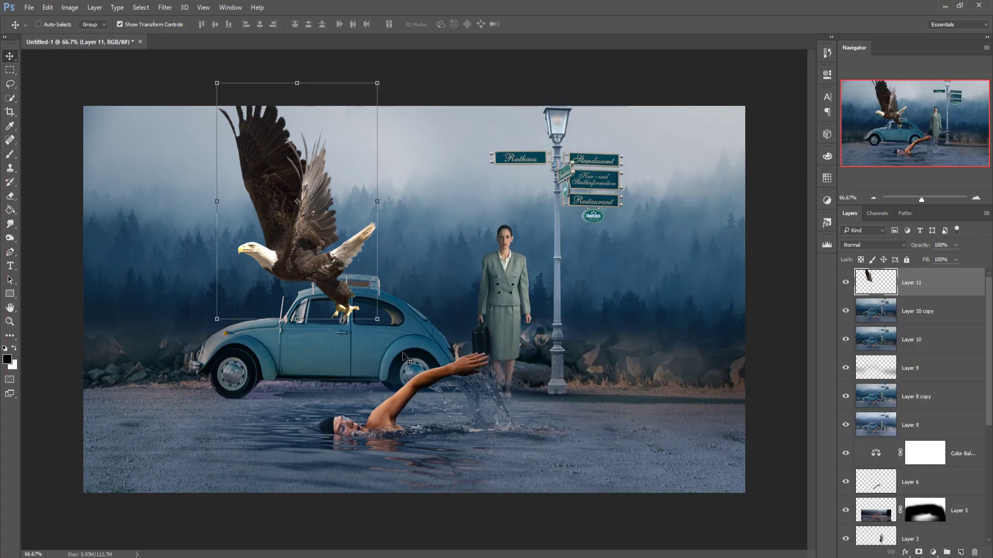
left_click_drag(377, 272, 292, 231)
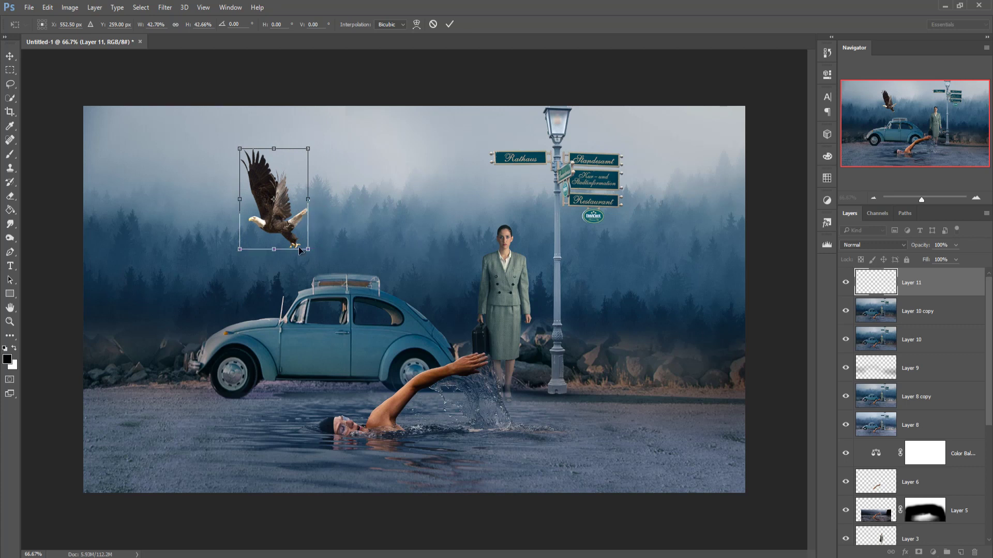
left_click(448, 25)
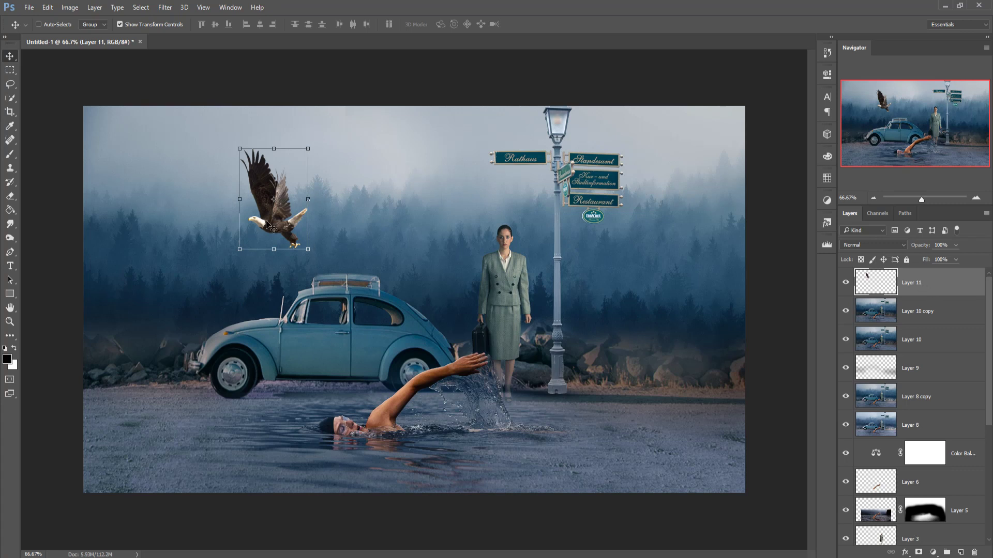
Apply a midtone Color Balance adjustment to the eagle layer with colour levels -21, 0 and +23.
left_click(70, 8)
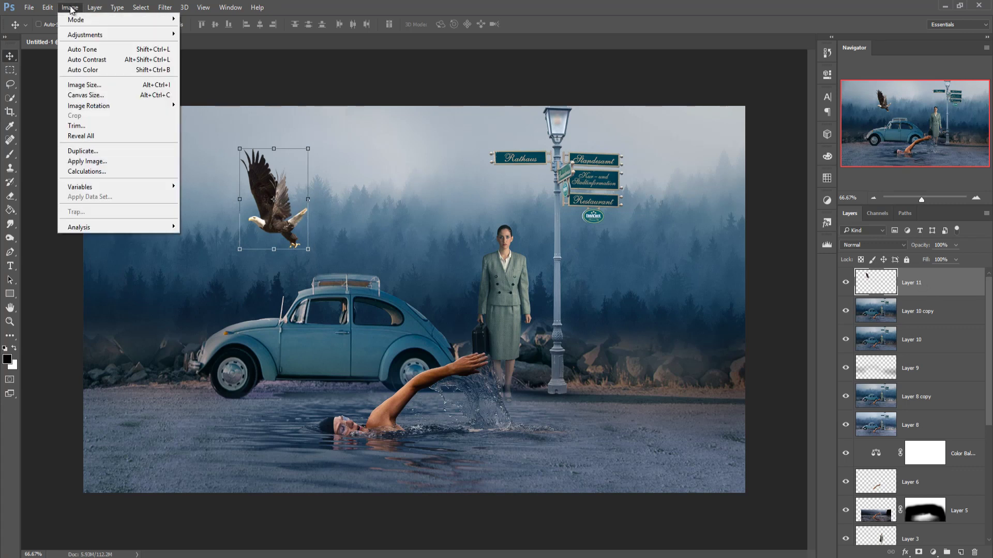
mouse_move(83, 35)
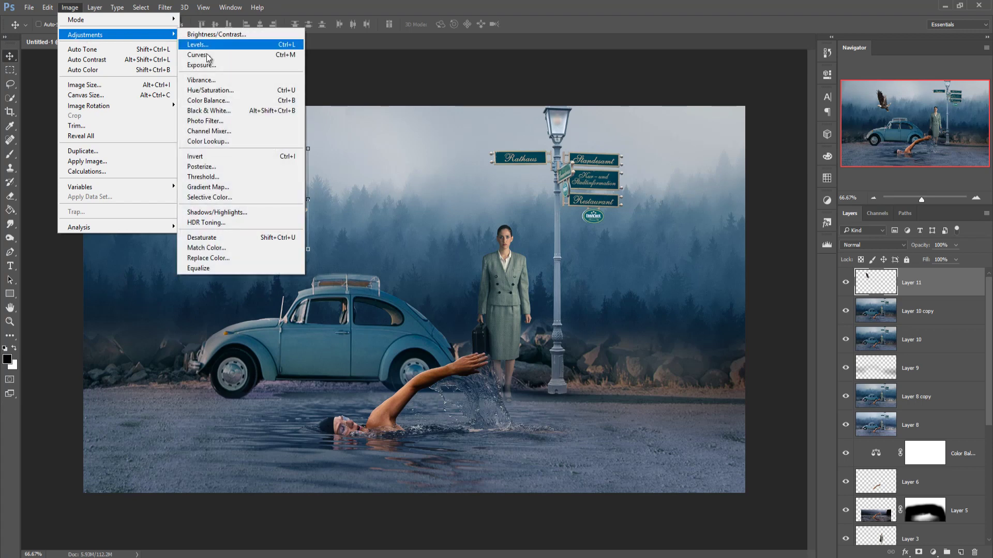
left_click(208, 100)
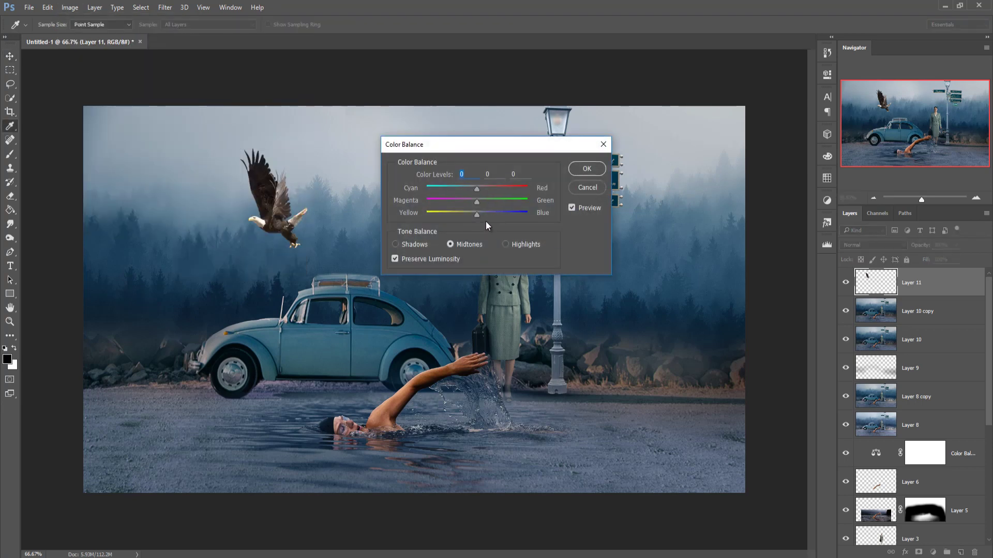
left_click_drag(477, 214, 486, 217)
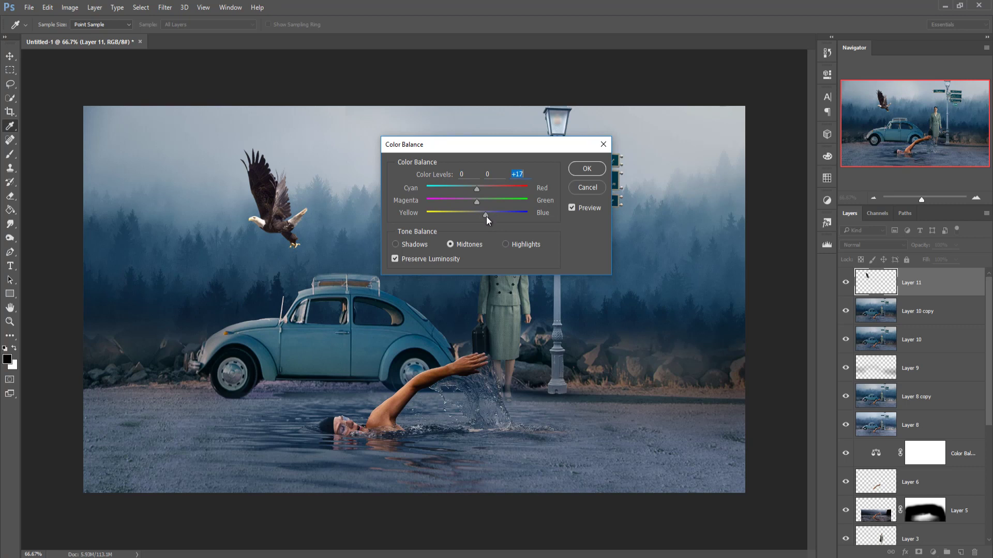
left_click(467, 189)
left_click_drag(487, 215, 489, 216)
left_click(489, 215)
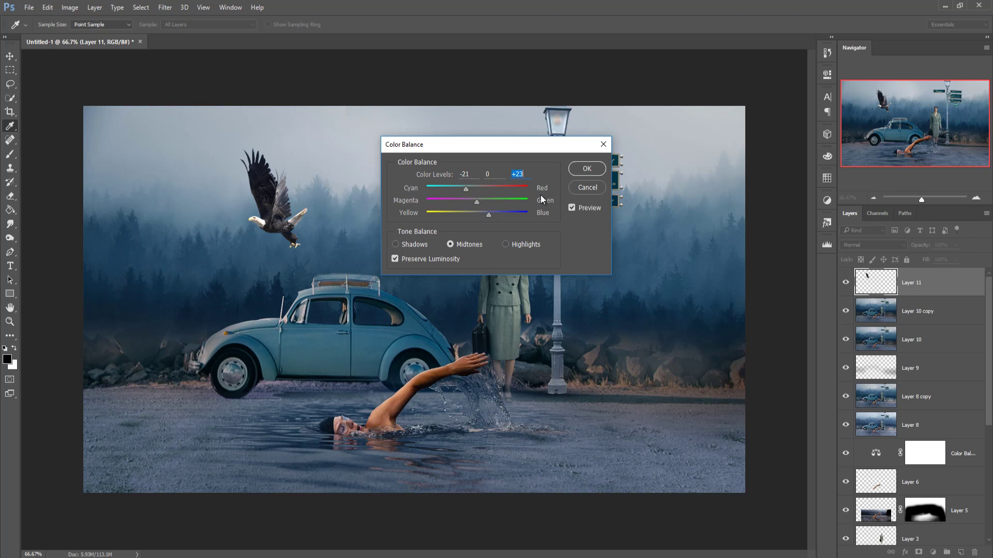
left_click(587, 169)
key("v")
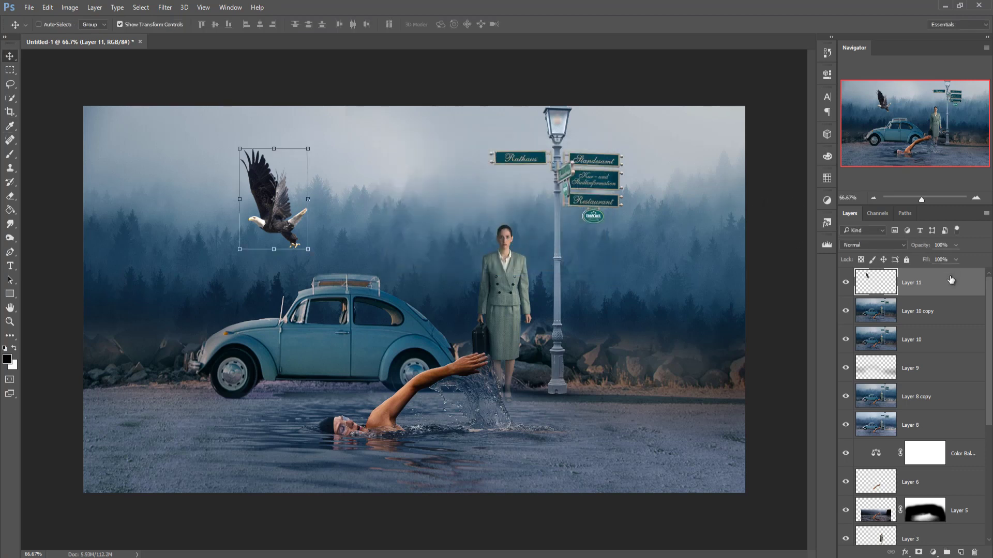
Stamp all visible layers into a new layer and apply Color Efex Pro 4's Cross Processing filter with method L02 at a reduced strength.
key("ctrl+shift+alt+e")
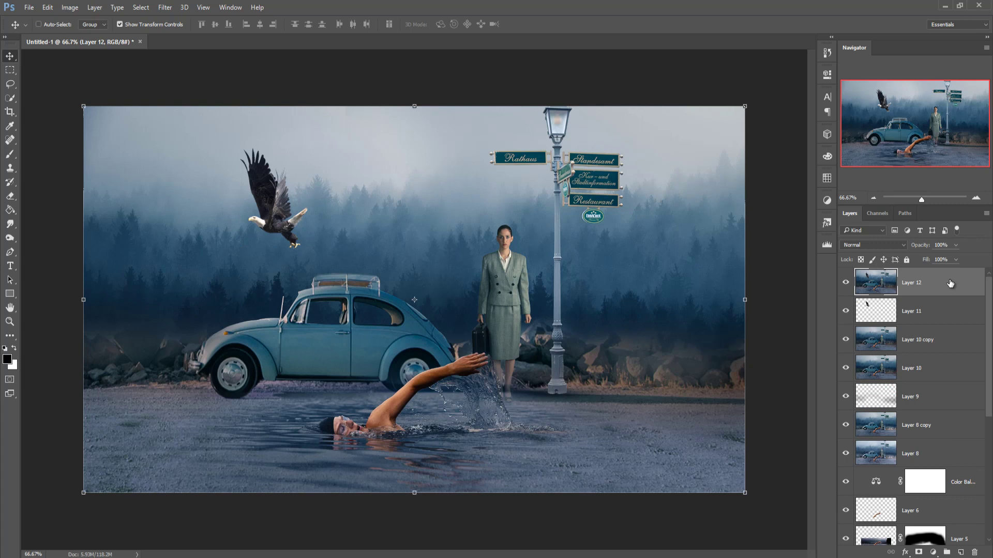
left_click(166, 8)
mouse_move(182, 237)
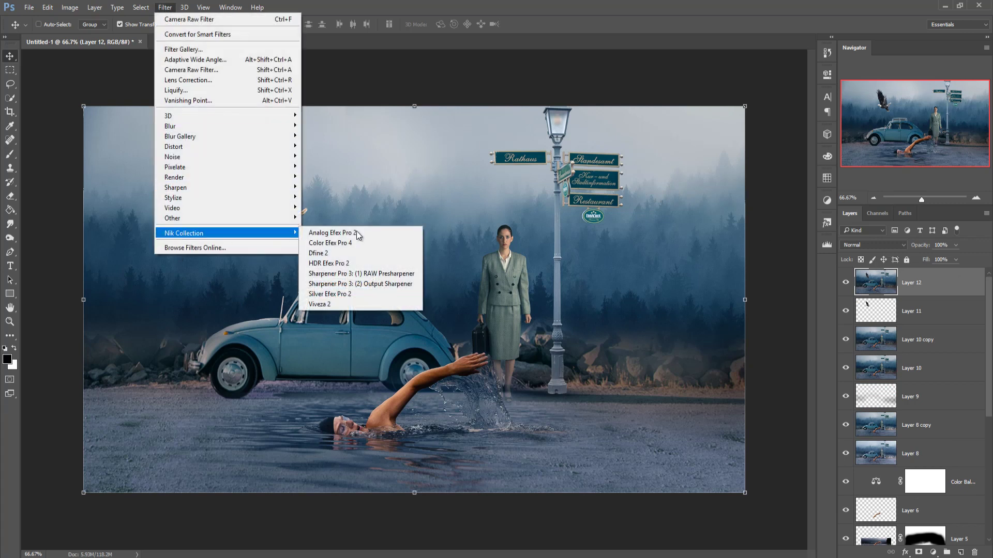
left_click(362, 244)
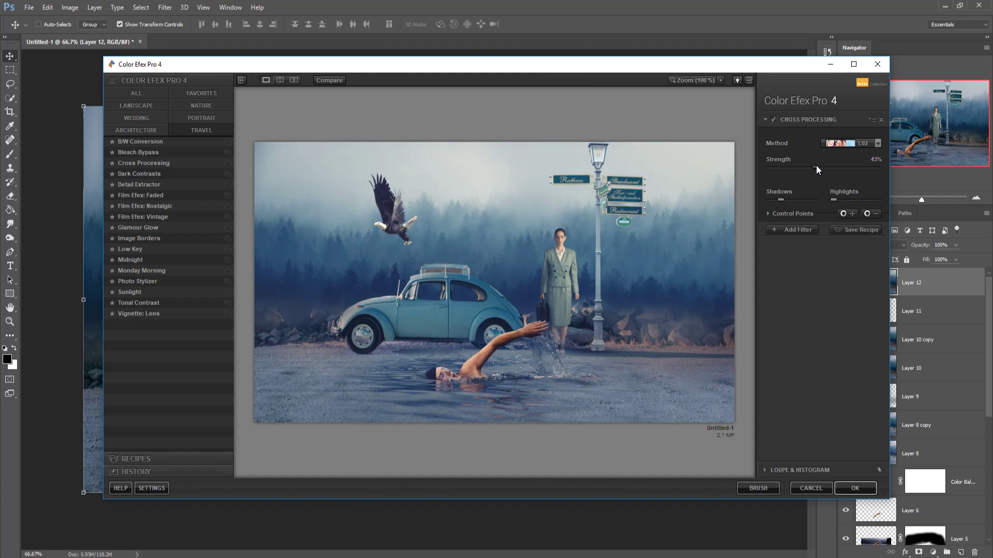
left_click_drag(814, 166, 793, 168)
left_click(849, 490)
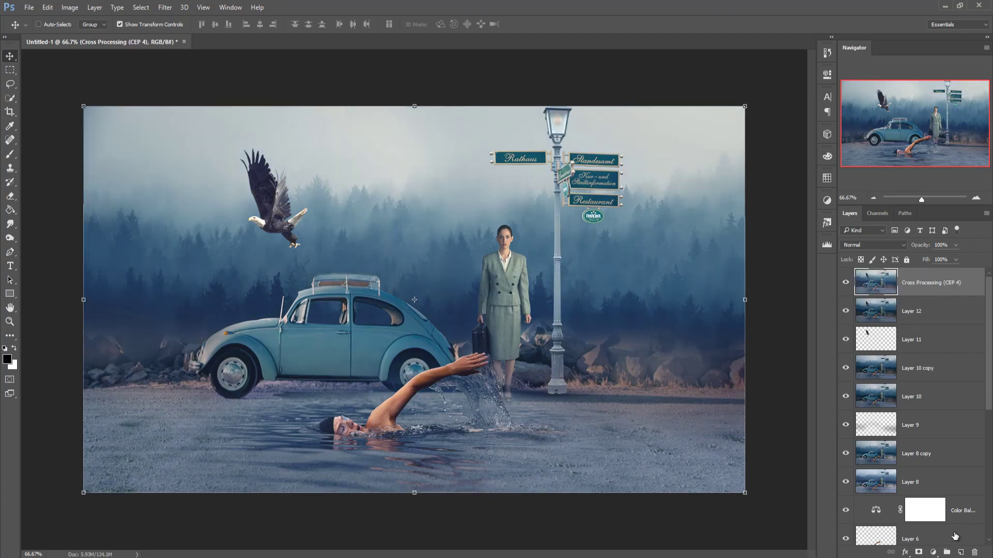
Add a Gradient Fill layer above the Cross Processing layer, load the Neutral Density gradient set and choose the Neutral Density Light 2 preset.
left_click(961, 552)
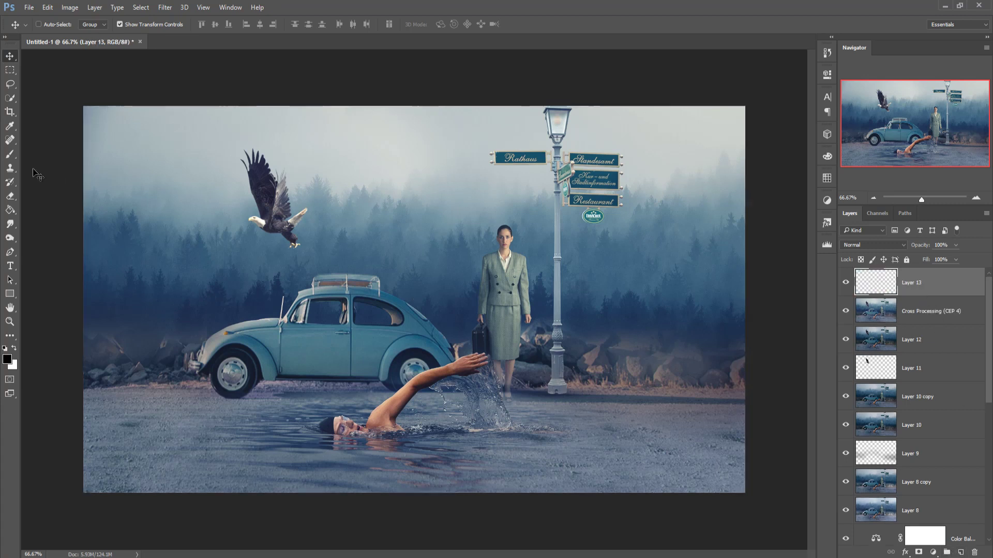
left_click(934, 553)
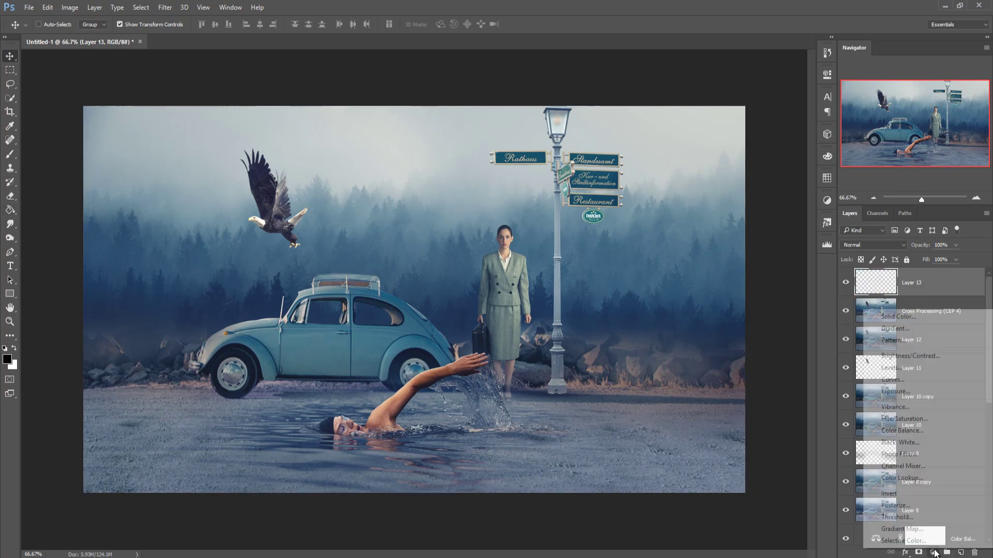
left_click(901, 329)
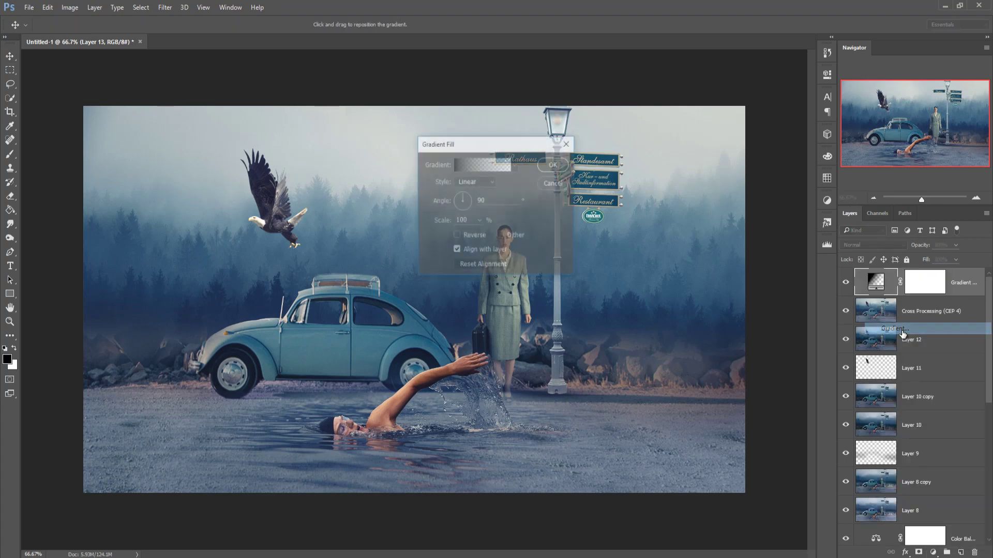
left_click(479, 166)
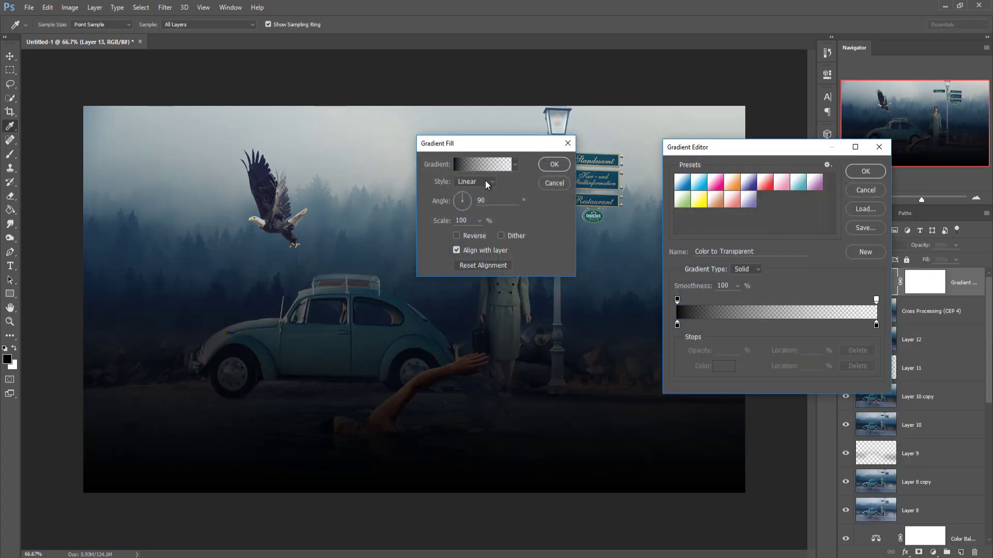
left_click(827, 165)
left_click(861, 289)
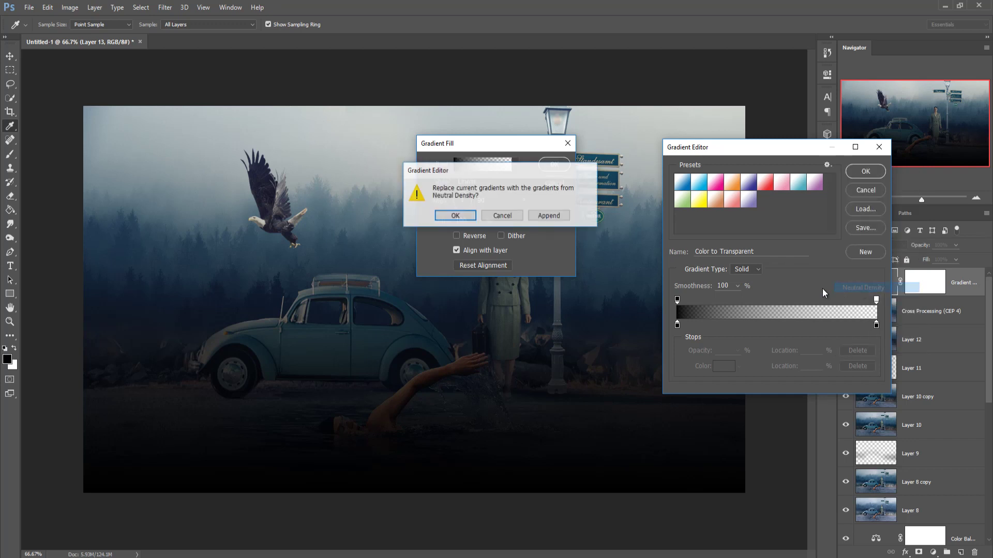
left_click(463, 219)
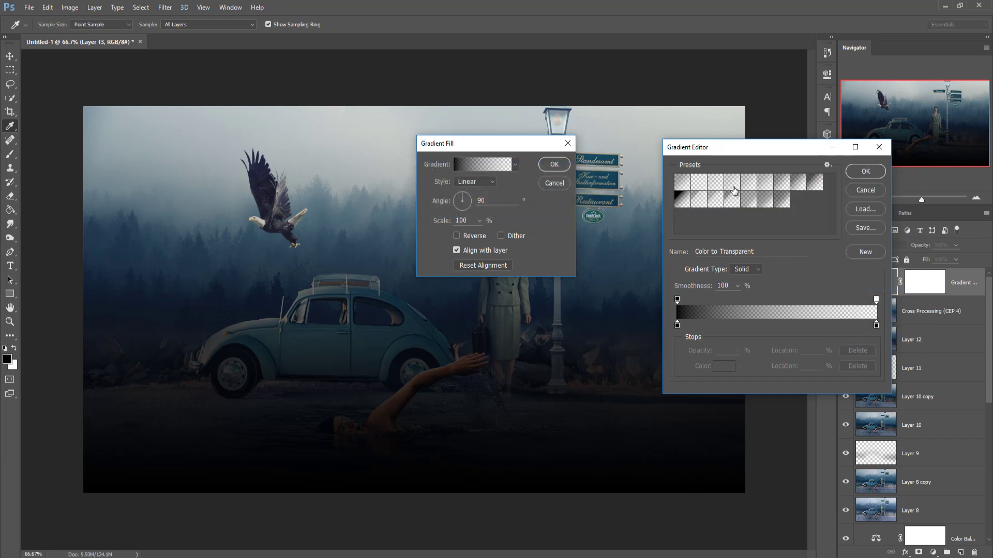
left_click(715, 198)
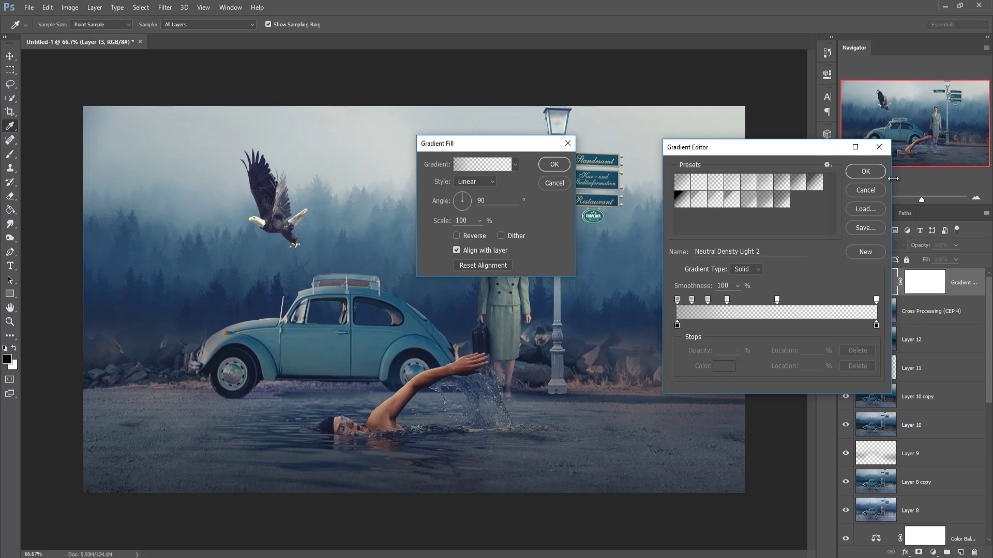
left_click(874, 173)
Turn the gradient fill into a vignette with Radial style, Reverse enabled and a scale of 210%.
left_click(493, 185)
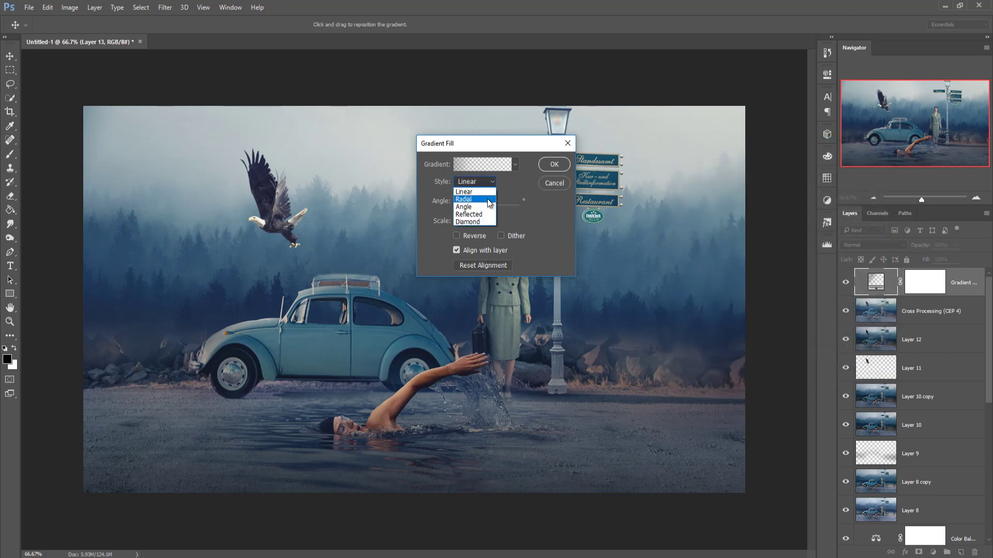
left_click(473, 193)
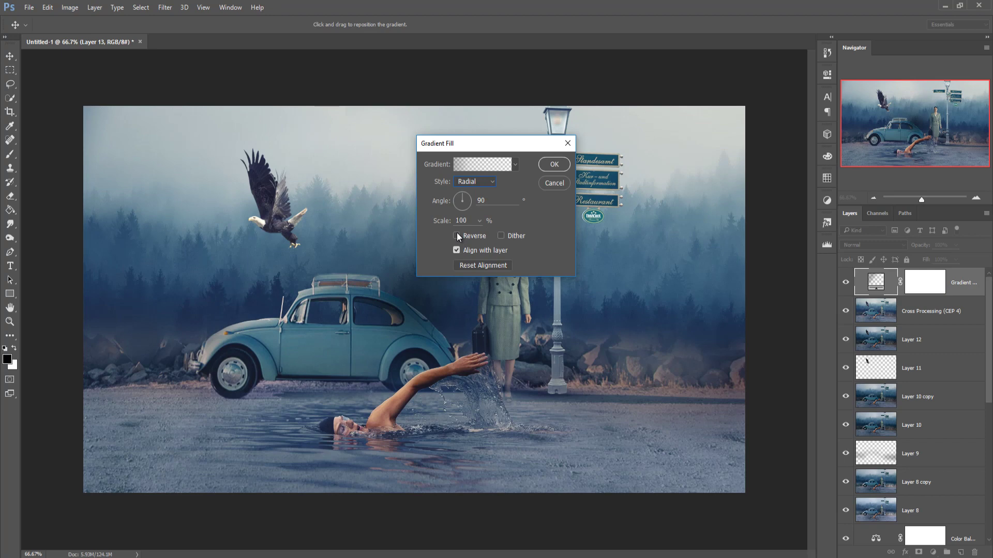
left_click(457, 236)
left_click(480, 221)
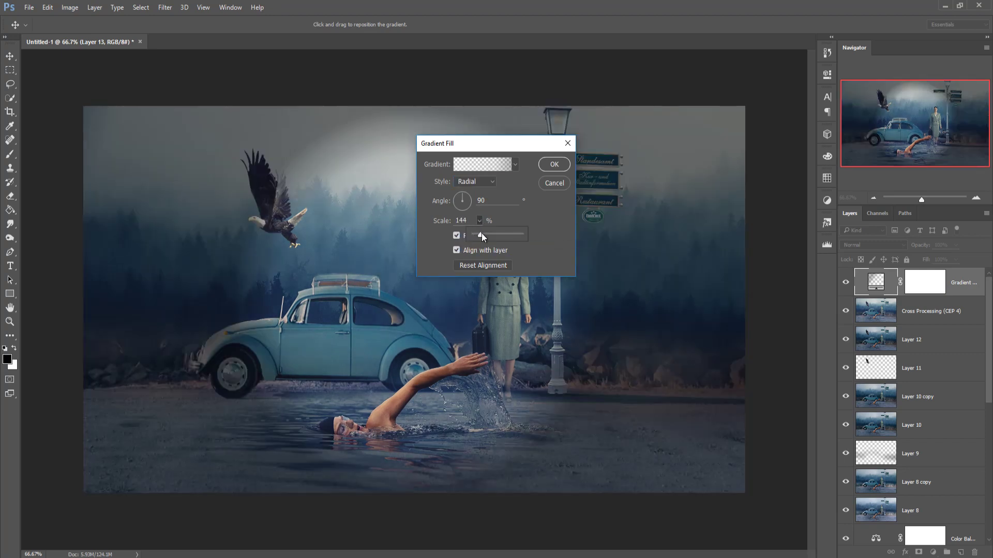
left_click_drag(482, 234, 483, 234)
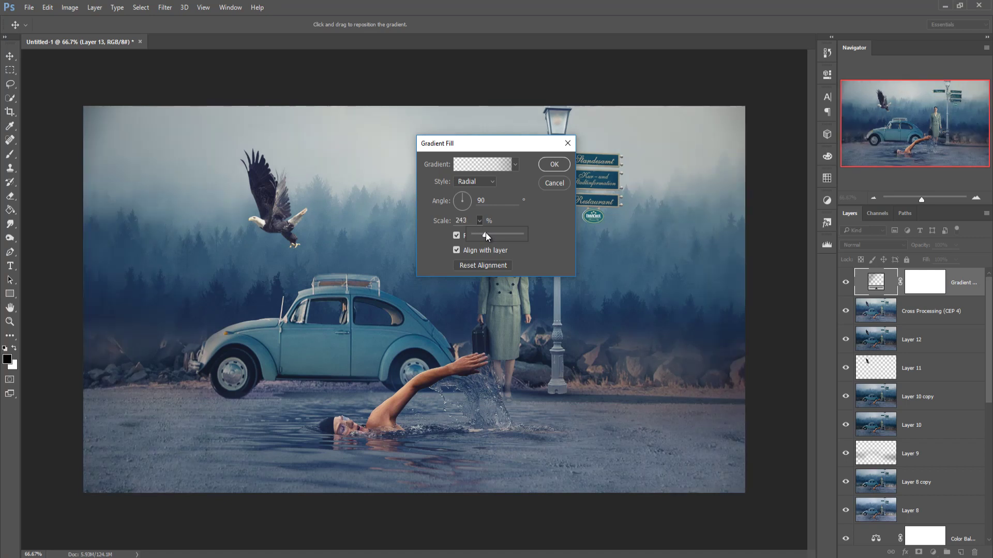
left_click_drag(485, 232, 483, 232)
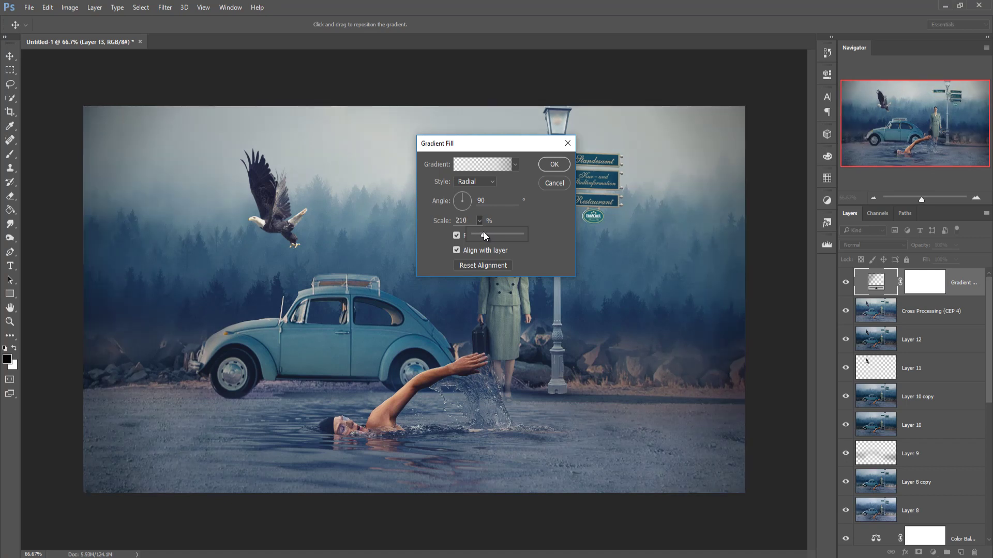
left_click(547, 165)
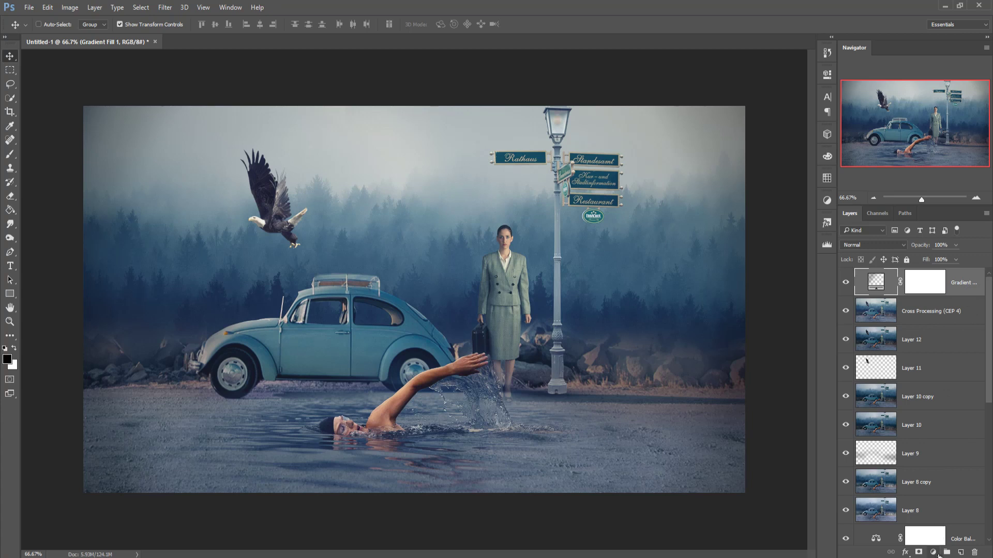
Add a Photo Filter adjustment layer with Warming Filter (85) at 21% density and stamp all visible layers into a new layer above it.
left_click(934, 553)
left_click(905, 460)
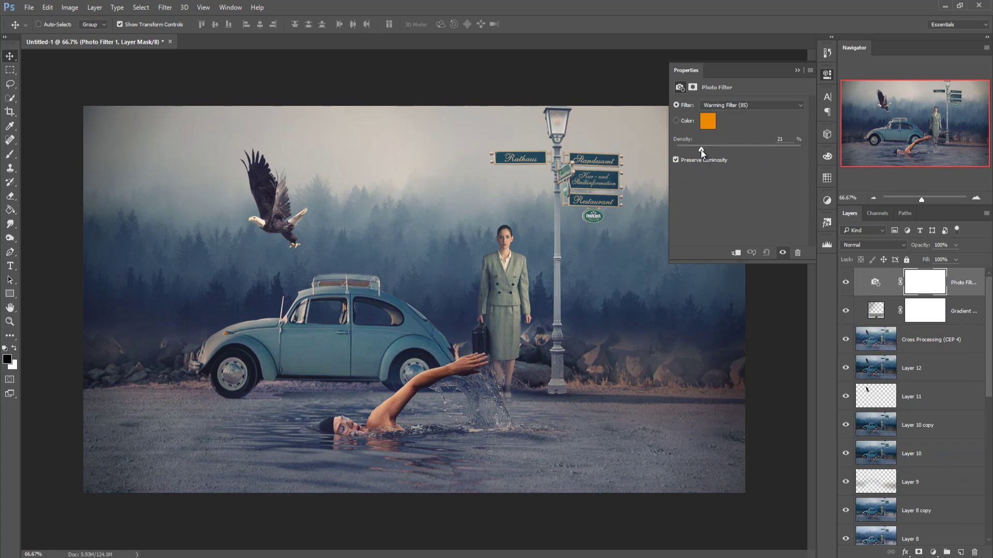
left_click(798, 70)
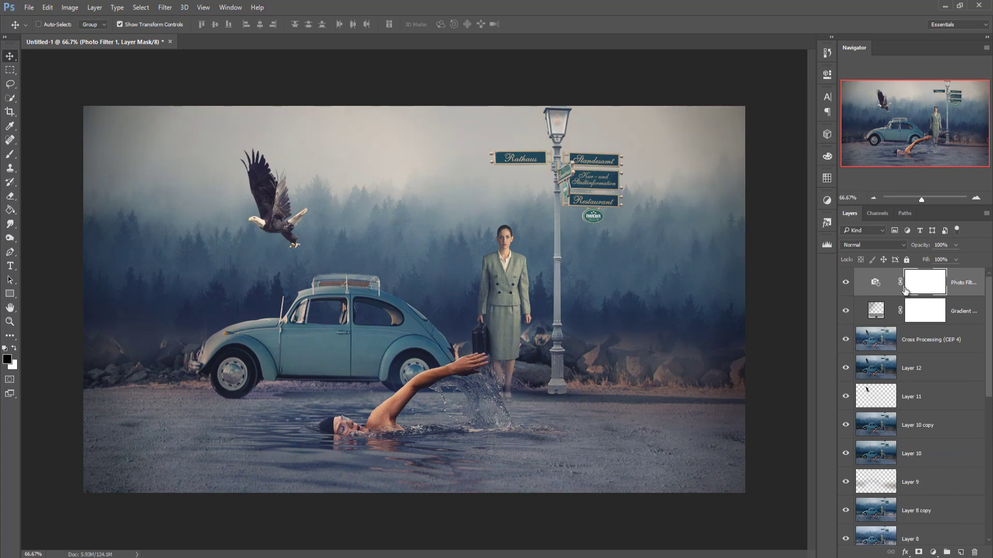
left_click(969, 291)
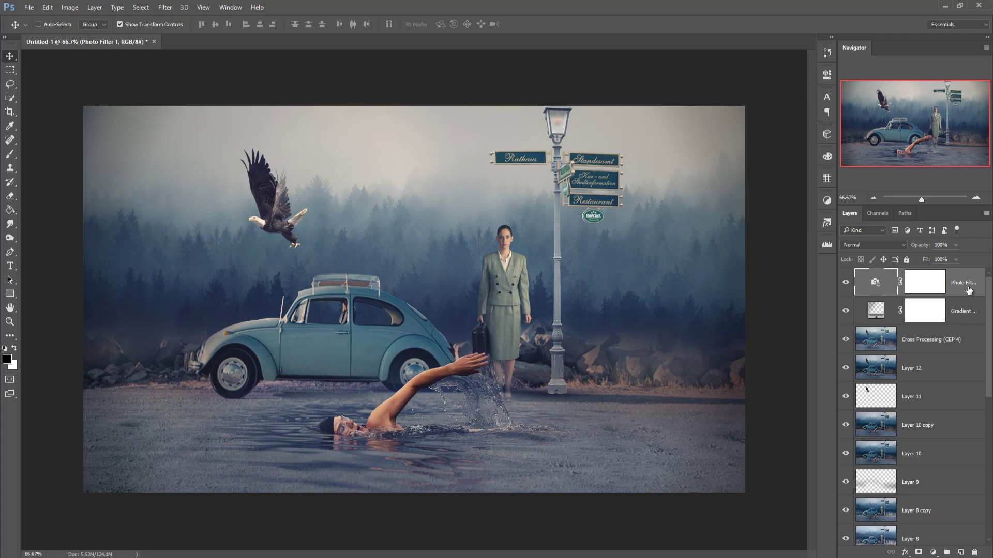
key("ctrl+alt+shift+e")
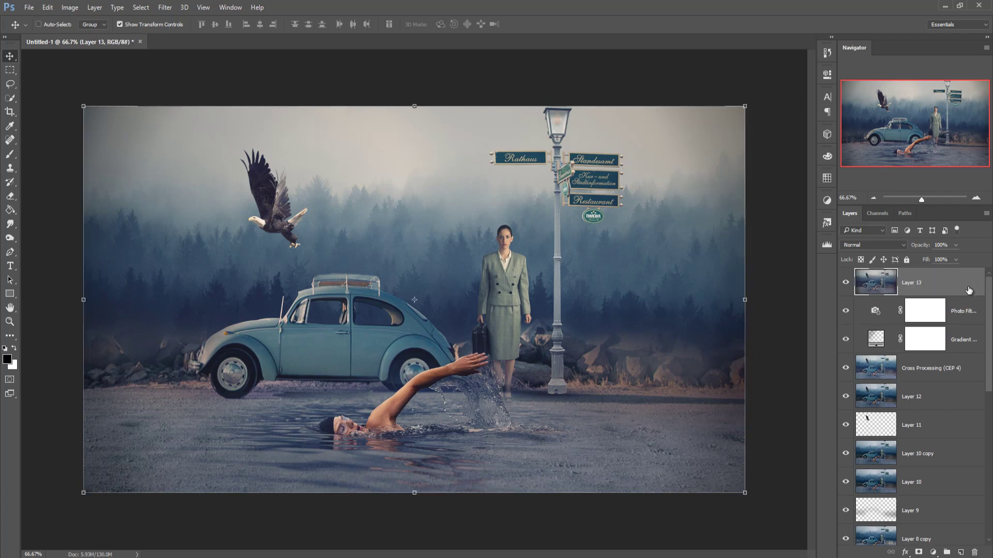